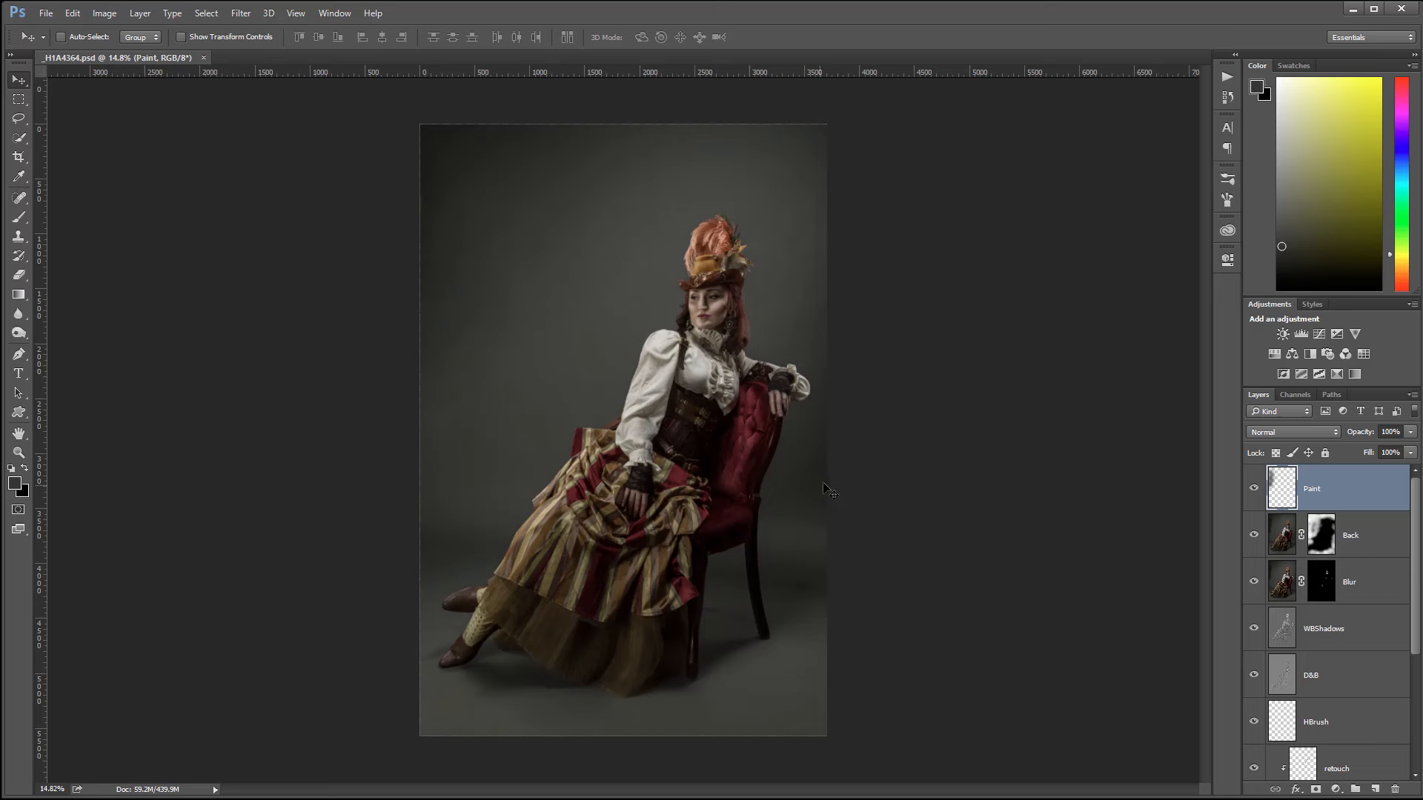
# Step: Review the existing layer stack down to the Background and compare the portrait with and without the Paint layer
pyautogui.click(1255, 676)
pyautogui.moveTo(1416, 507); pyautogui.dragTo(1410, 680)
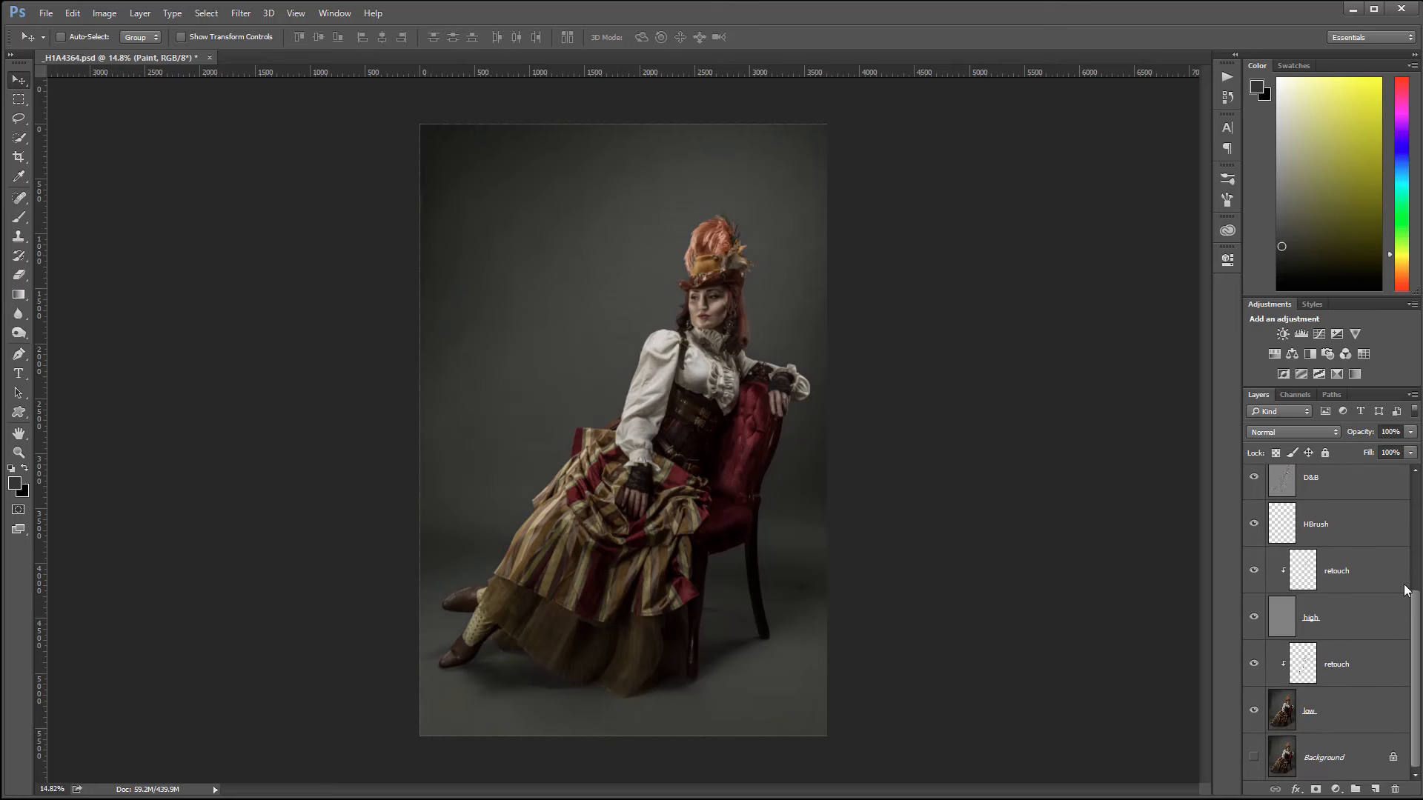
pyautogui.scroll(5, 1387, 473)
pyautogui.scroll(-5, 1387, 474)
pyautogui.scroll(5, 1399, 475)
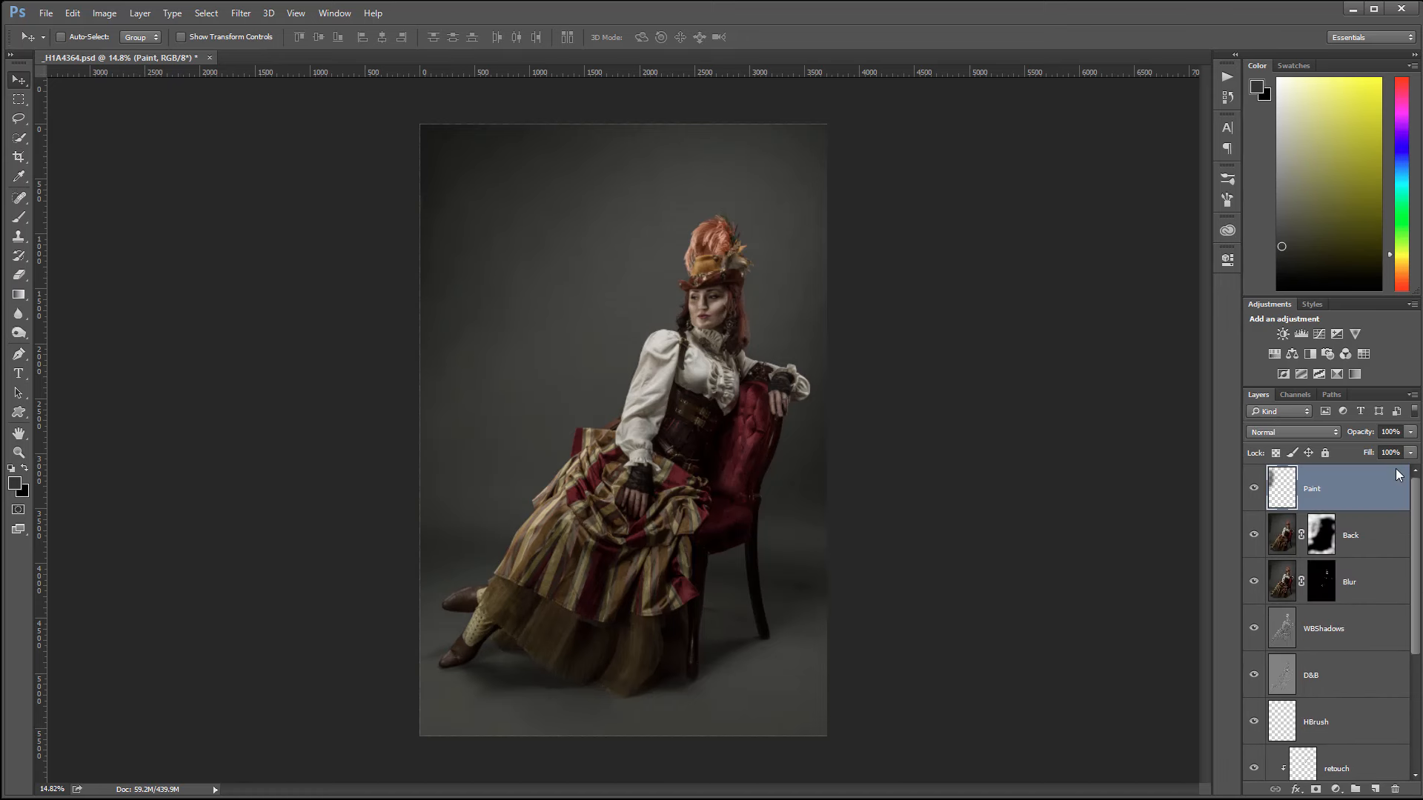
pyautogui.click(1255, 487)
pyautogui.click(1255, 488)
# Step: Add a new layer above Paint and fill it with 50% Gray in Normal mode at 100% opacity
pyautogui.click(1375, 789)
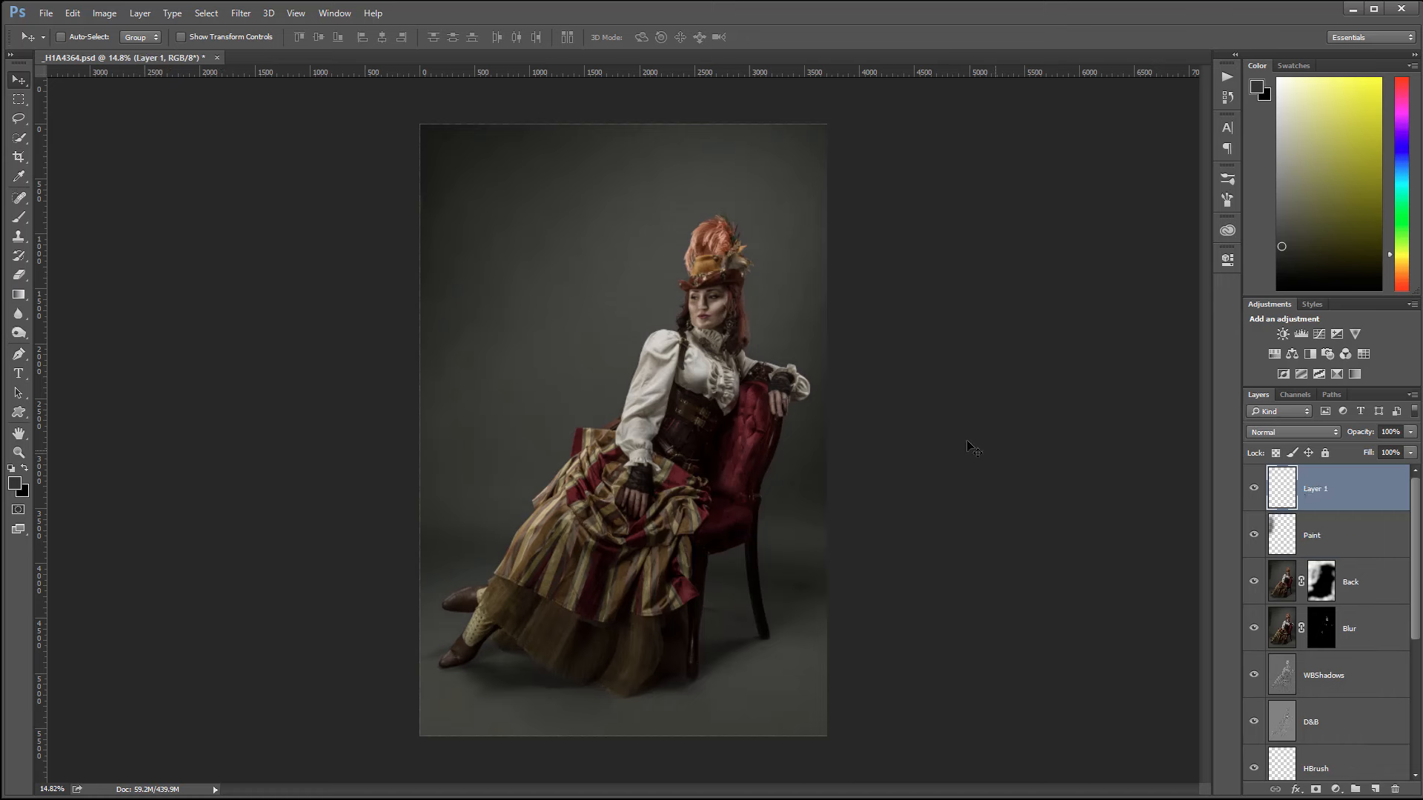
pyautogui.hotkey('shift', 'F5')
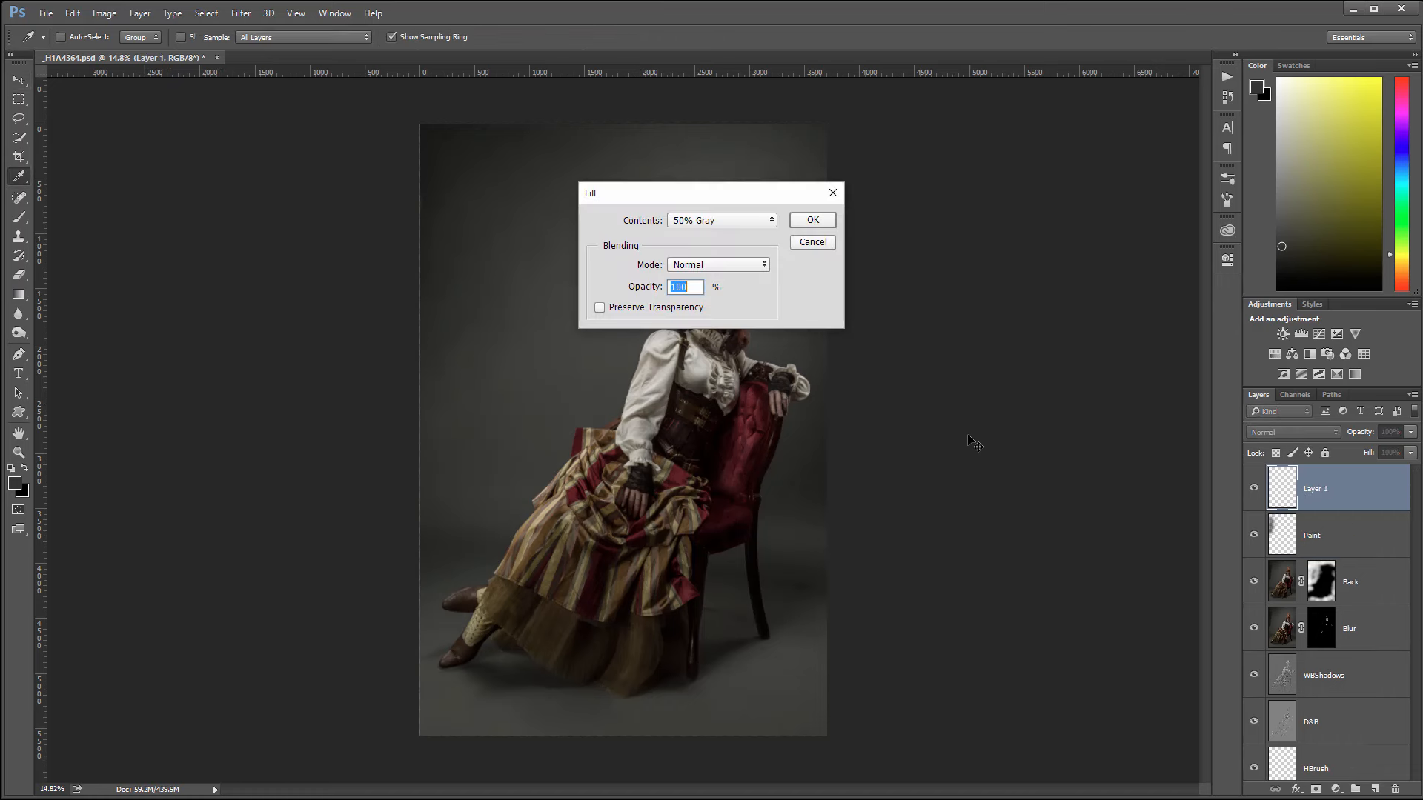
pyautogui.press('Return')
pyautogui.press('v')
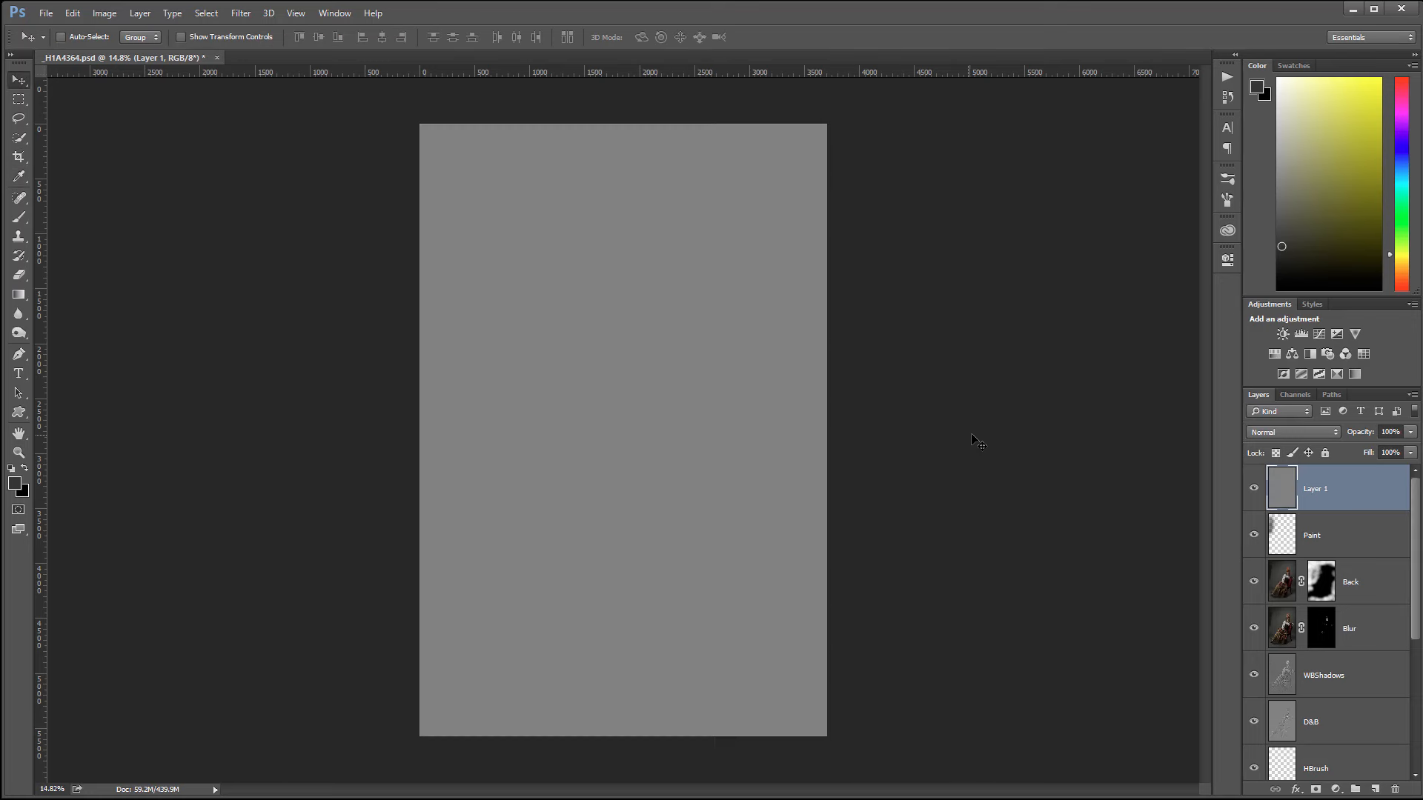
# Step: Rename the gray layer as Global db and set its blend mode to Soft Light
pyautogui.doubleClick(1315, 489)
pyautogui.write('Global db')
pyautogui.press('Return')
pyautogui.click(1308, 431)
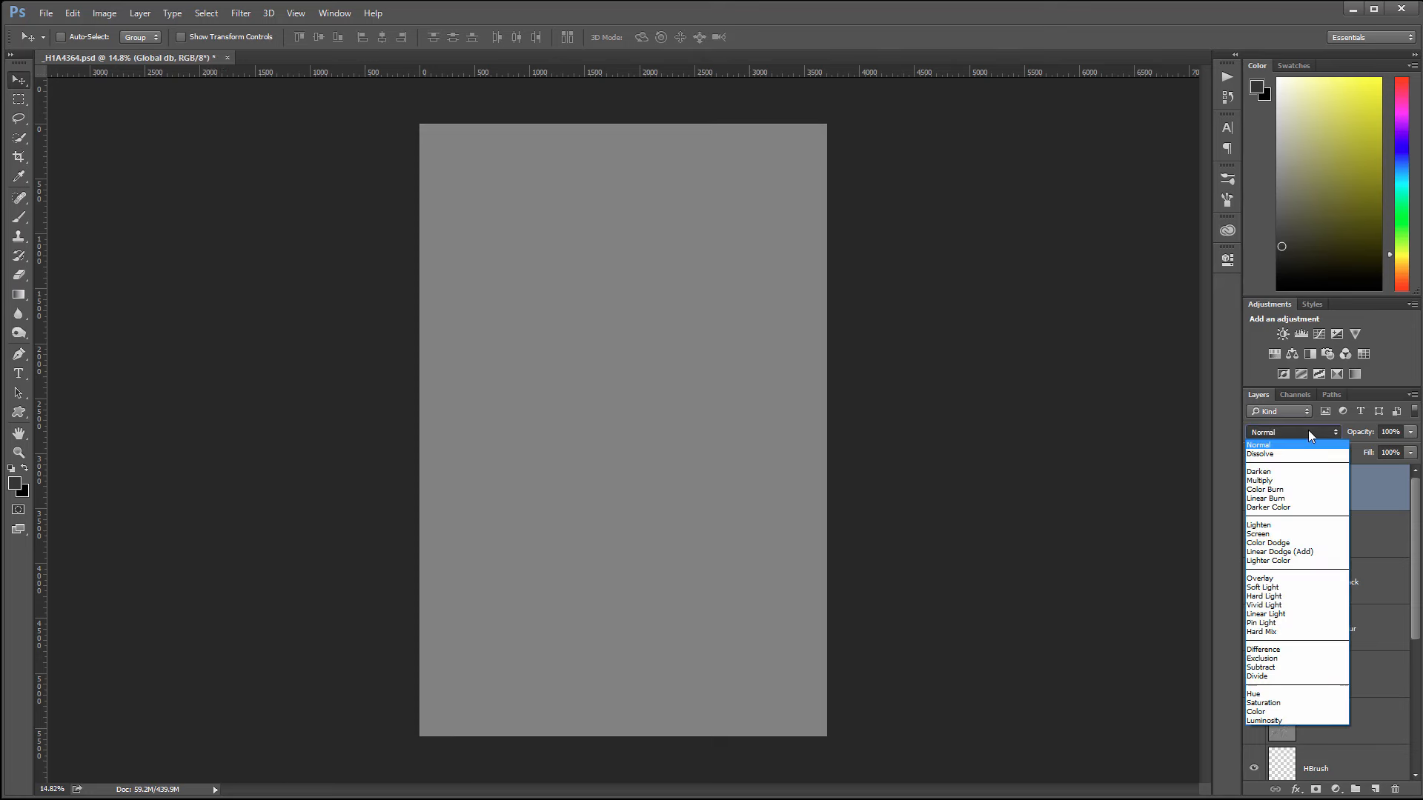
pyautogui.click(1307, 587)
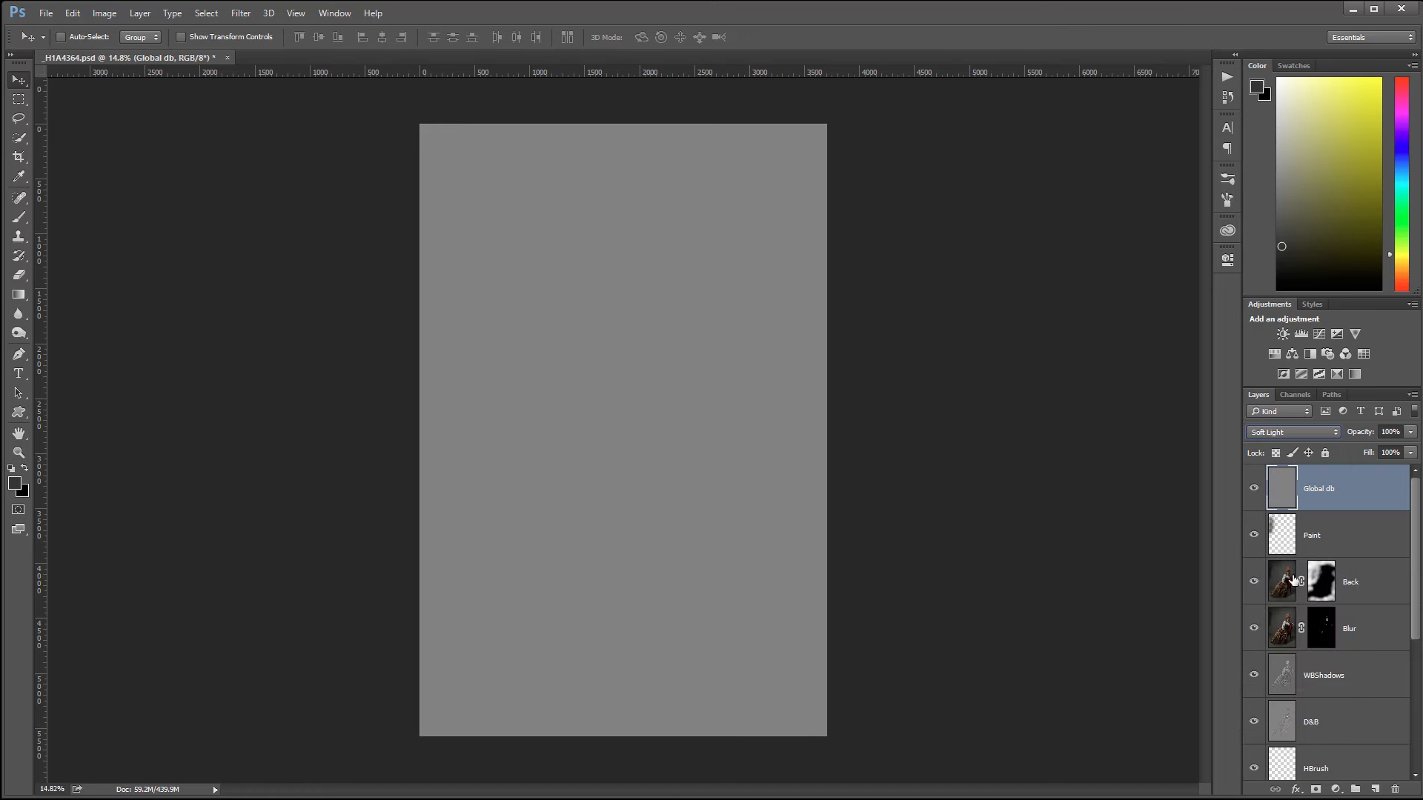
# Step: Darken the lower skirt and the floor on the Global db layer using a black brush of size 1300 at 10% opacity
pyautogui.click(18, 217)
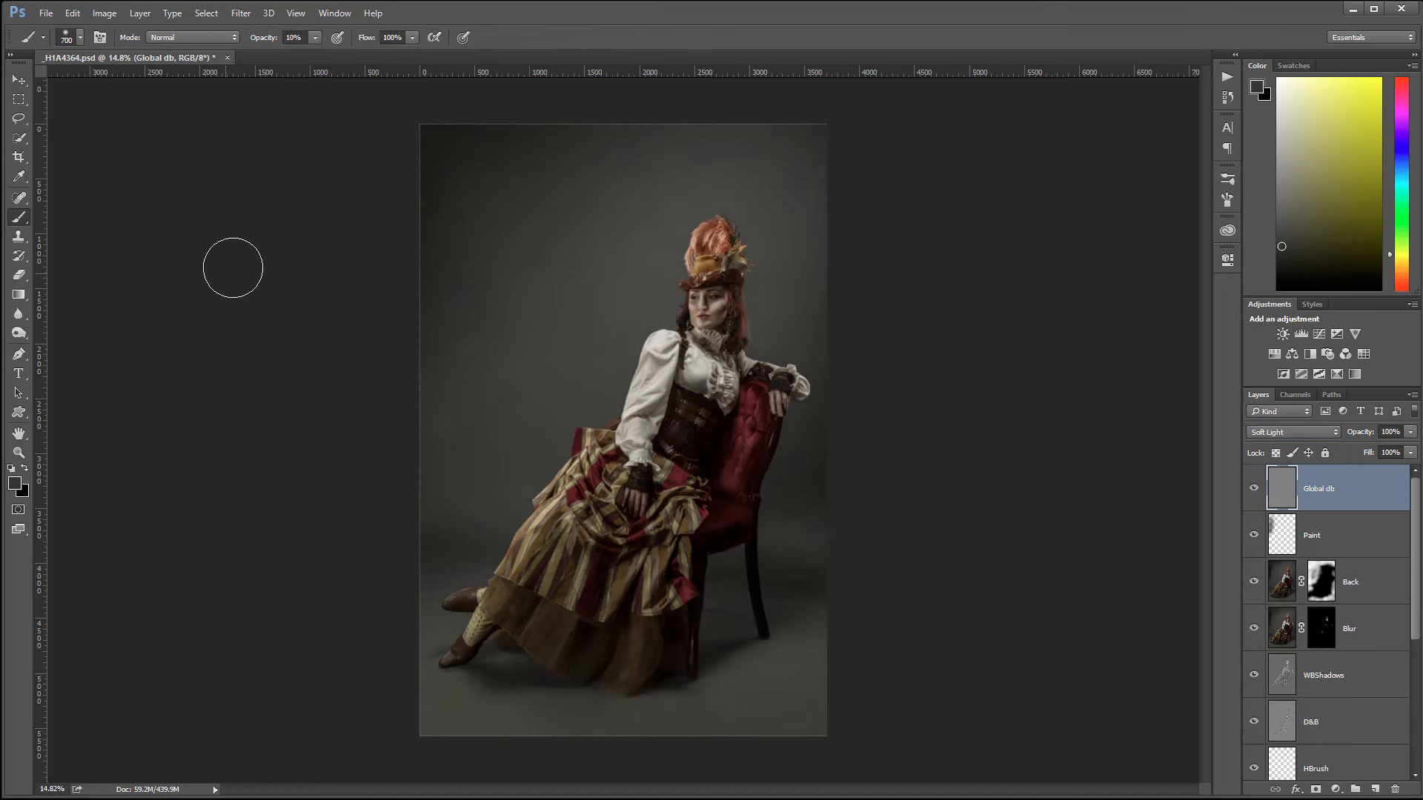
pyautogui.press('d')
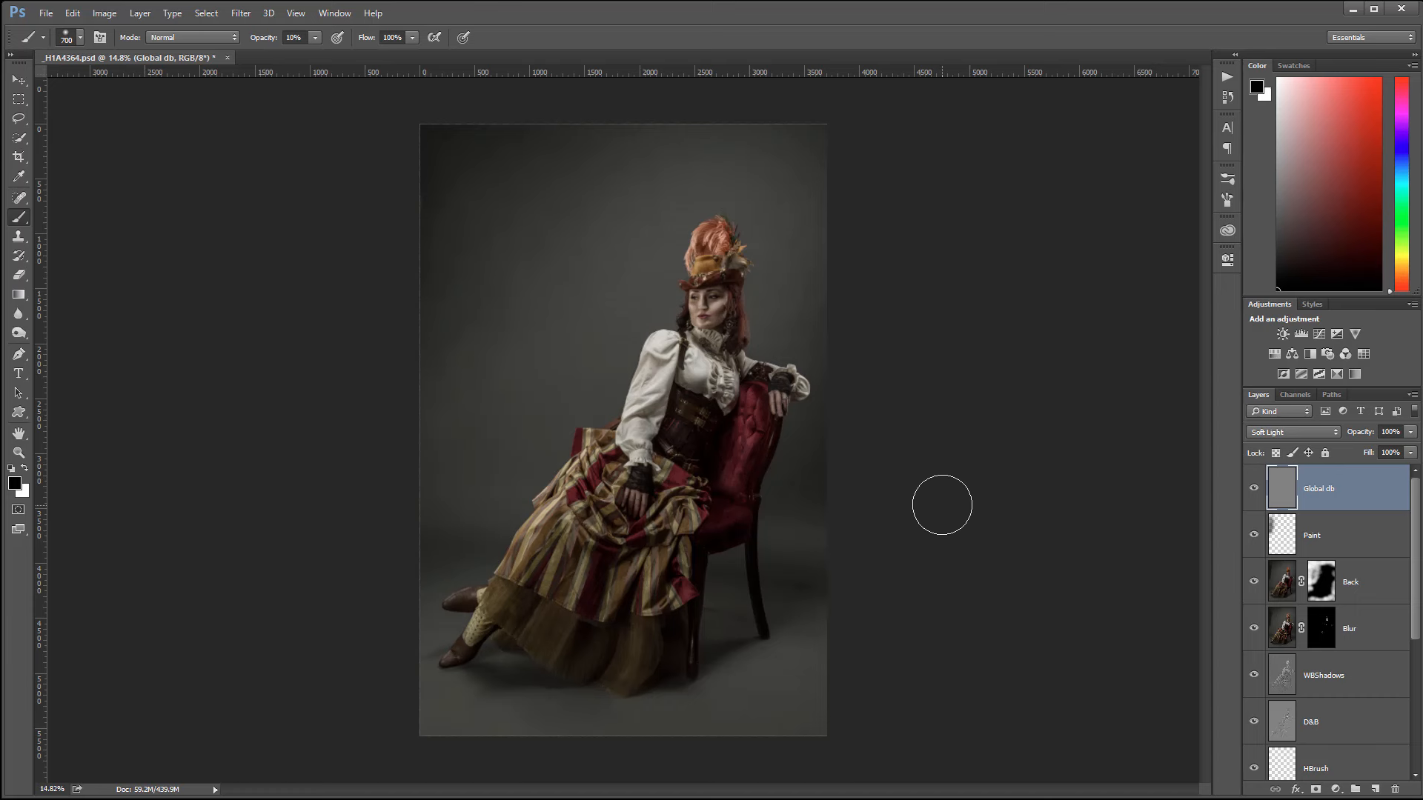
pyautogui.press(']')
pyautogui.press(']')
pyautogui.press(']')
pyautogui.press(']')
pyautogui.press(']')
pyautogui.moveTo(698, 608)
pyautogui.mouseDown()
pyautogui.moveTo(686, 660)
pyautogui.moveTo(666, 609)
pyautogui.moveTo(712, 560)
pyautogui.moveTo(658, 682)
pyautogui.mouseUp()
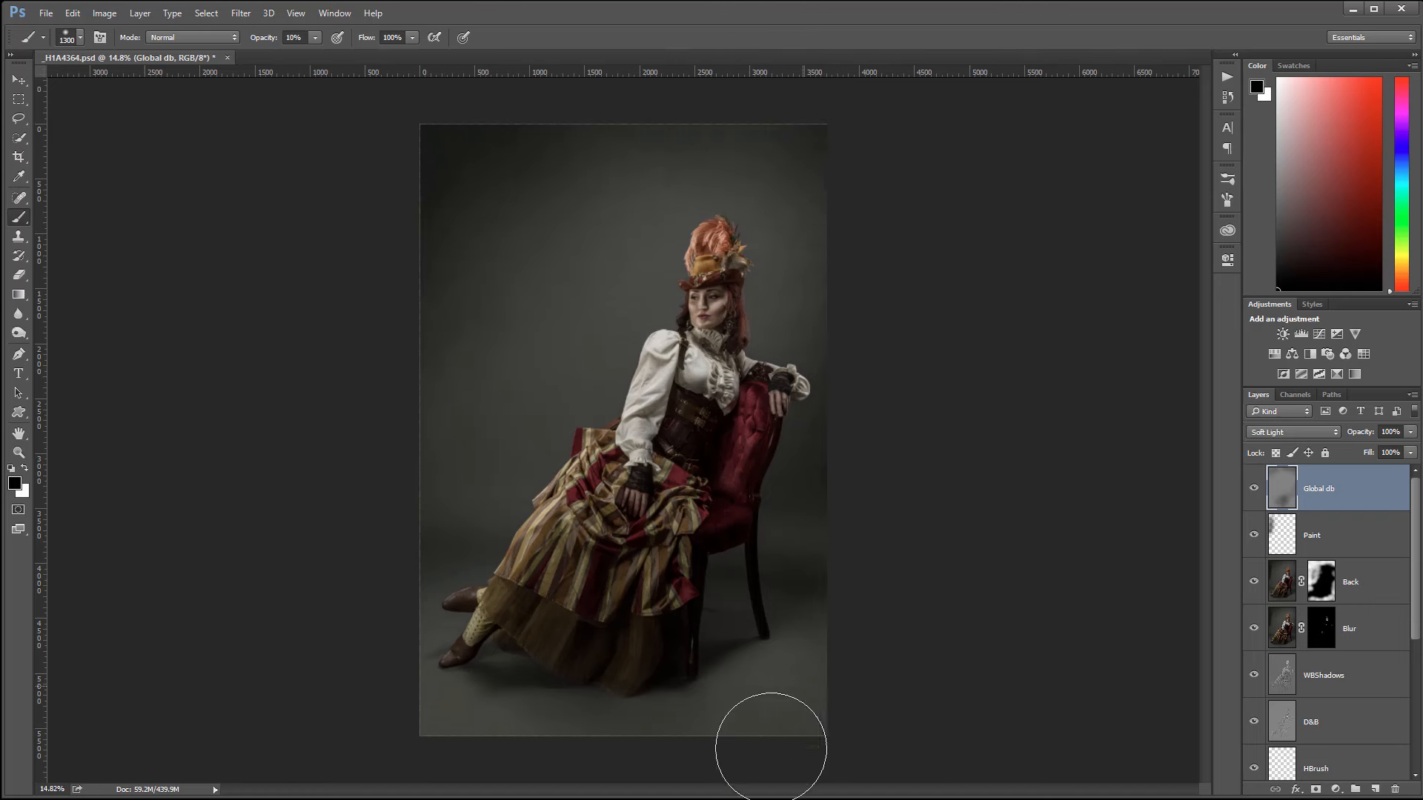
pyautogui.moveTo(709, 689)
pyautogui.mouseDown()
pyautogui.moveTo(614, 758)
pyautogui.moveTo(839, 680)
pyautogui.moveTo(780, 752)
pyautogui.moveTo(824, 711)
pyautogui.moveTo(450, 776)
pyautogui.moveTo(417, 648)
pyautogui.moveTo(383, 667)
pyautogui.moveTo(541, 731)
pyautogui.moveTo(703, 689)
pyautogui.moveTo(492, 653)
pyautogui.moveTo(654, 647)
pyautogui.mouseUp()
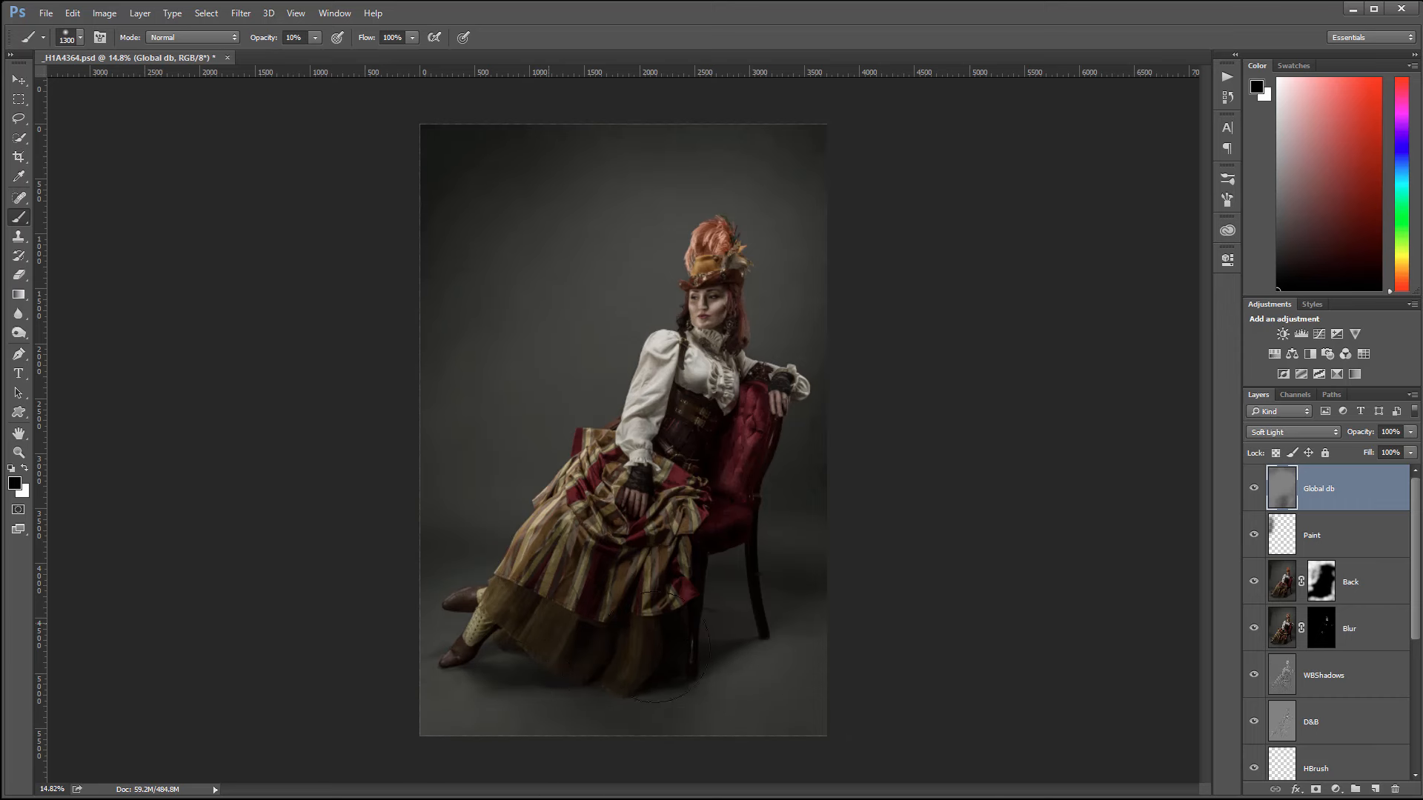
pyautogui.moveTo(558, 745); pyautogui.dragTo(609, 582)
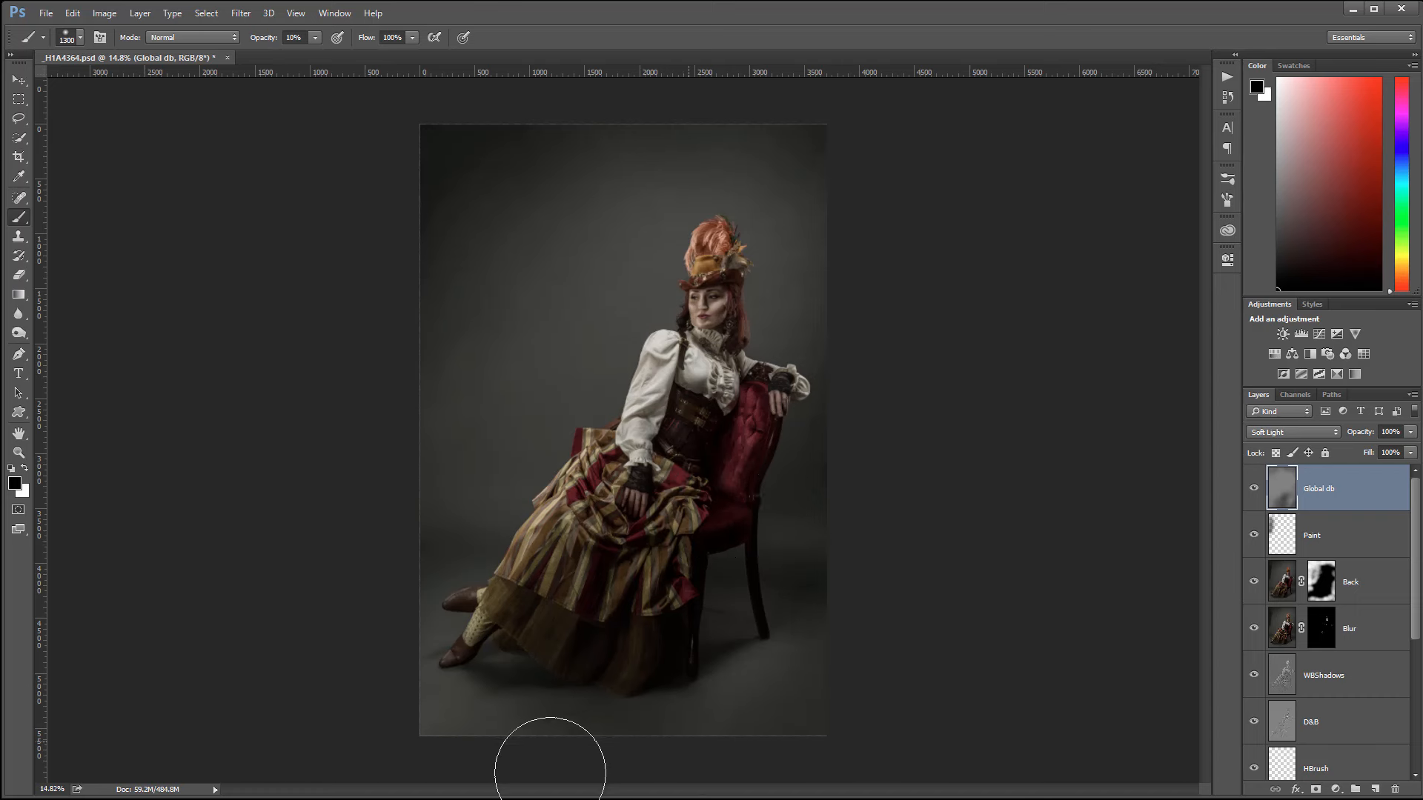
# Step: Brush white at 10% opacity from the hat down towards the chair to lighten it, and reduce the Global db layer's fill
pyautogui.press('x')
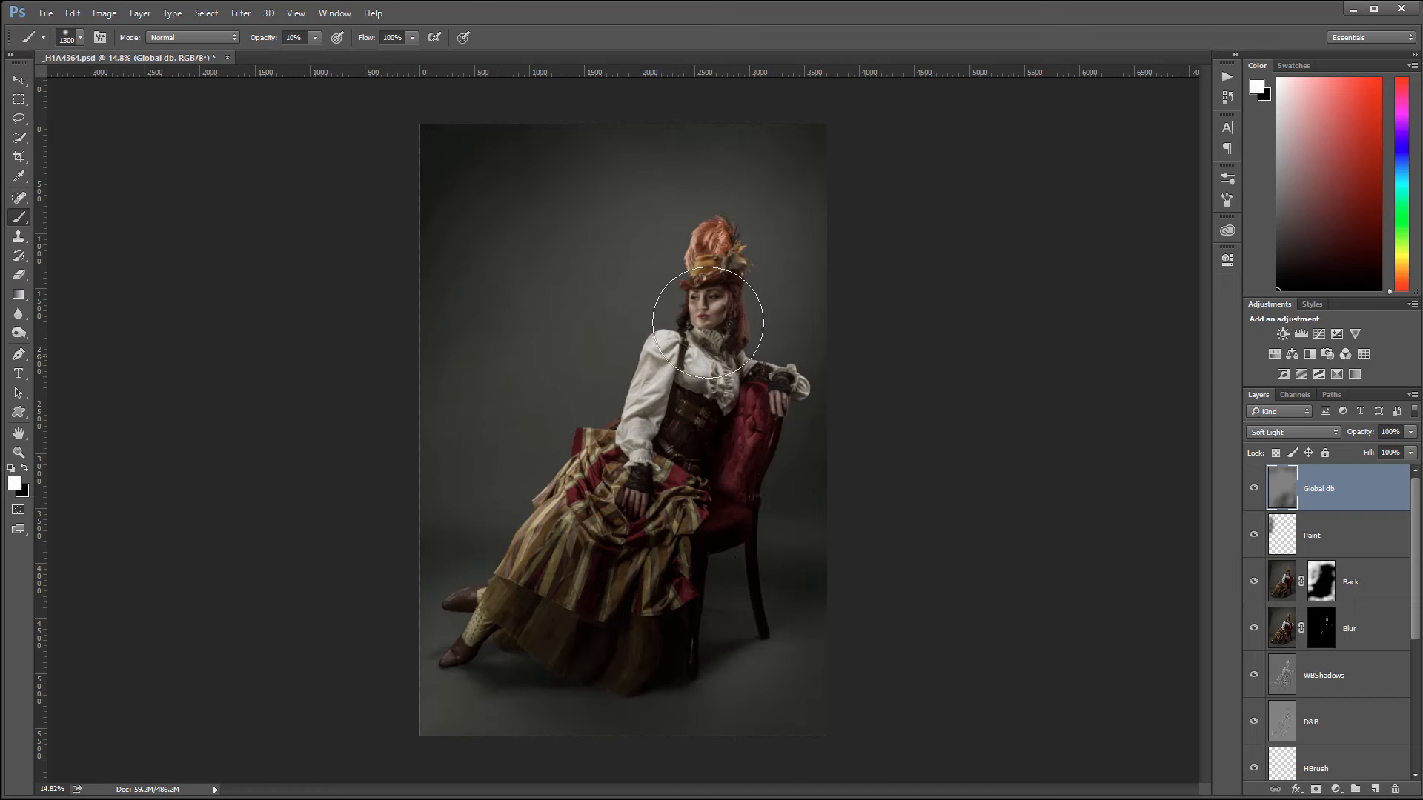
pyautogui.moveTo(727, 242)
pyautogui.mouseDown()
pyautogui.moveTo(571, 427)
pyautogui.moveTo(590, 307)
pyautogui.moveTo(598, 329)
pyautogui.moveTo(692, 288)
pyautogui.moveTo(449, 525)
pyautogui.moveTo(609, 405)
pyautogui.moveTo(788, 549)
pyautogui.mouseUp()
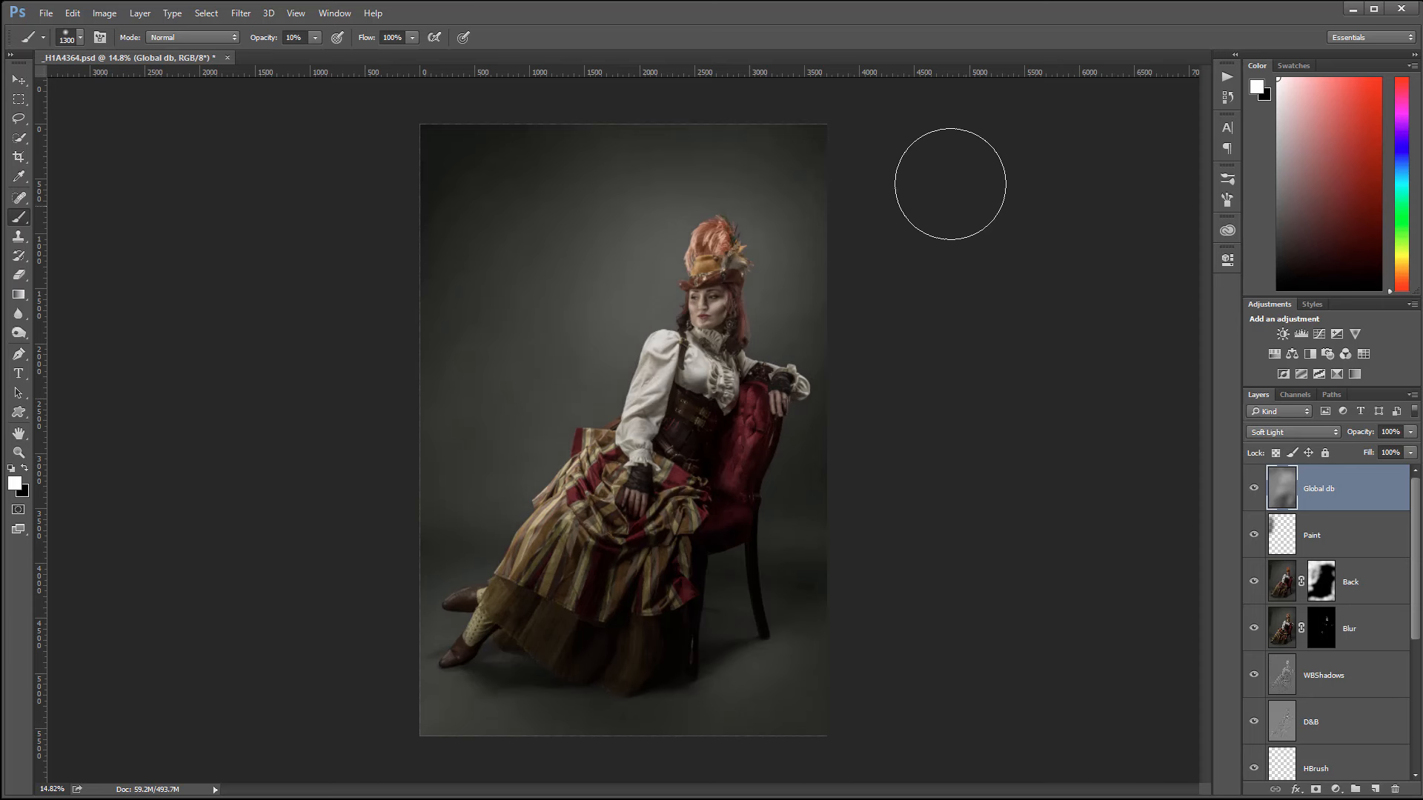
pyautogui.click(1255, 490)
pyautogui.click(1256, 488)
pyautogui.click(1410, 453)
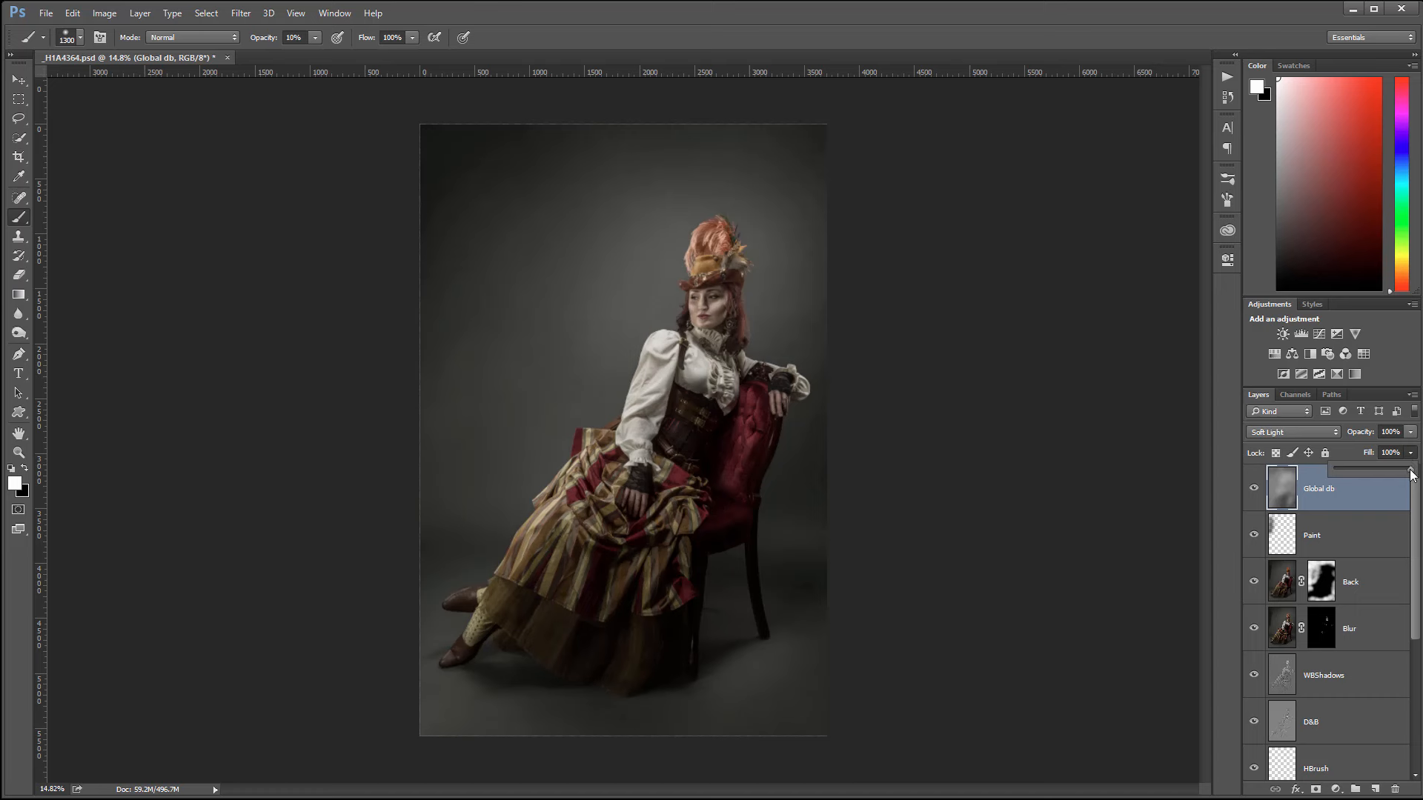
pyautogui.moveTo(1333, 470); pyautogui.dragTo(1367, 474)
# Step: Place the Vintage Paper_006 texture as the topmost layer and stretch it to cover the whole canvas
pyautogui.click(18, 79)
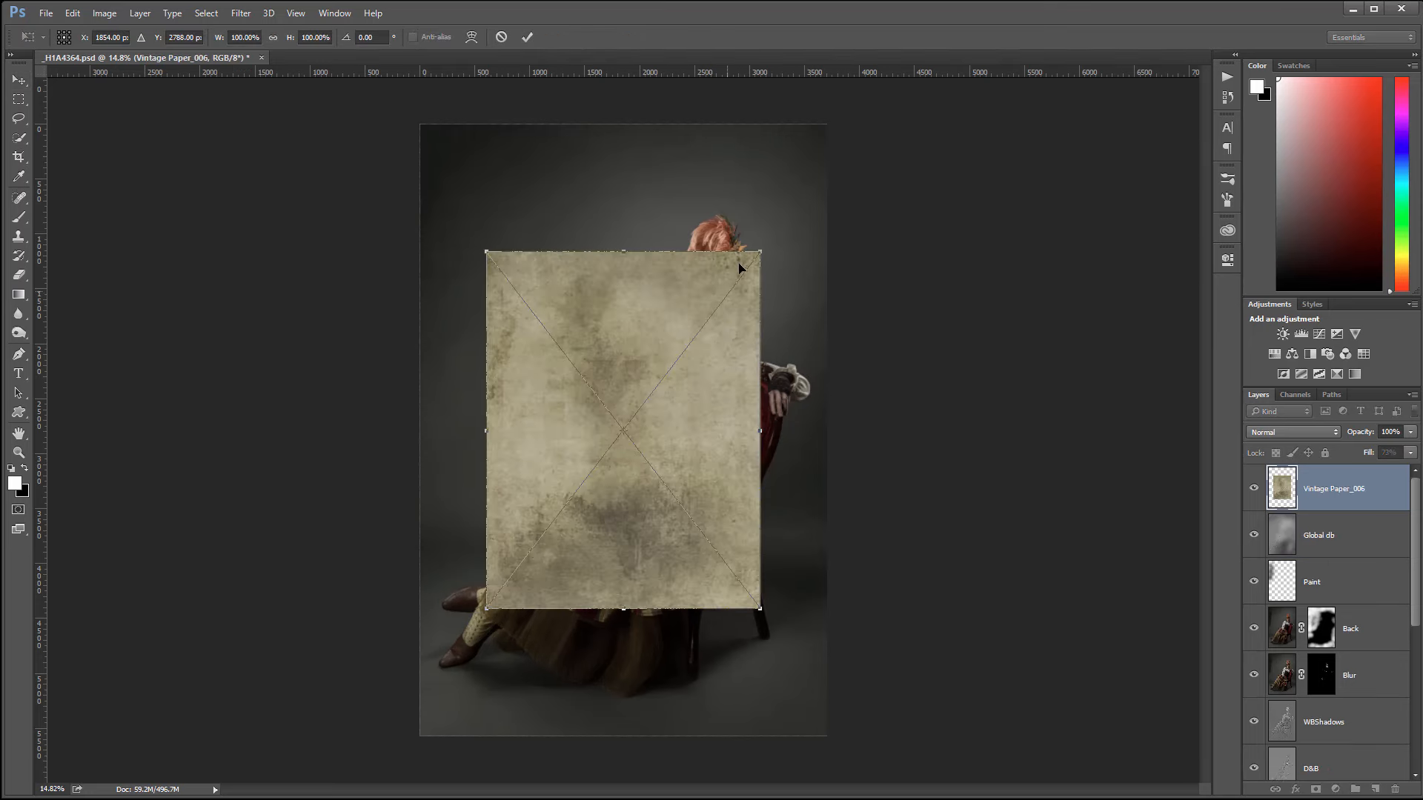
pyautogui.moveTo(756, 253); pyautogui.dragTo(827, 124)
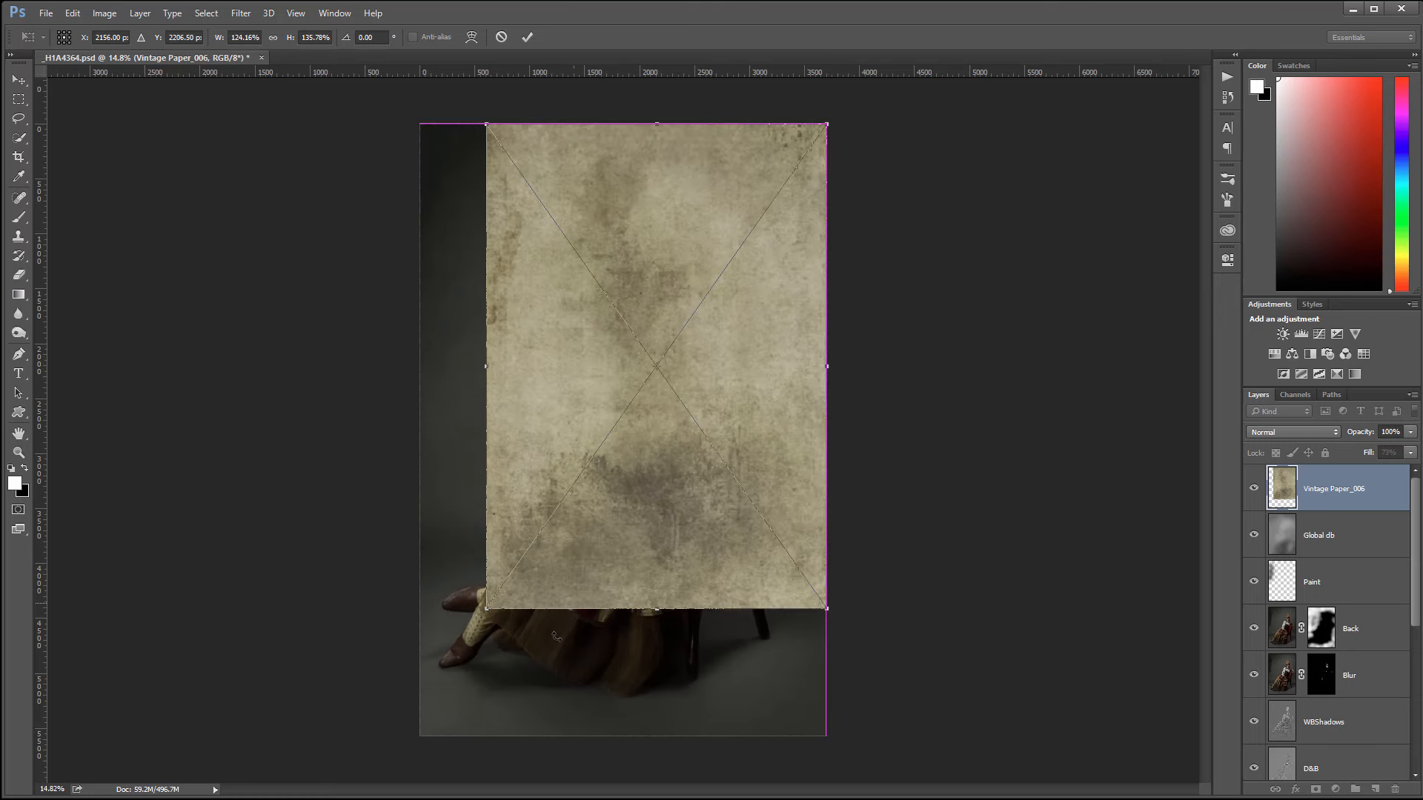
pyautogui.moveTo(486, 609); pyautogui.dragTo(421, 736)
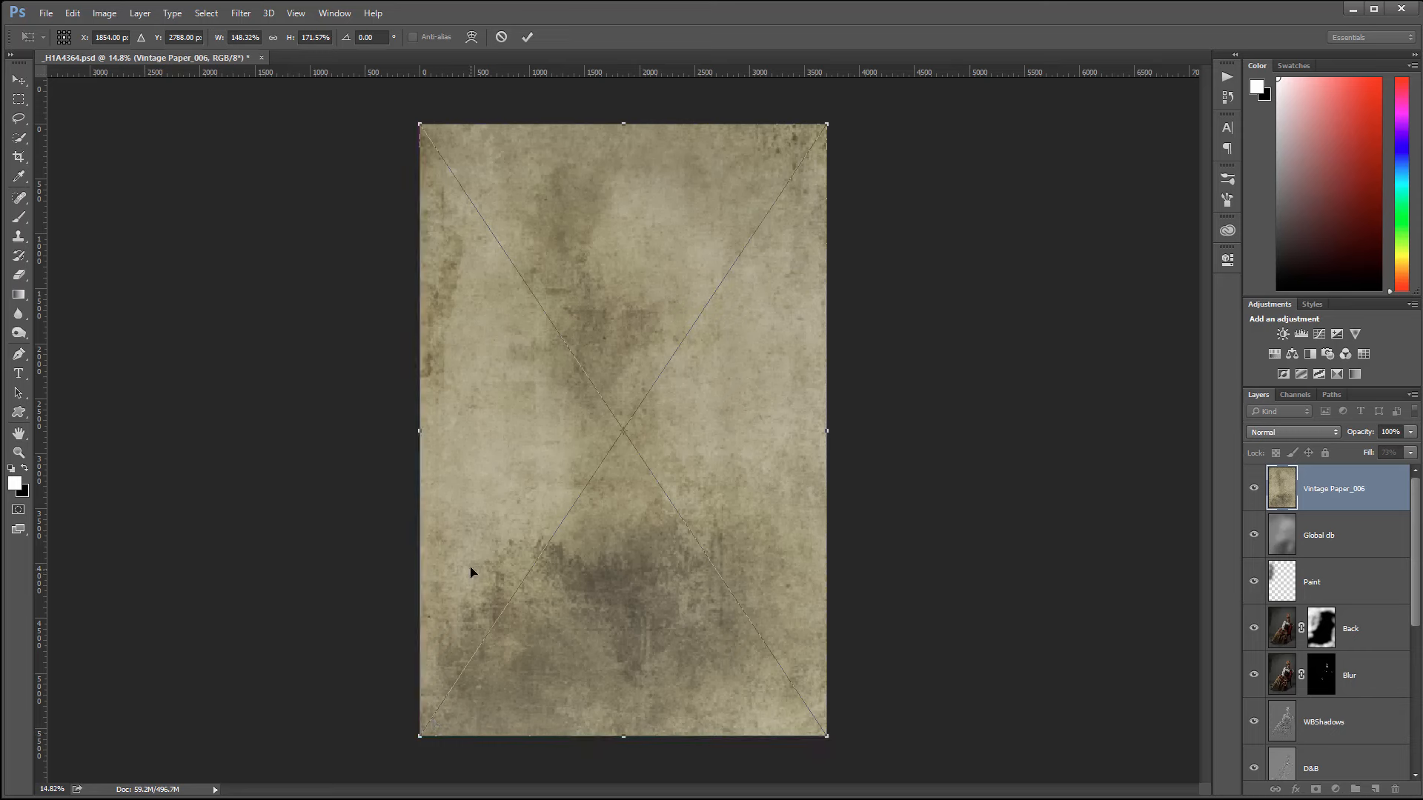
pyautogui.hotkey('shift', 'alt', 'f')
pyautogui.press('Return')
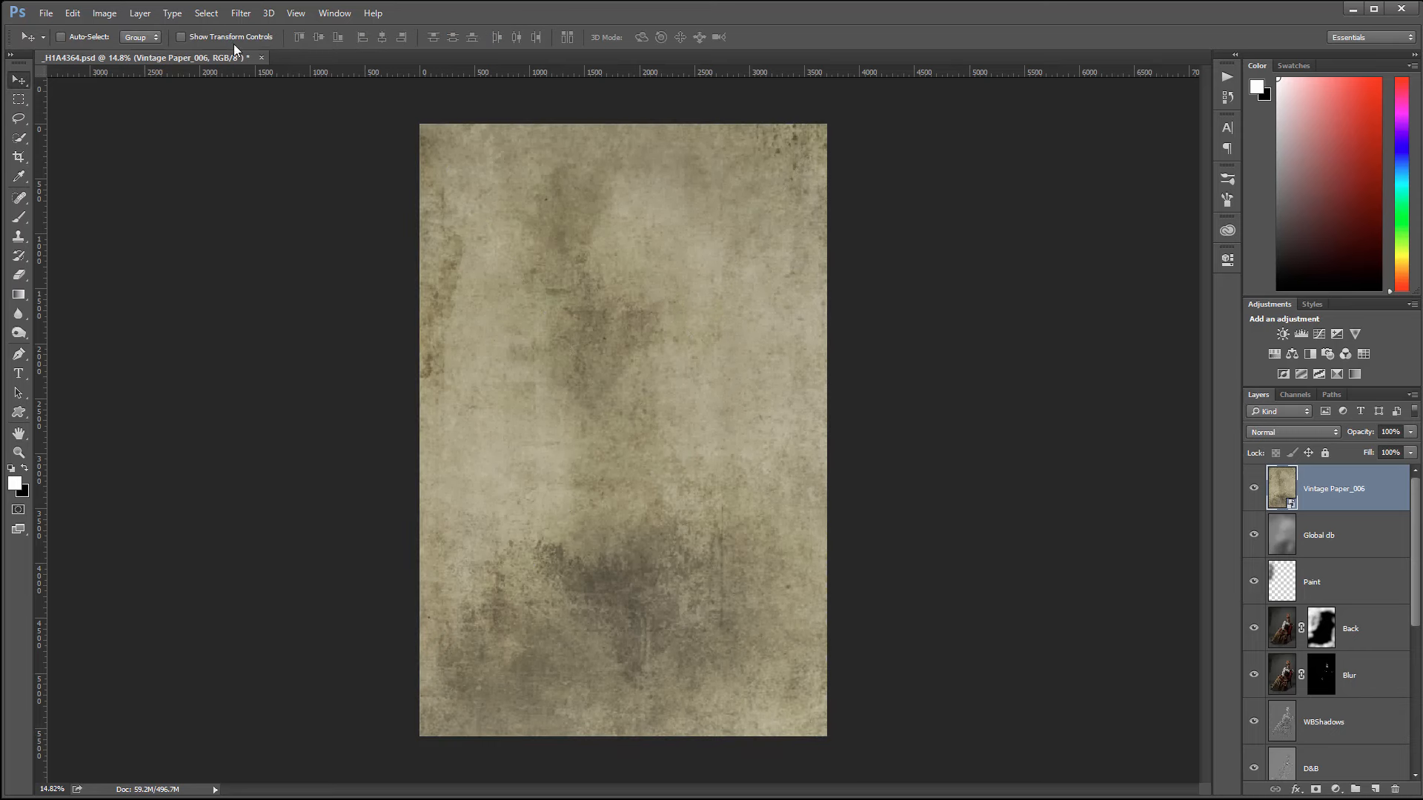
# Step: Convert the Vintage Paper_006 texture to grayscale with a Black & White adjustment
pyautogui.click(120, 16)
pyautogui.moveTo(170, 56)
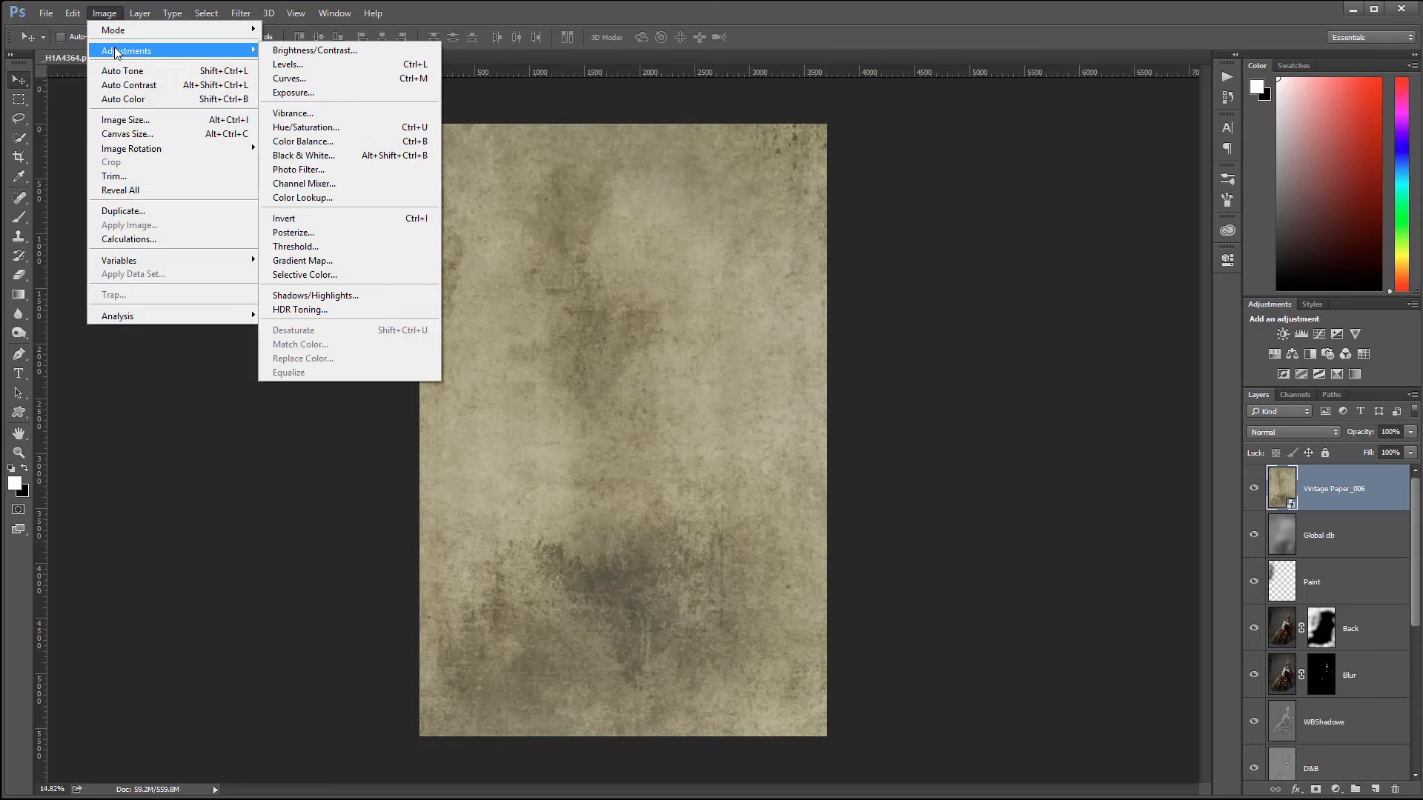
pyautogui.click(381, 156)
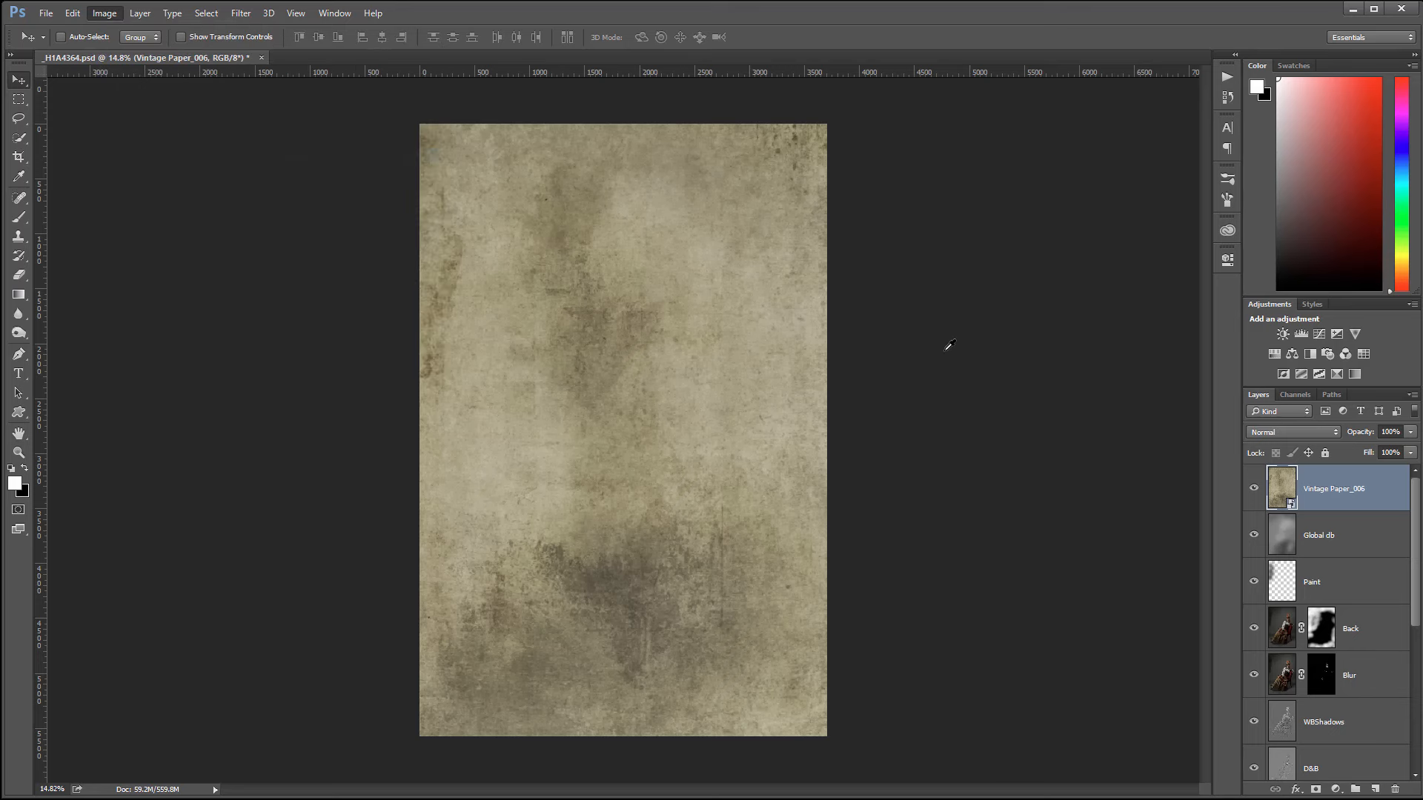
pyautogui.click(826, 161)
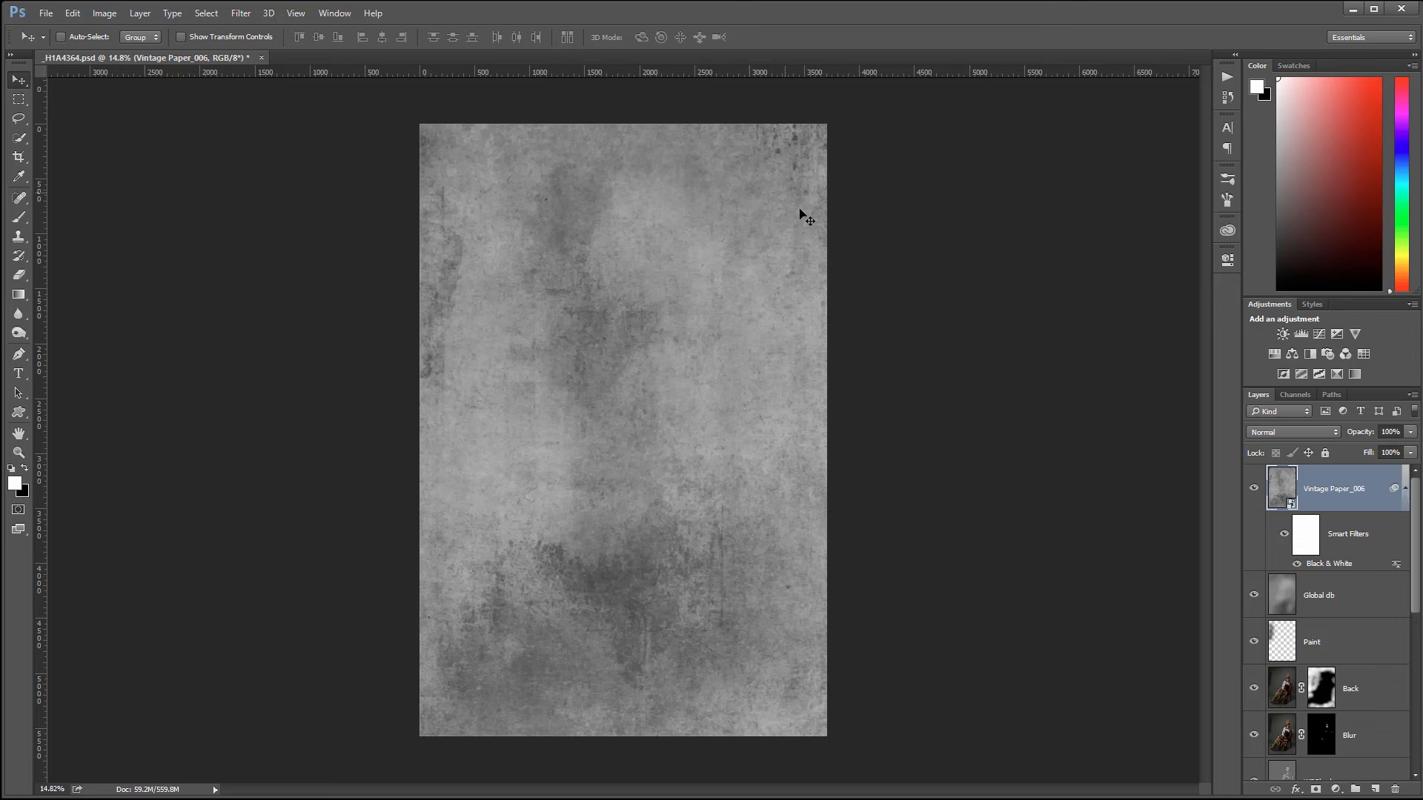
# Step: Set the Vintage Paper_006 layer's blend mode to Soft Light and its opacity to 43%
pyautogui.click(1323, 434)
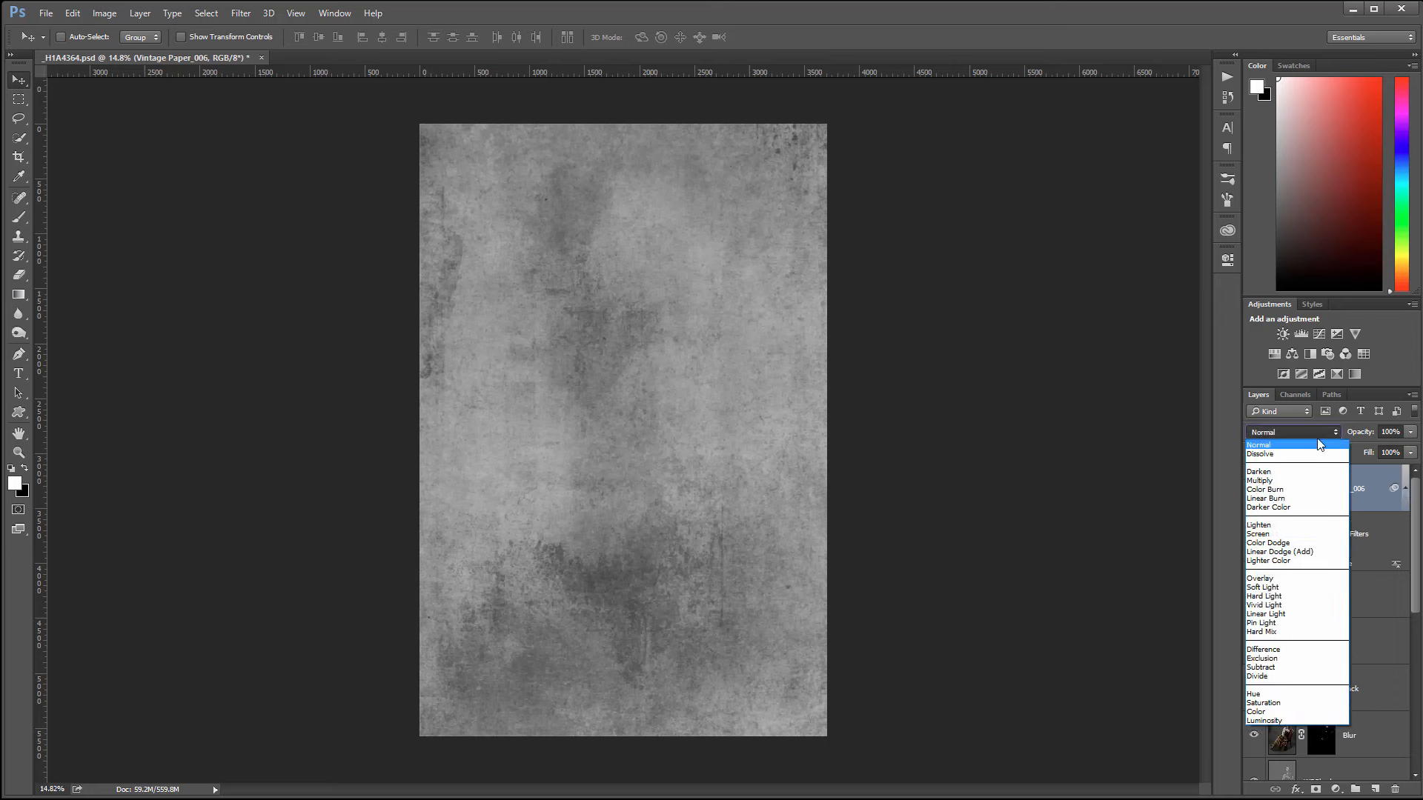
pyautogui.click(1315, 589)
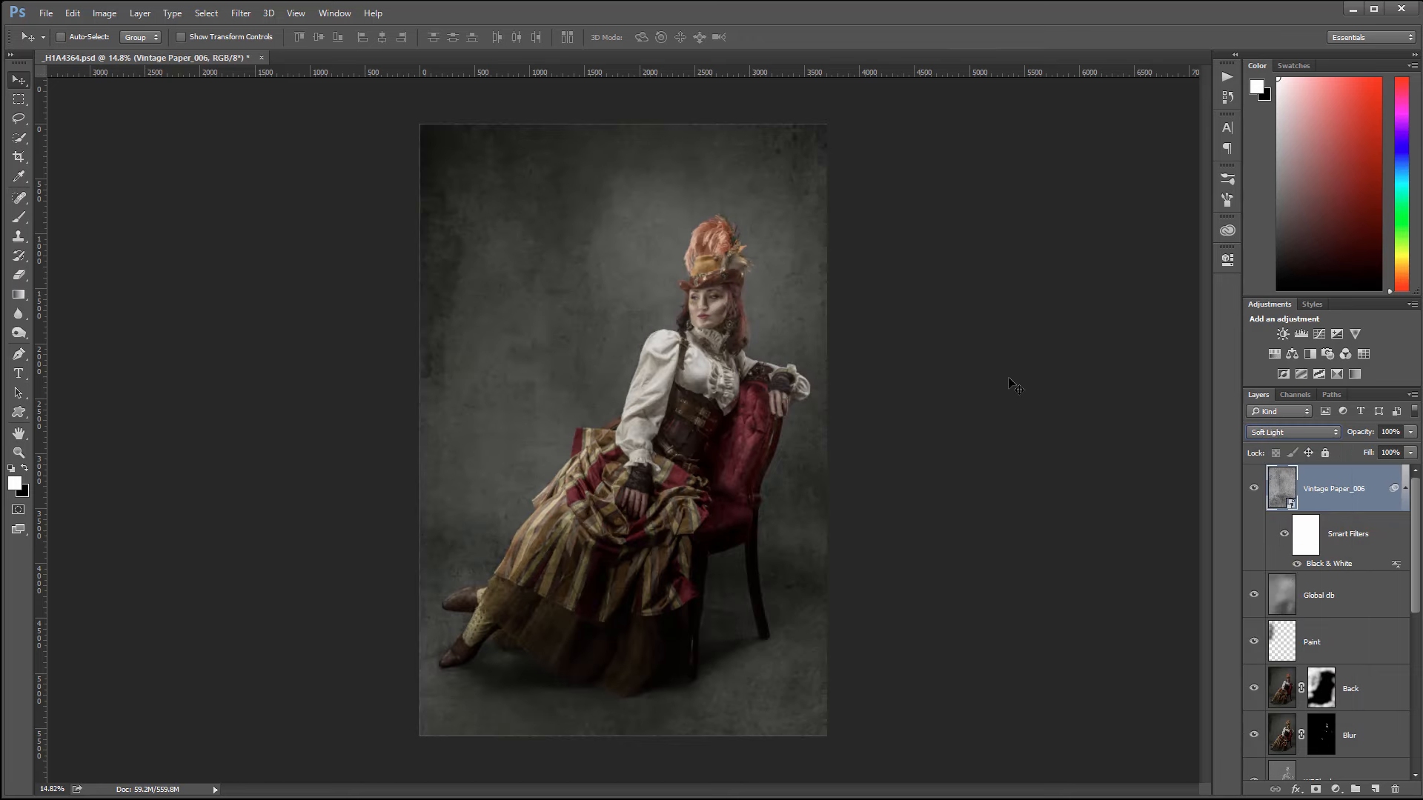
pyautogui.click(1254, 489)
pyautogui.click(1253, 489)
pyautogui.click(1410, 432)
pyautogui.moveTo(1411, 449); pyautogui.dragTo(1347, 449)
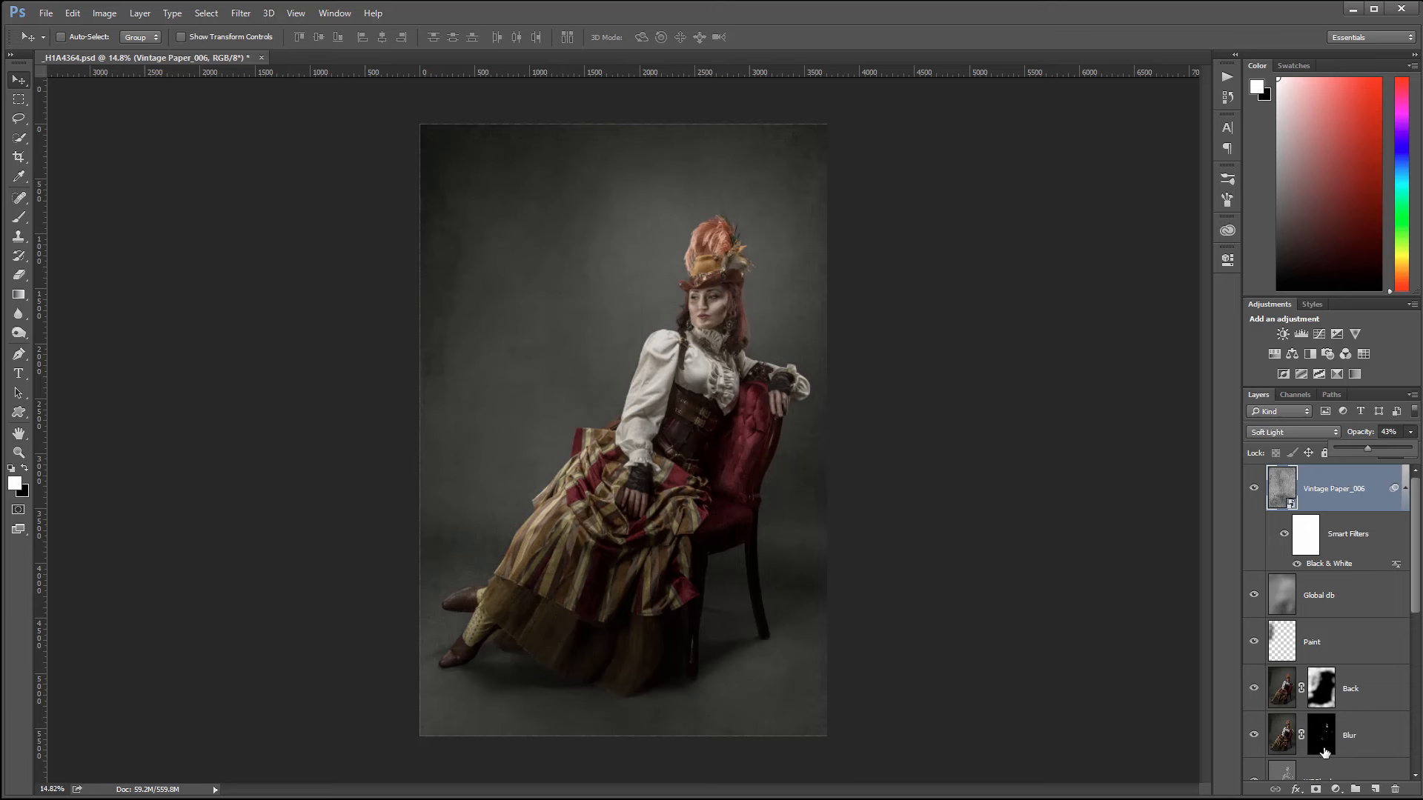
# Step: Add a layer mask to Vintage Paper_006 and paint black with a smaller brush over the woman's neck and upper body
pyautogui.click(1316, 789)
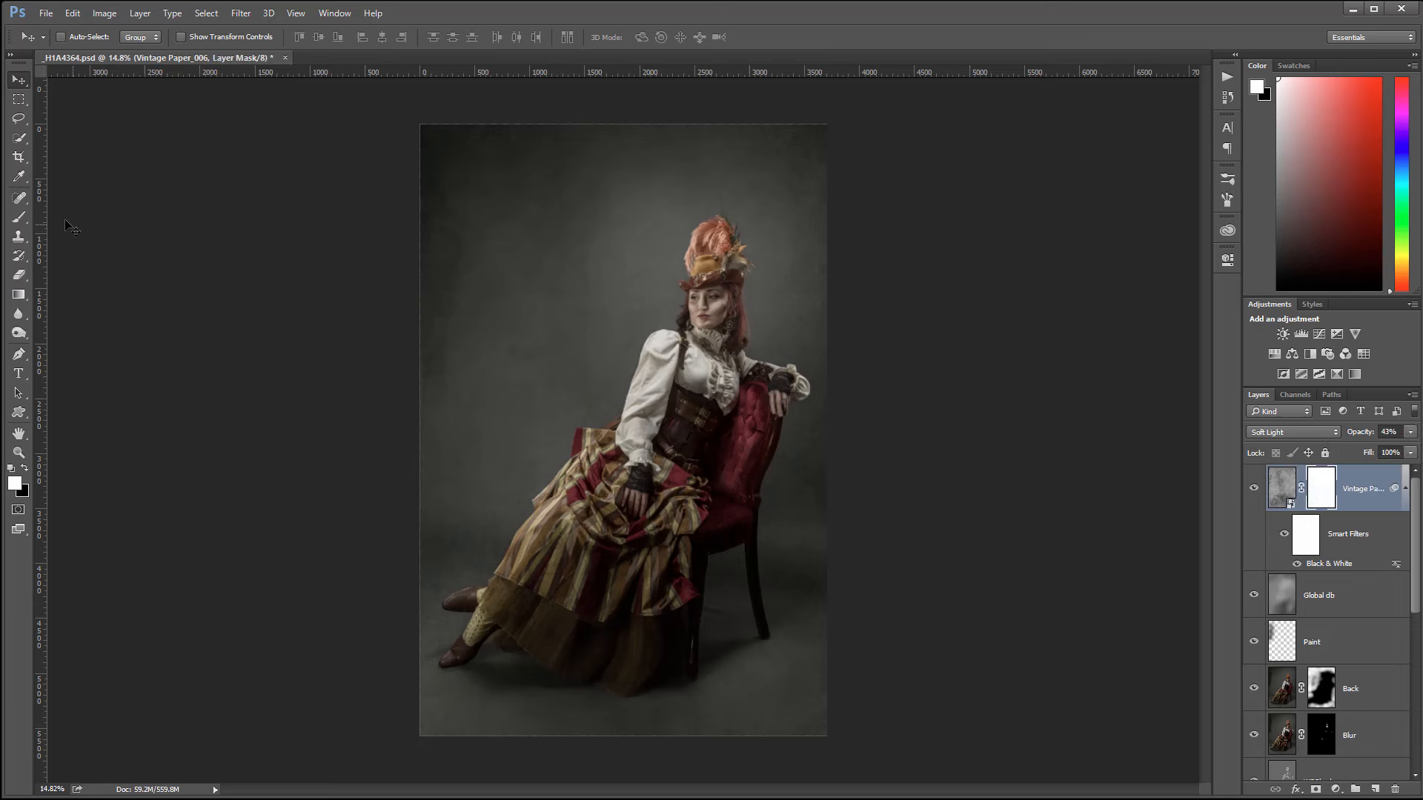
pyautogui.click(19, 216)
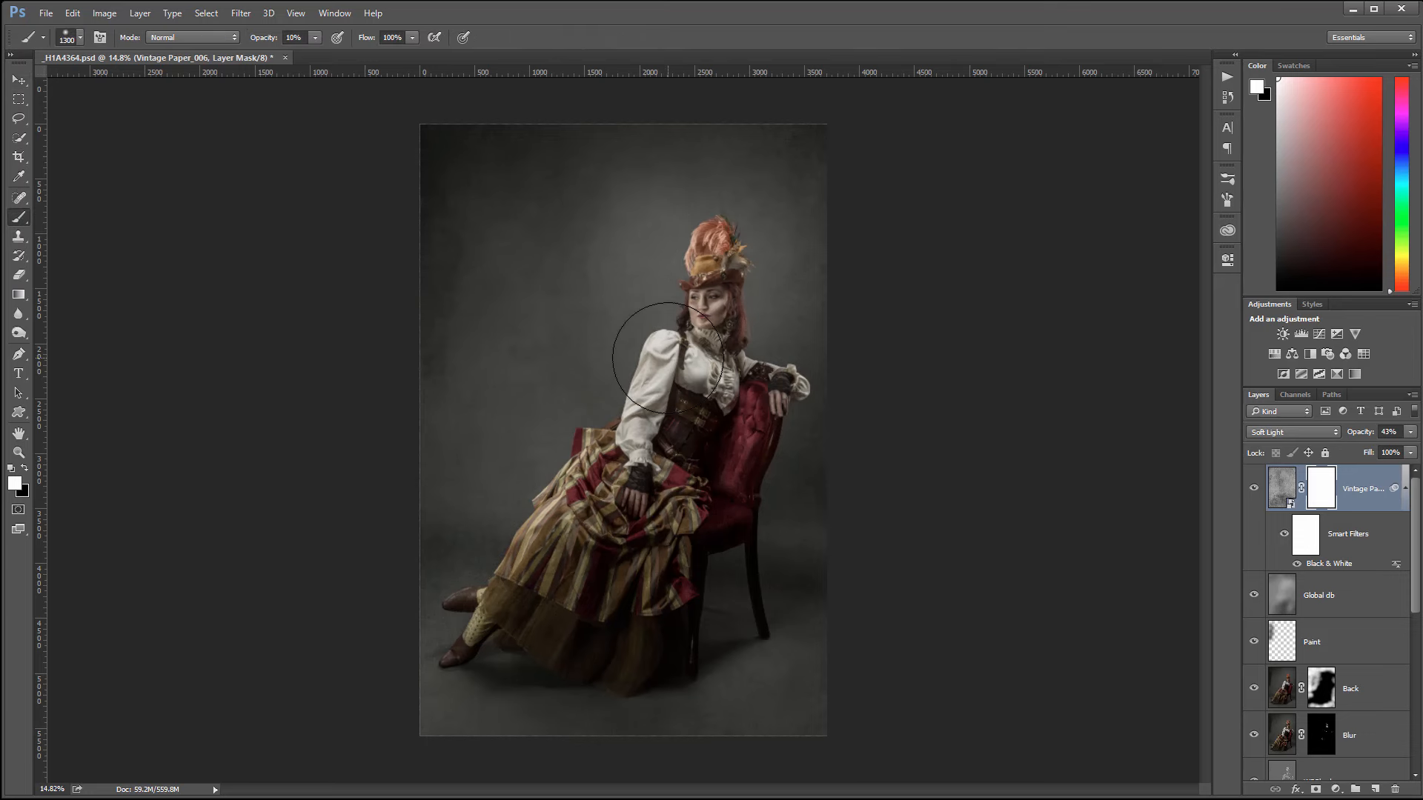
pyautogui.press('x')
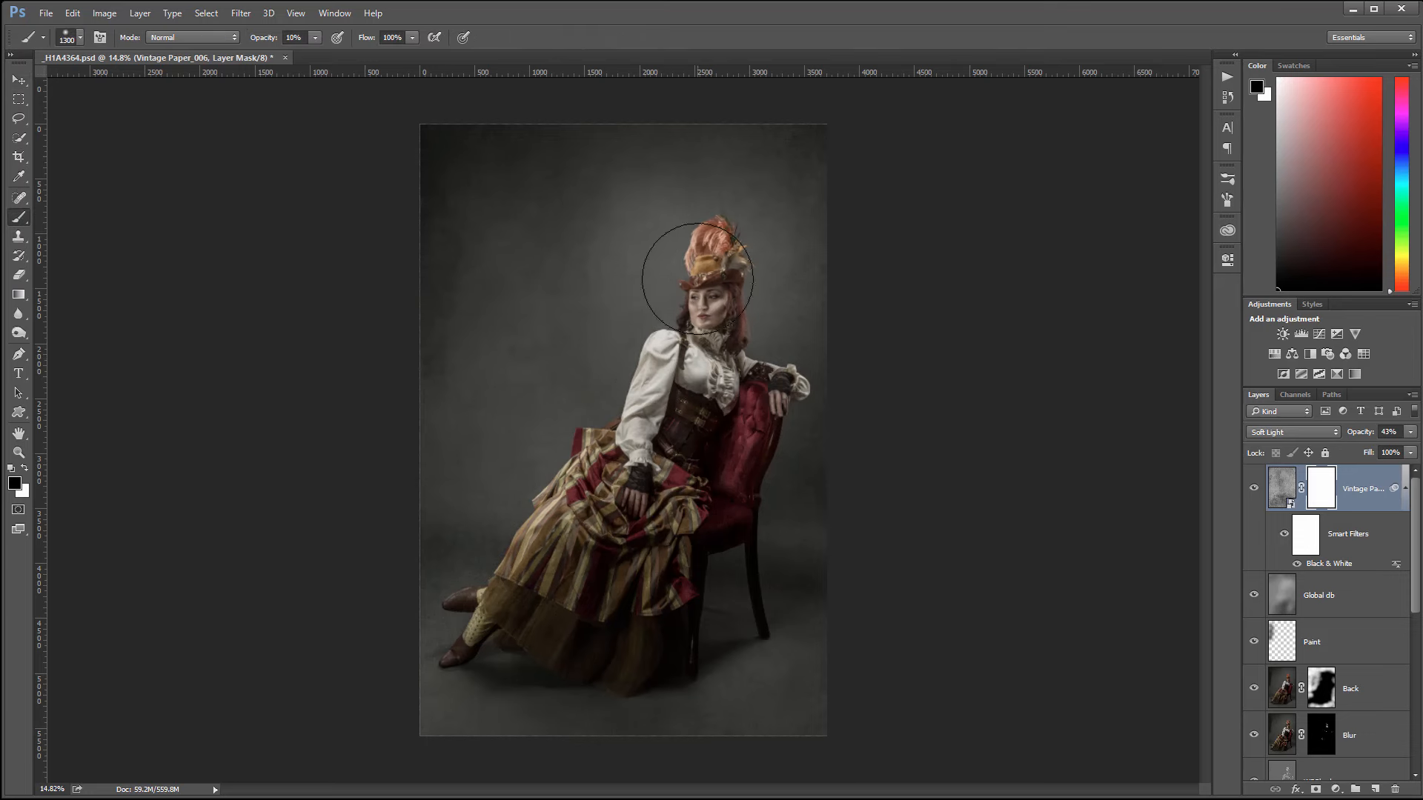
pyautogui.press('[')
pyautogui.press('[')
pyautogui.press('[')
pyautogui.moveTo(685, 331); pyautogui.dragTo(659, 419)
pyautogui.moveTo(717, 344); pyautogui.dragTo(722, 331)
# Step: Enlarge the brush to 1300 and paint black on the texture's mask over the chair and skirt
pyautogui.press(']')
pyautogui.press(']')
pyautogui.press(']')
pyautogui.press(']')
pyautogui.press(']')
pyautogui.press(']')
pyautogui.moveTo(768, 543)
pyautogui.mouseDown()
pyautogui.moveTo(705, 635)
pyautogui.moveTo(723, 434)
pyautogui.moveTo(614, 650)
pyautogui.moveTo(688, 205)
pyautogui.moveTo(737, 230)
pyautogui.moveTo(509, 368)
pyautogui.moveTo(643, 336)
pyautogui.moveTo(524, 513)
pyautogui.mouseUp()
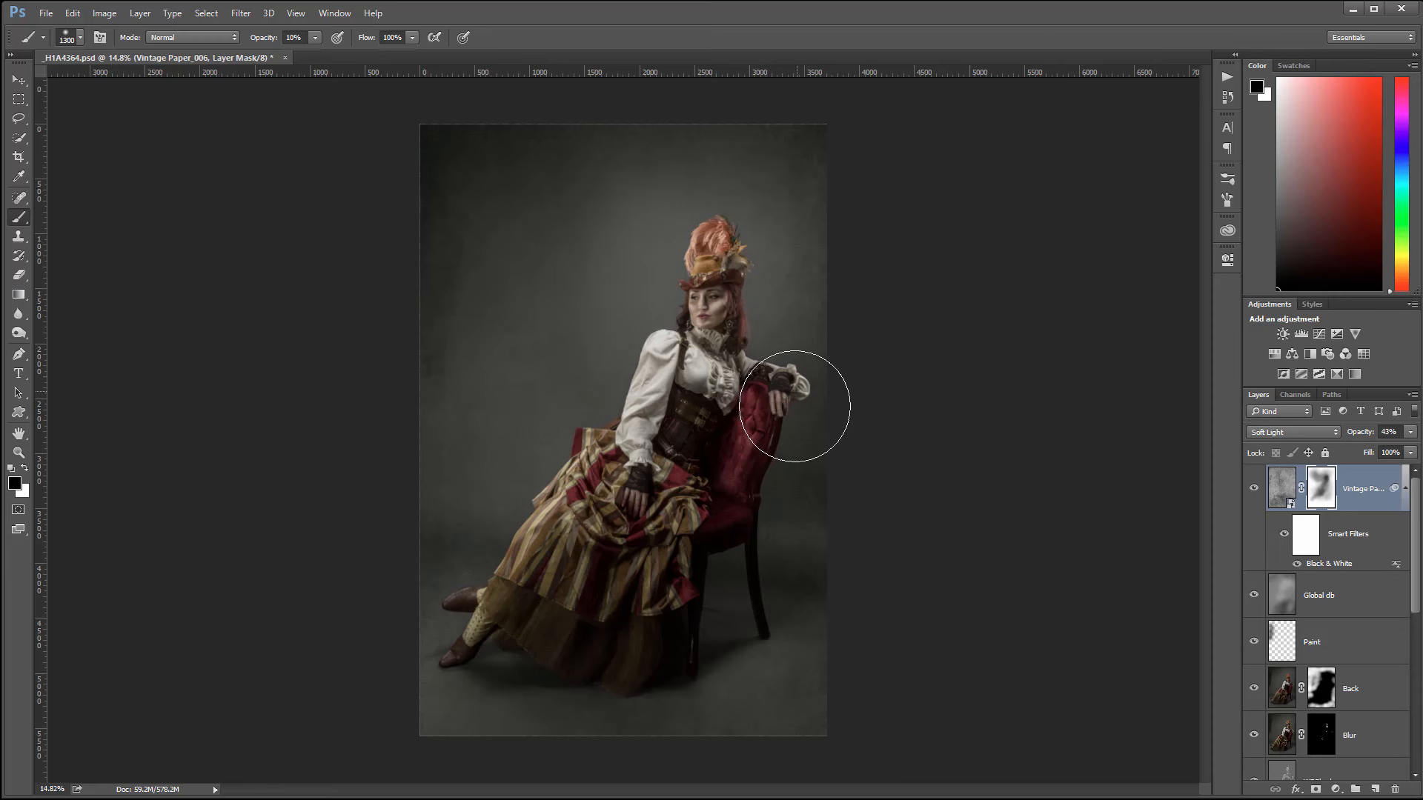
# Step: Compare the portrait with and without the Vintage Paper_006 layer and lower that layer's opacity to 23%
pyautogui.click(1253, 494)
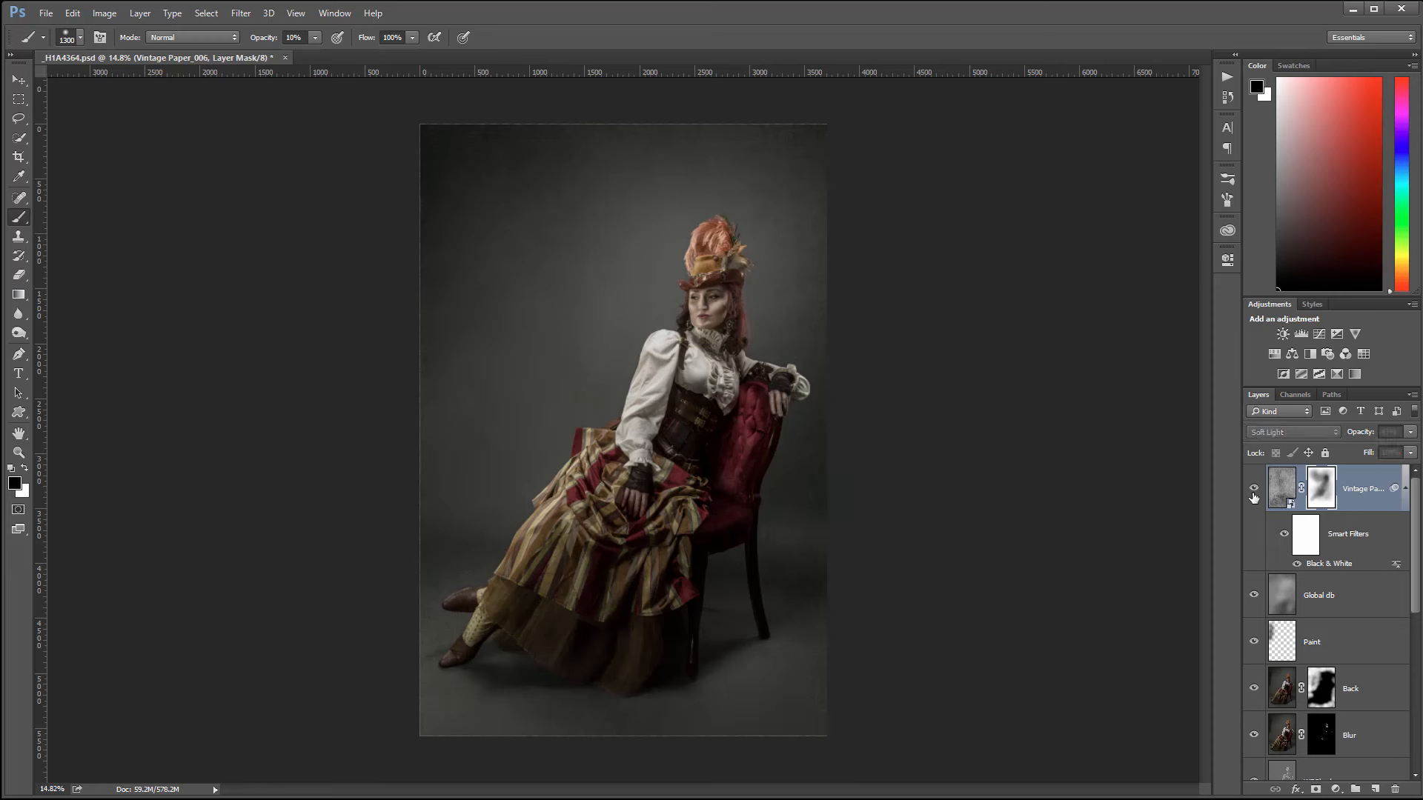
pyautogui.click(1253, 493)
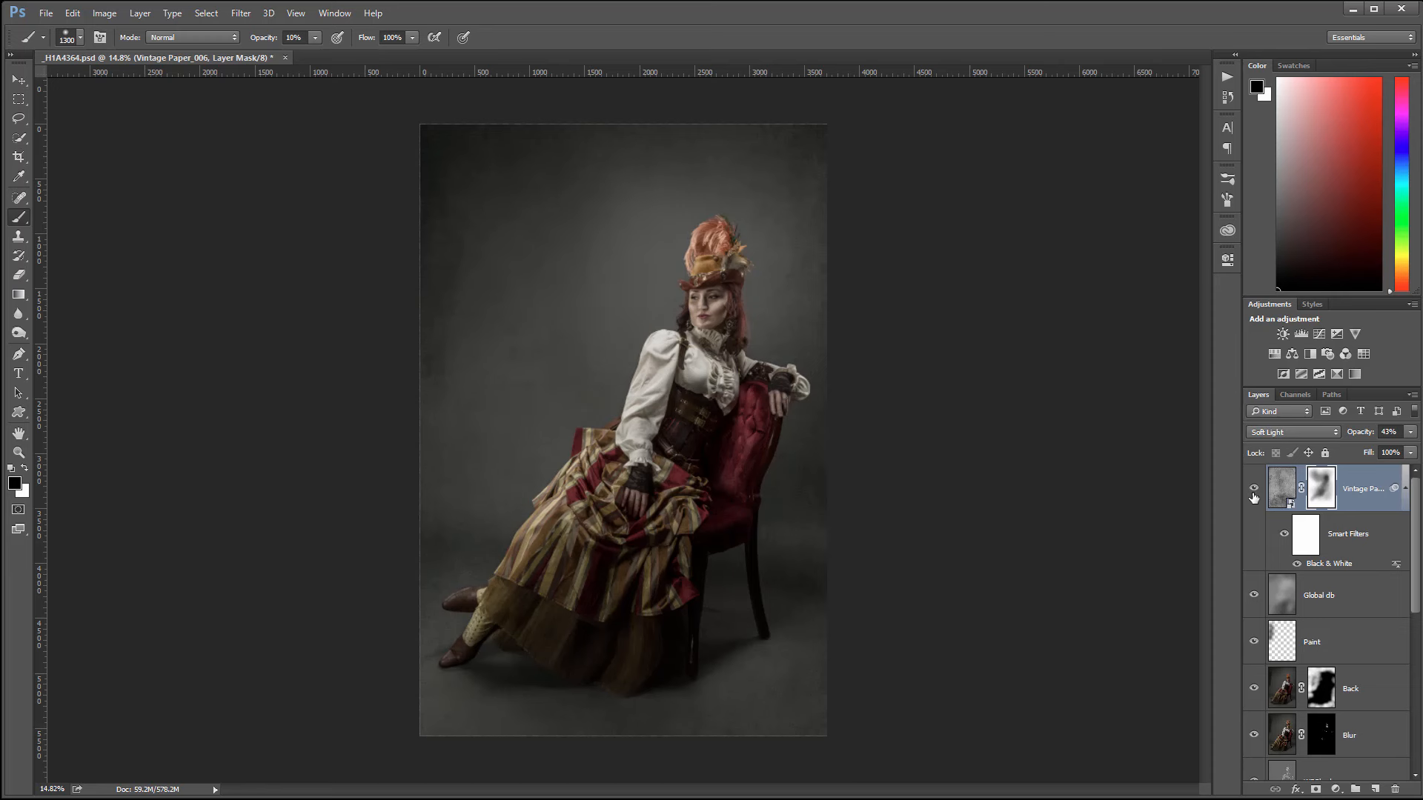
pyautogui.click(1410, 432)
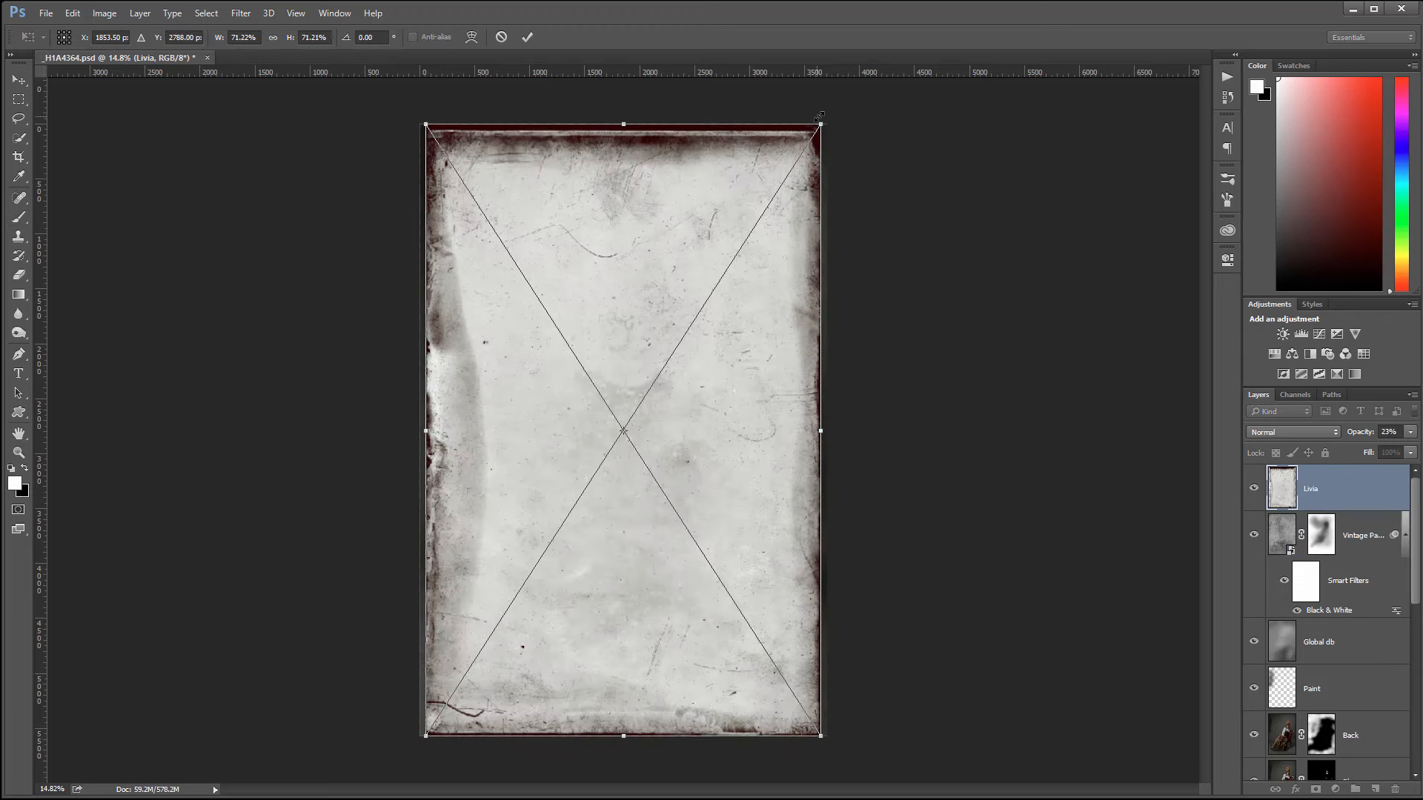
# Step: Stretch the placed Livia texture to the canvas edges and set its blend mode to Multiply
pyautogui.moveTo(821, 124); pyautogui.dragTo(826, 124)
pyautogui.moveTo(418, 739); pyautogui.dragTo(414, 738)
pyautogui.press('Return')
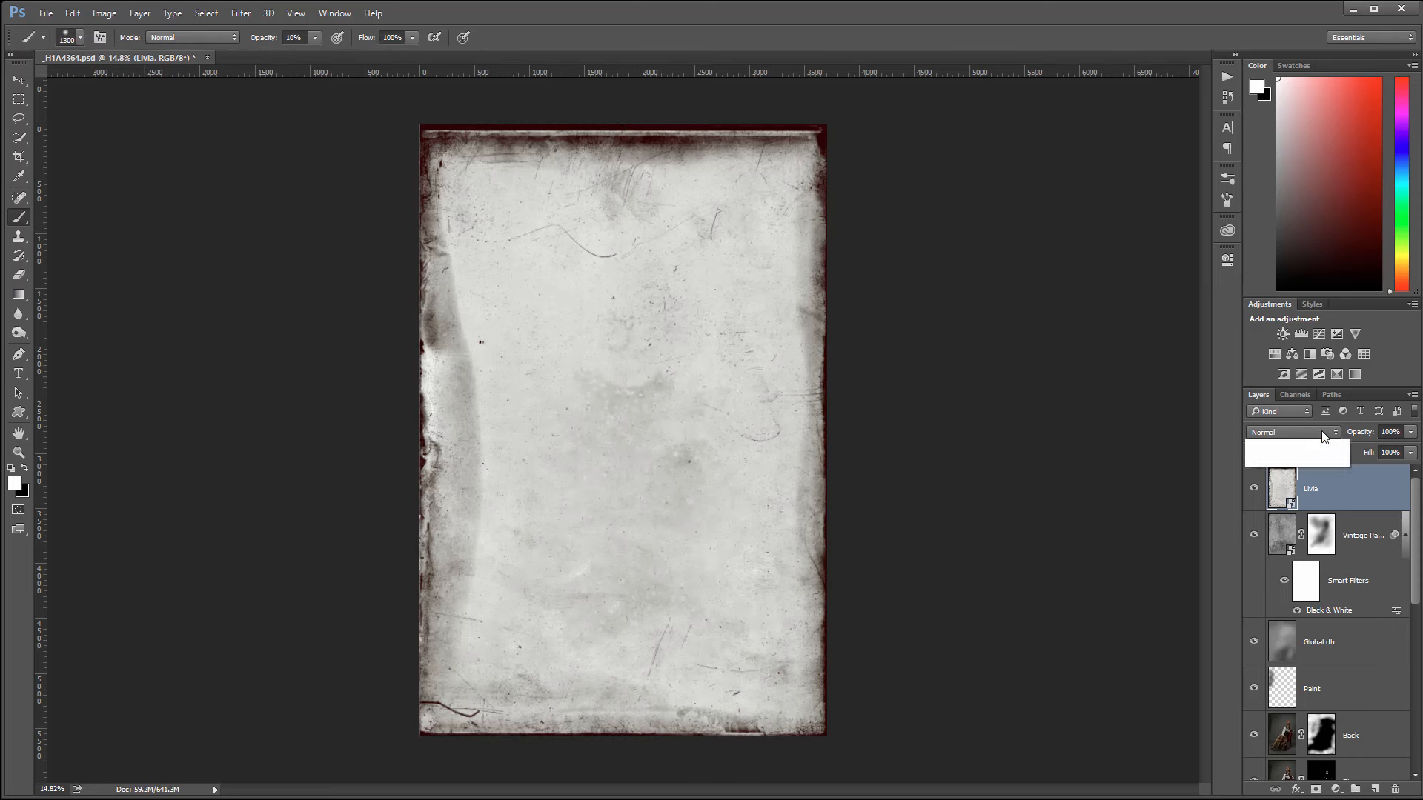
pyautogui.click(1322, 431)
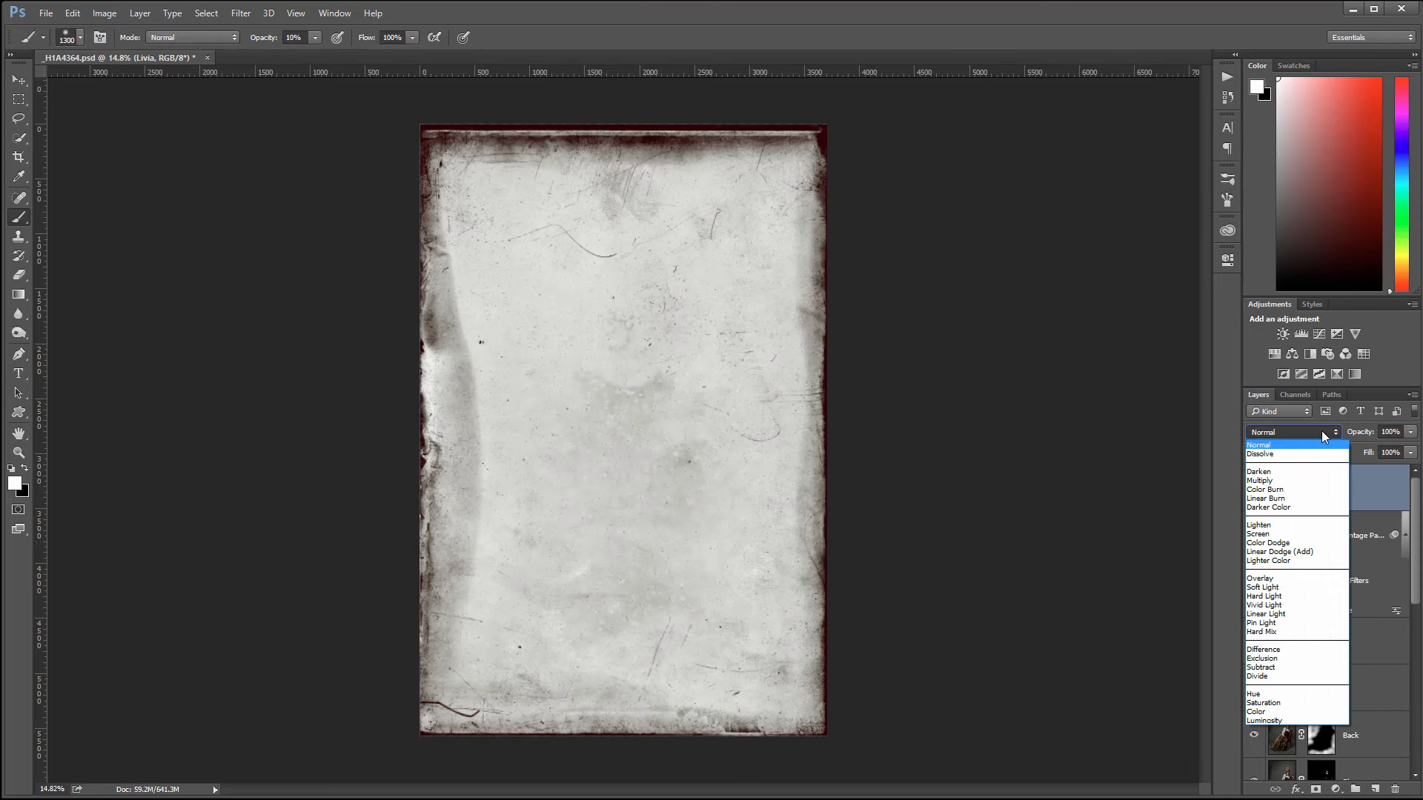
pyautogui.click(1290, 481)
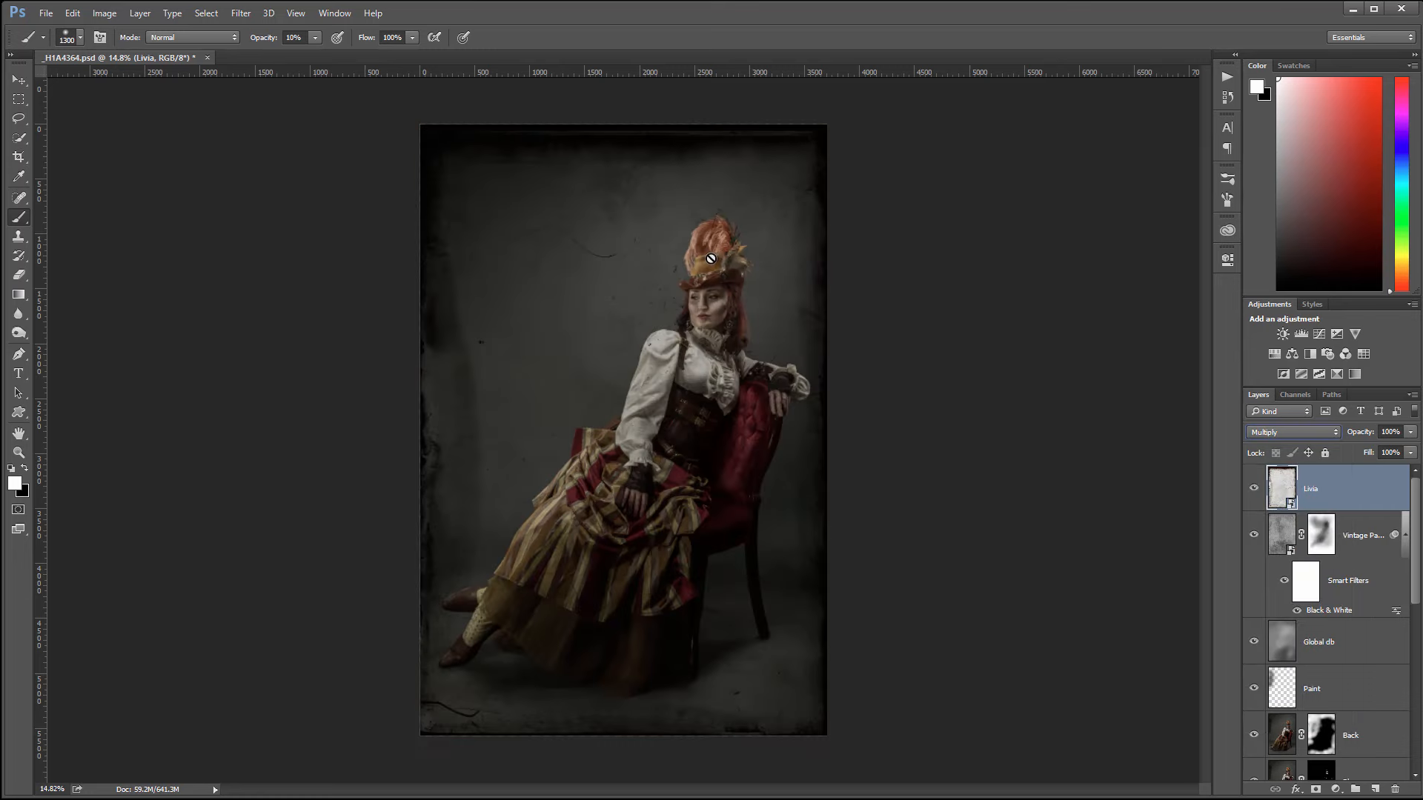
# Step: Try the Soft Light blend mode on the Livia texture and return the layer to Multiply
pyautogui.click(1311, 432)
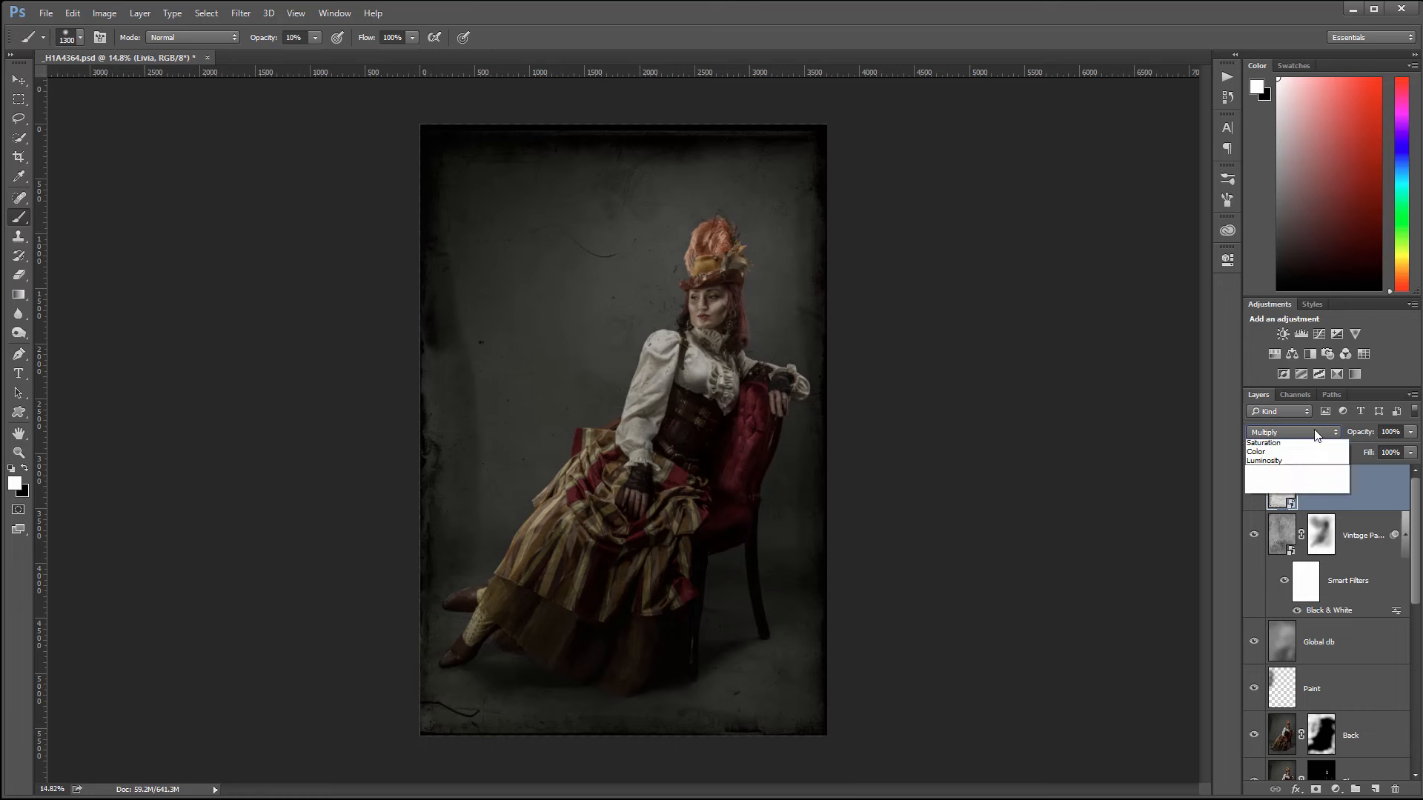
pyautogui.click(1313, 587)
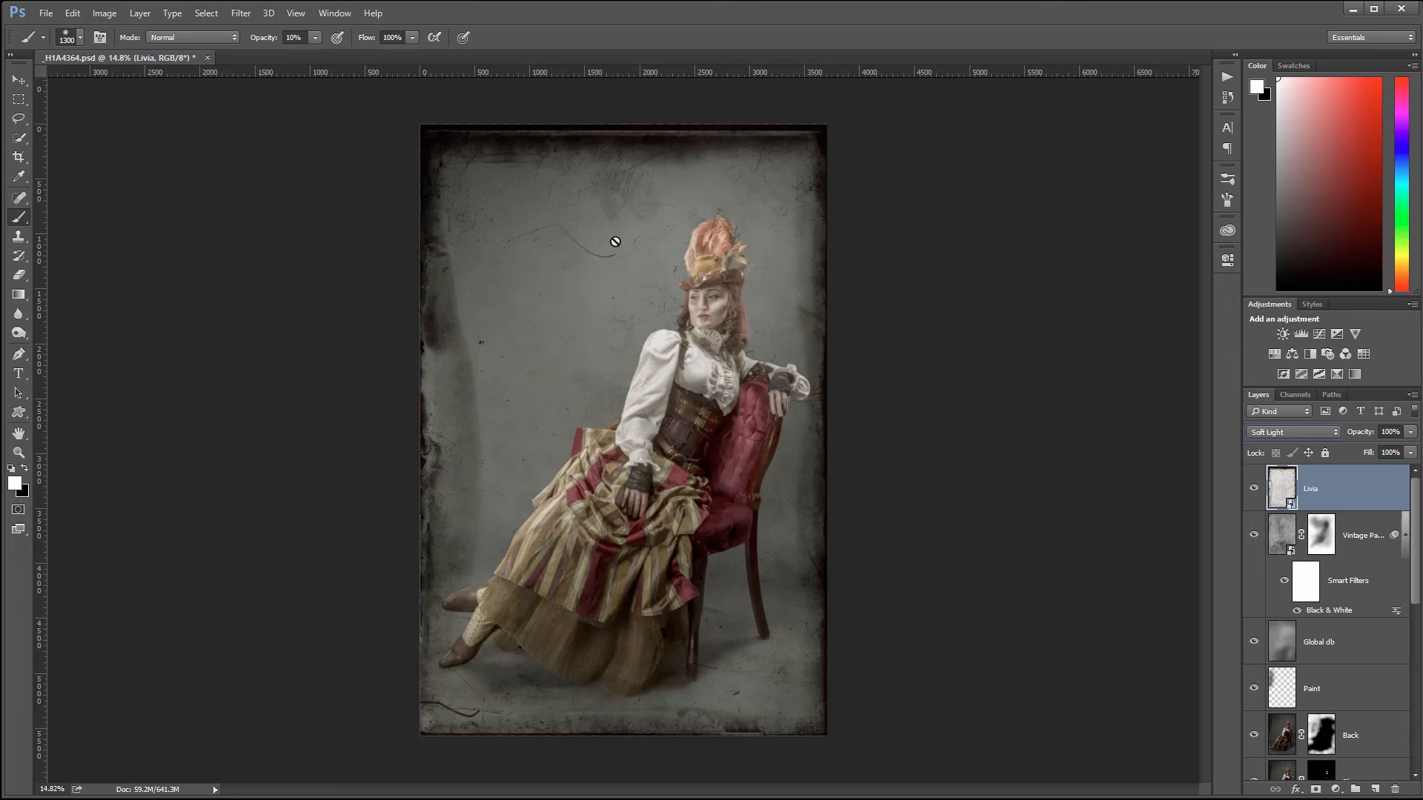
pyautogui.click(1313, 432)
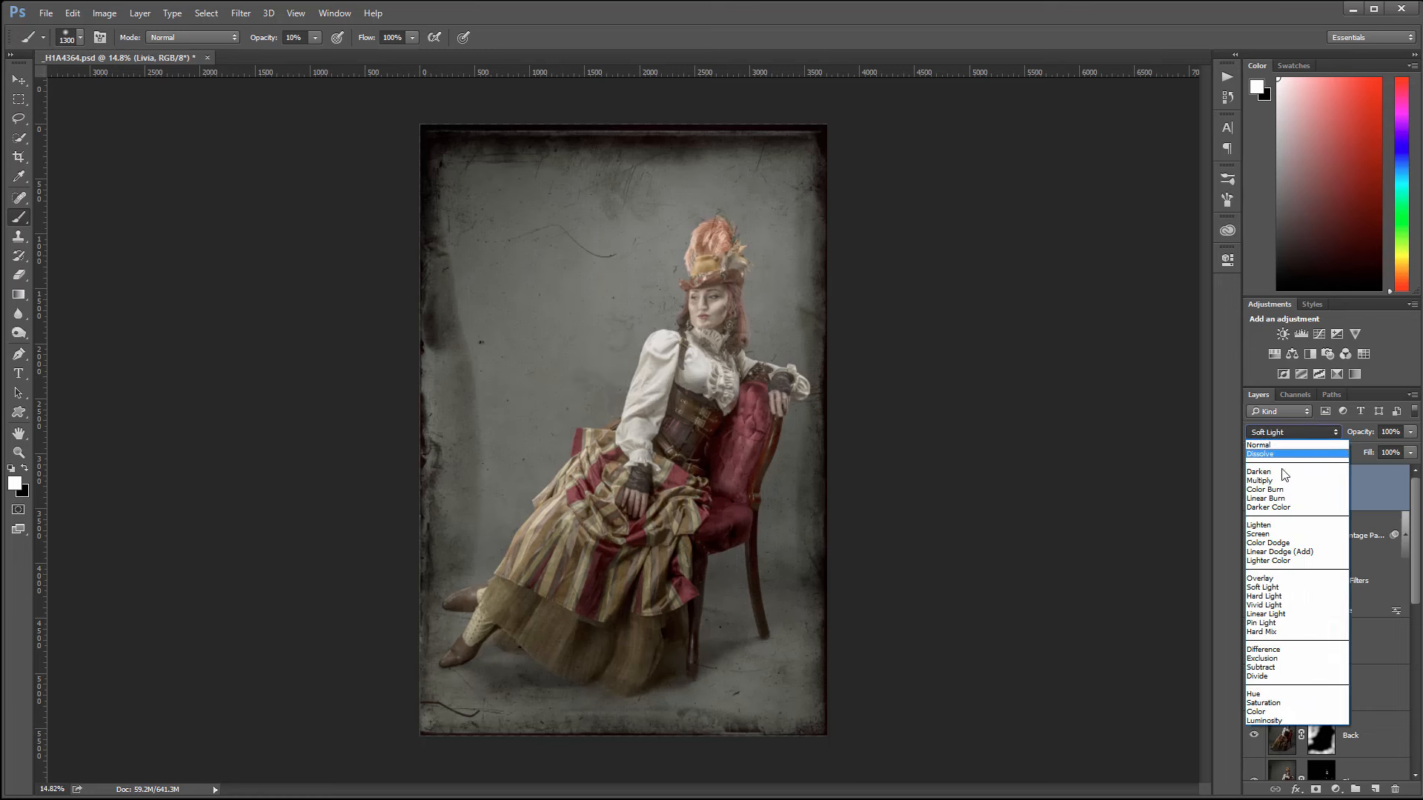
pyautogui.click(1293, 466)
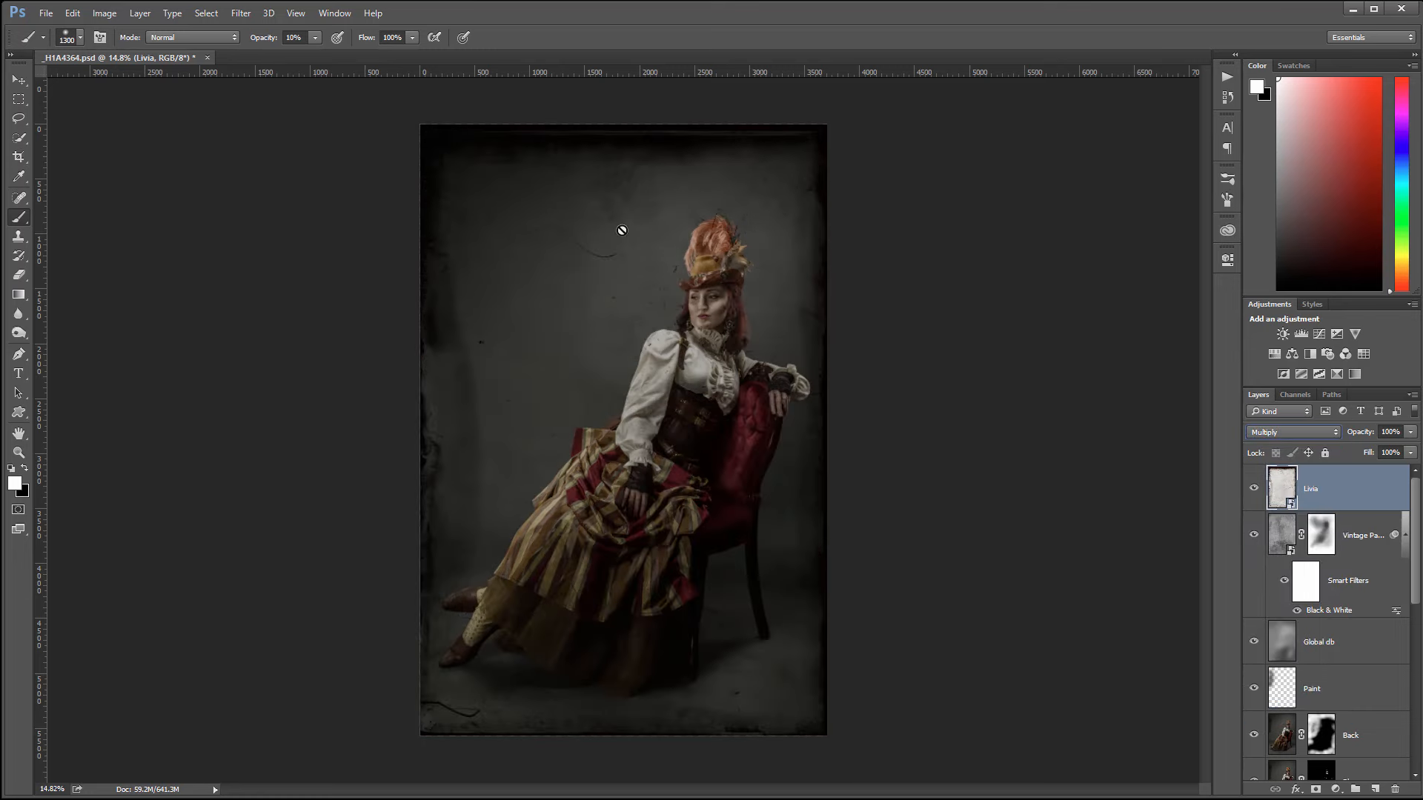
# Step: Lower the Livia layer's fill to 44% and paint black on a new layer mask over the woman's face, torso and skirt
pyautogui.moveTo(1413, 454); pyautogui.dragTo(1362, 464)
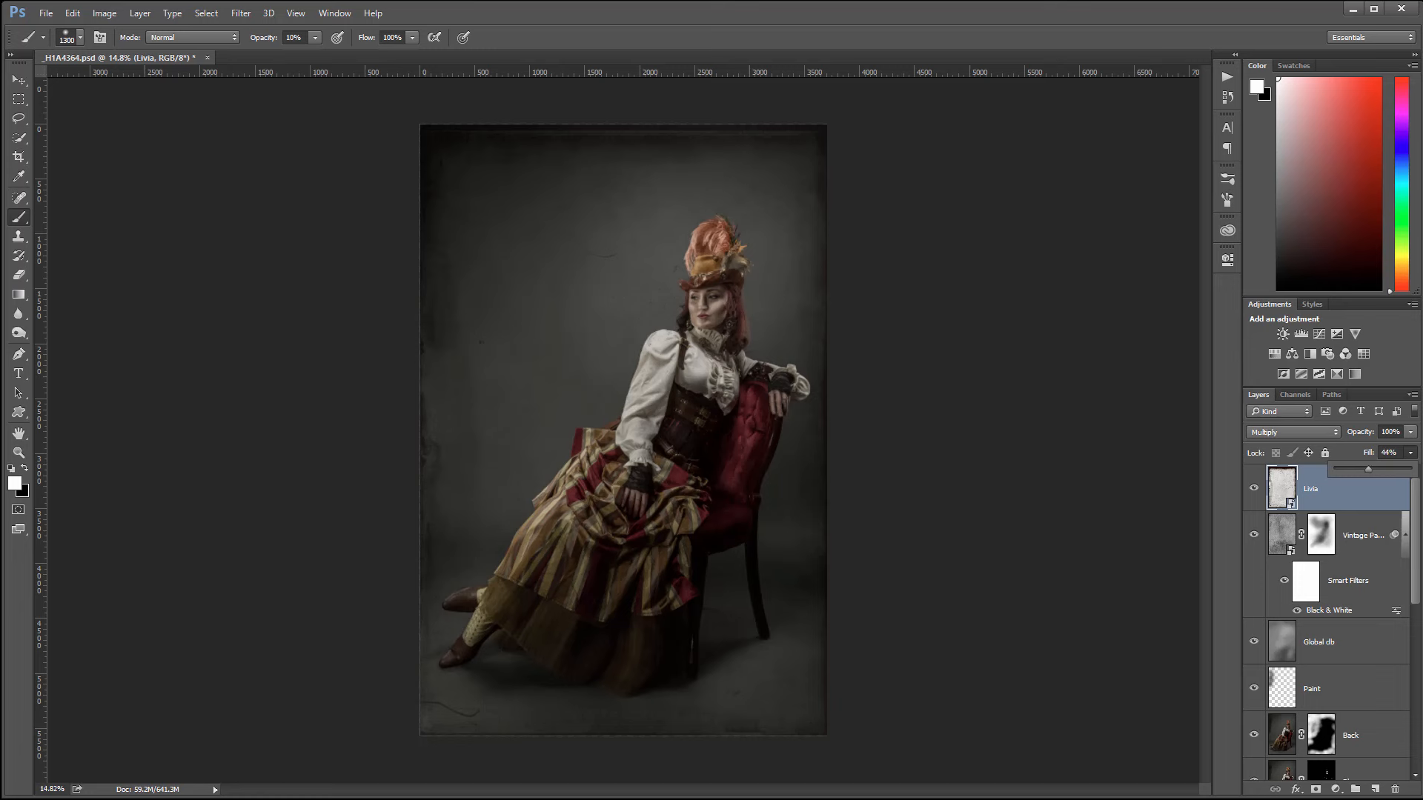
pyautogui.click(1315, 789)
pyautogui.click(1316, 789)
pyautogui.press('x')
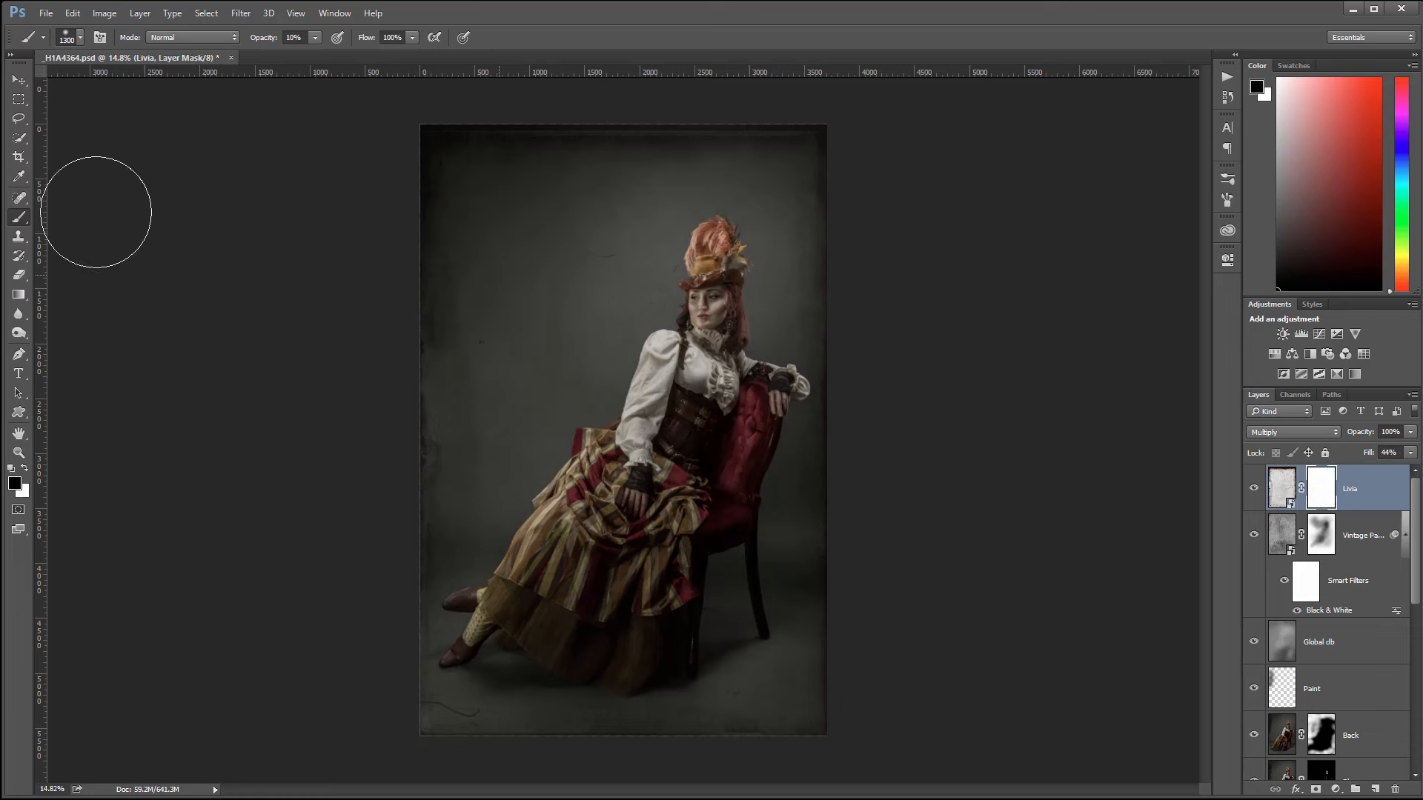
pyautogui.moveTo(699, 314)
pyautogui.mouseDown()
pyautogui.moveTo(713, 290)
pyautogui.moveTo(614, 254)
pyautogui.moveTo(687, 339)
pyautogui.moveTo(708, 298)
pyautogui.mouseUp()
pyautogui.moveTo(667, 410)
pyautogui.mouseDown()
pyautogui.moveTo(608, 499)
pyautogui.moveTo(501, 597)
pyautogui.mouseUp()
pyautogui.moveTo(625, 454)
pyautogui.mouseDown()
pyautogui.moveTo(626, 523)
pyautogui.moveTo(660, 627)
pyautogui.moveTo(691, 457)
pyautogui.mouseUp()
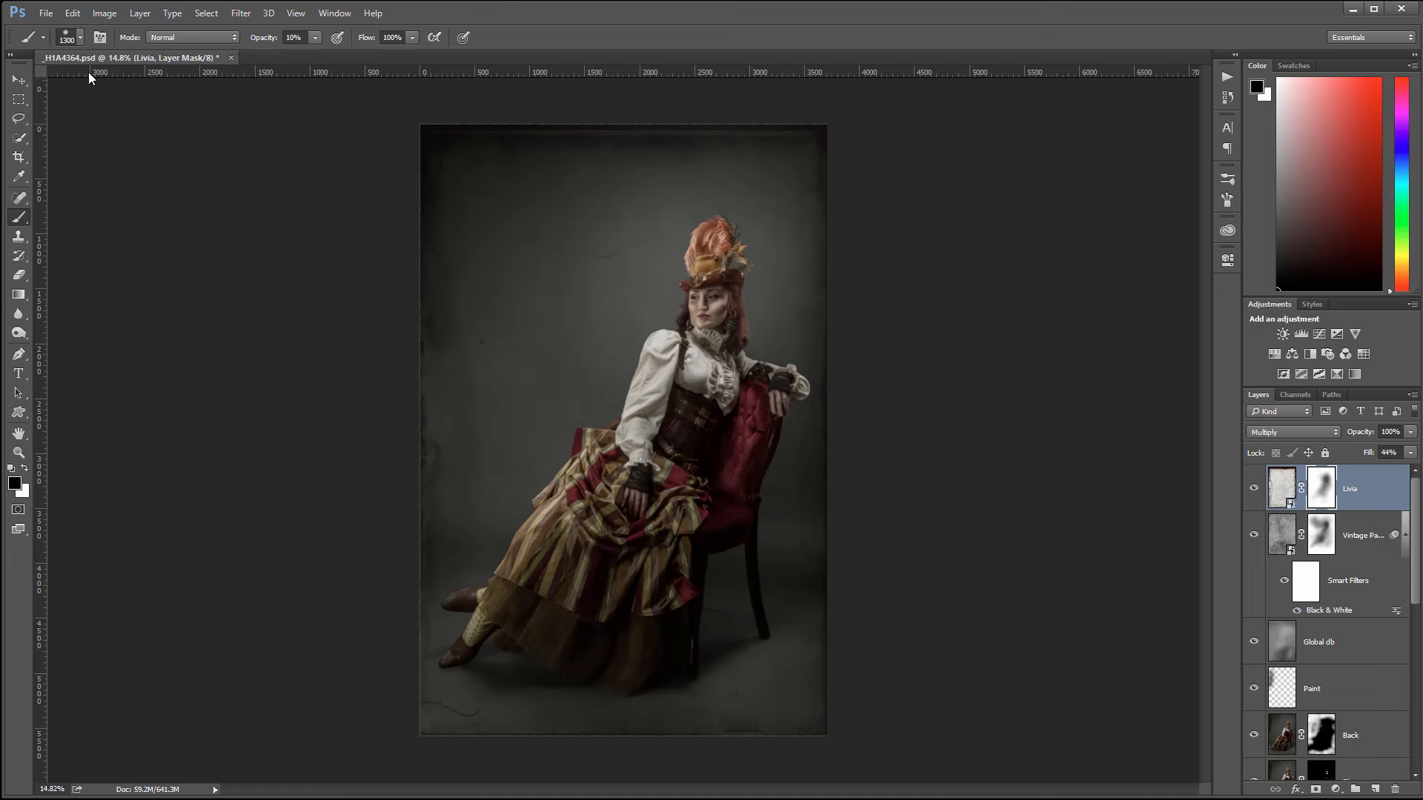
# Step: Add a Curves adjustment layer above the Livia texture and set its blend mode to Color
pyautogui.click(18, 79)
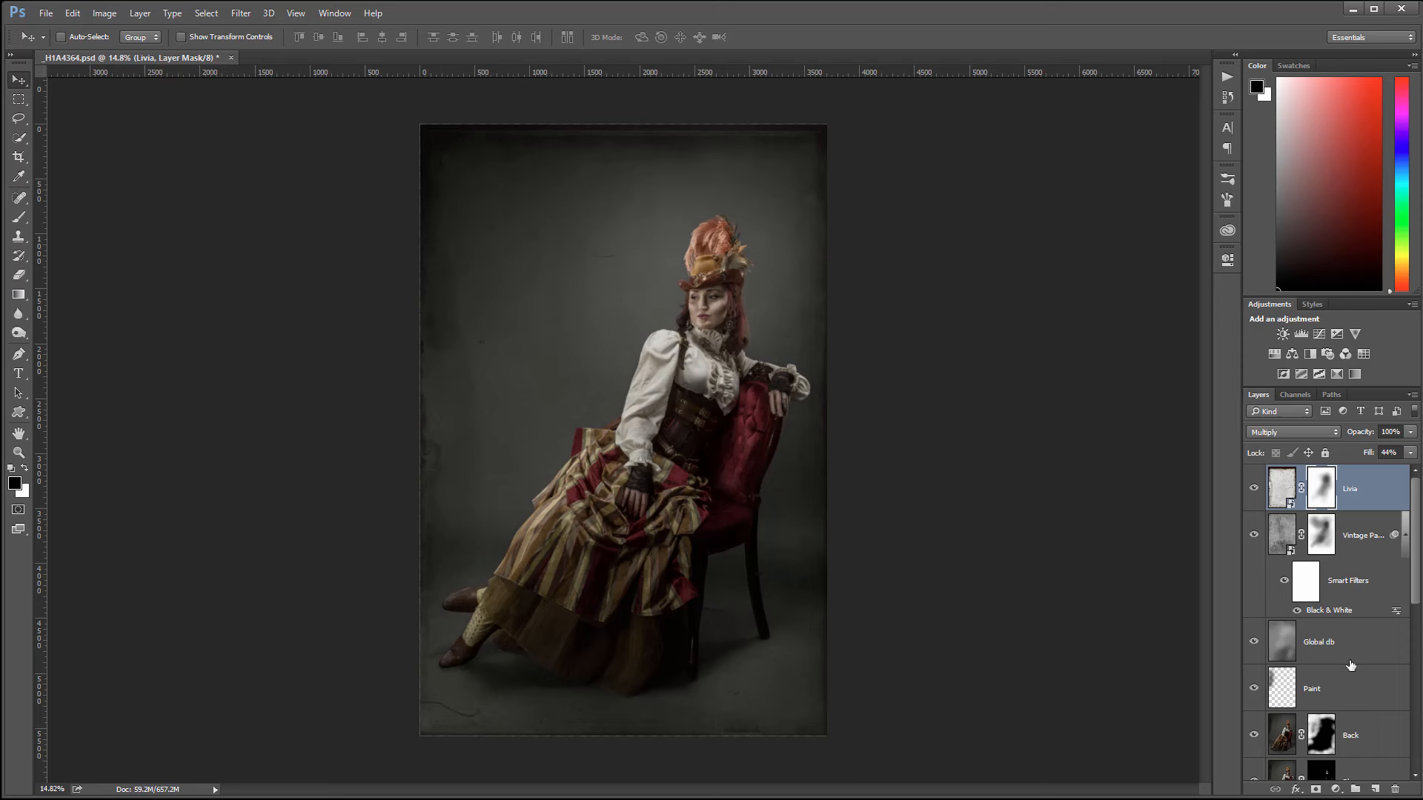
pyautogui.click(1336, 789)
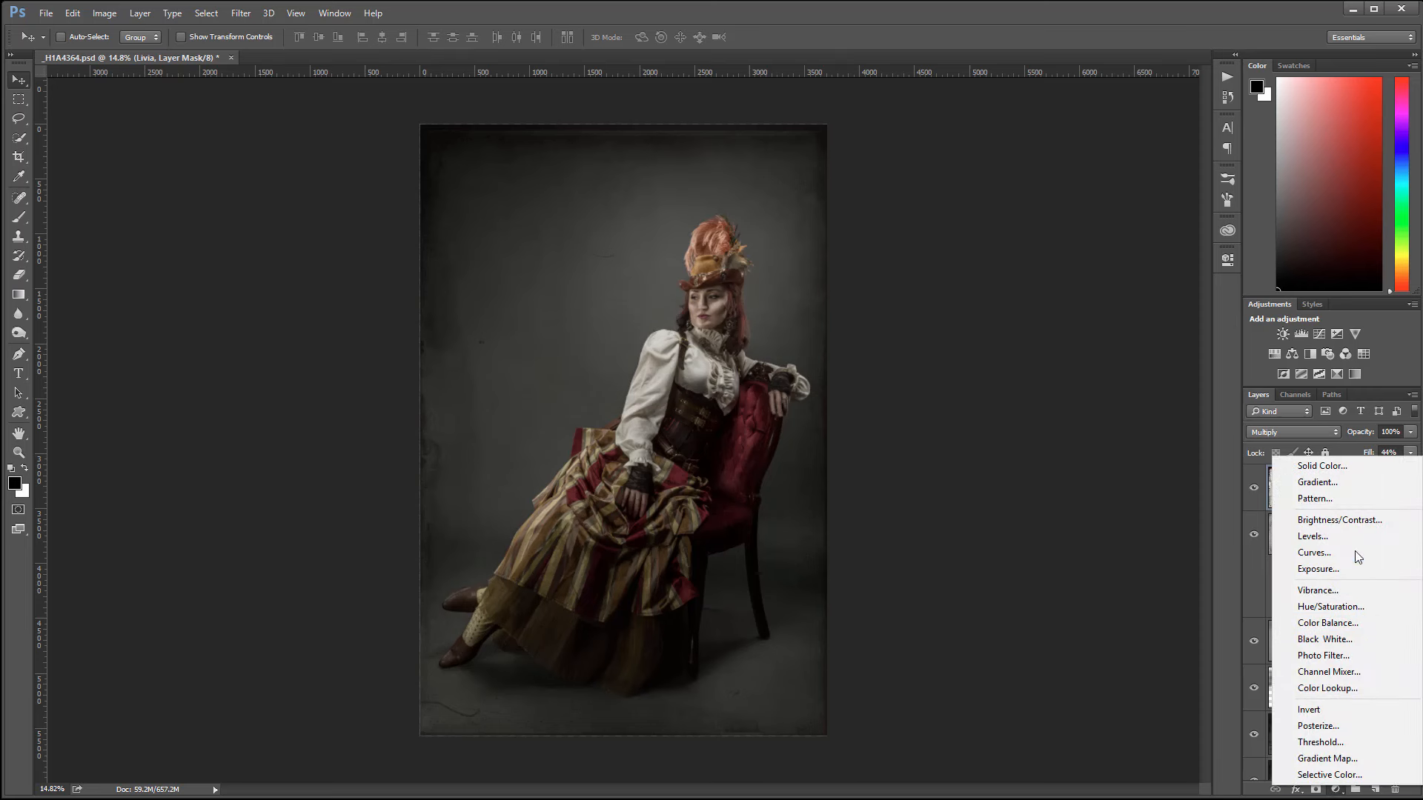
pyautogui.click(1357, 557)
pyautogui.click(1313, 430)
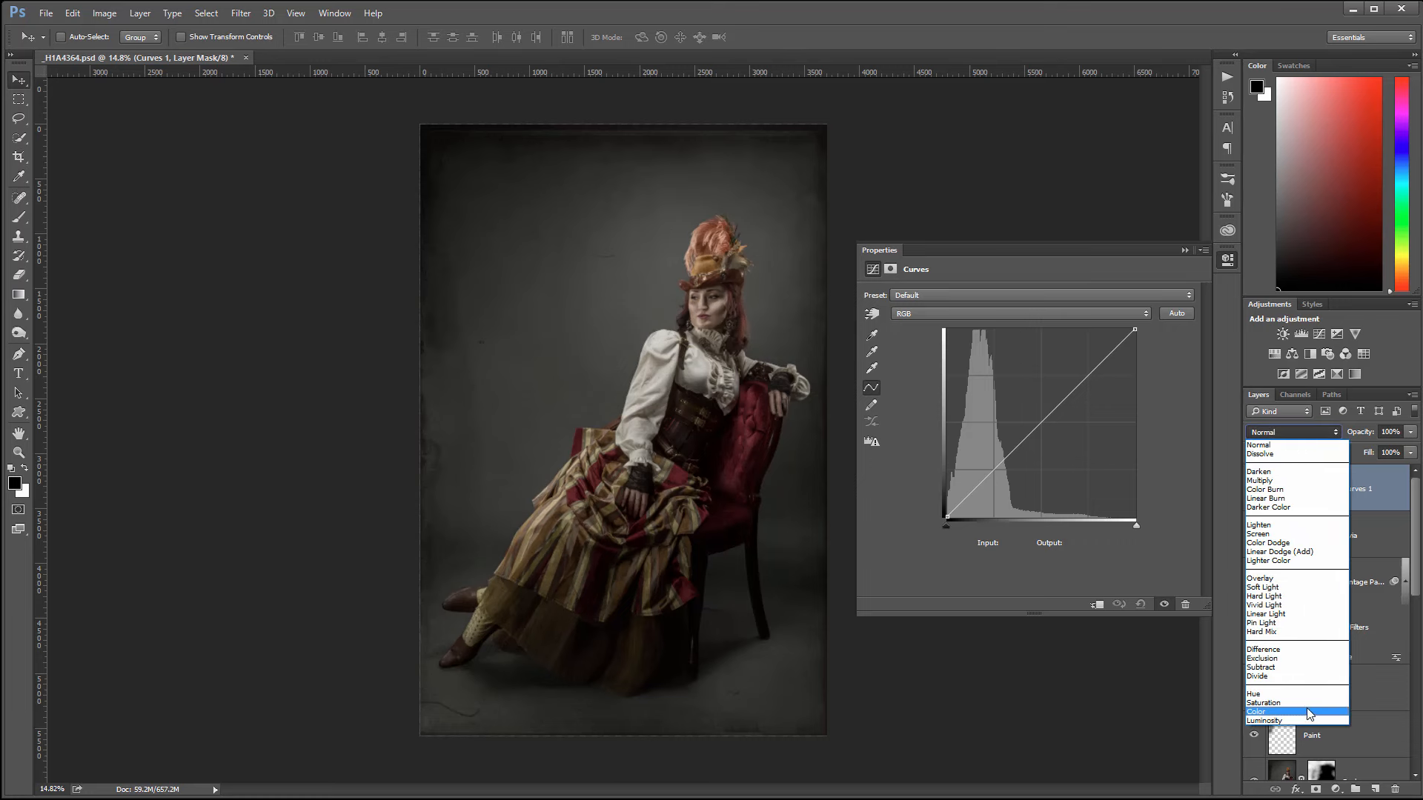
pyautogui.click(1308, 712)
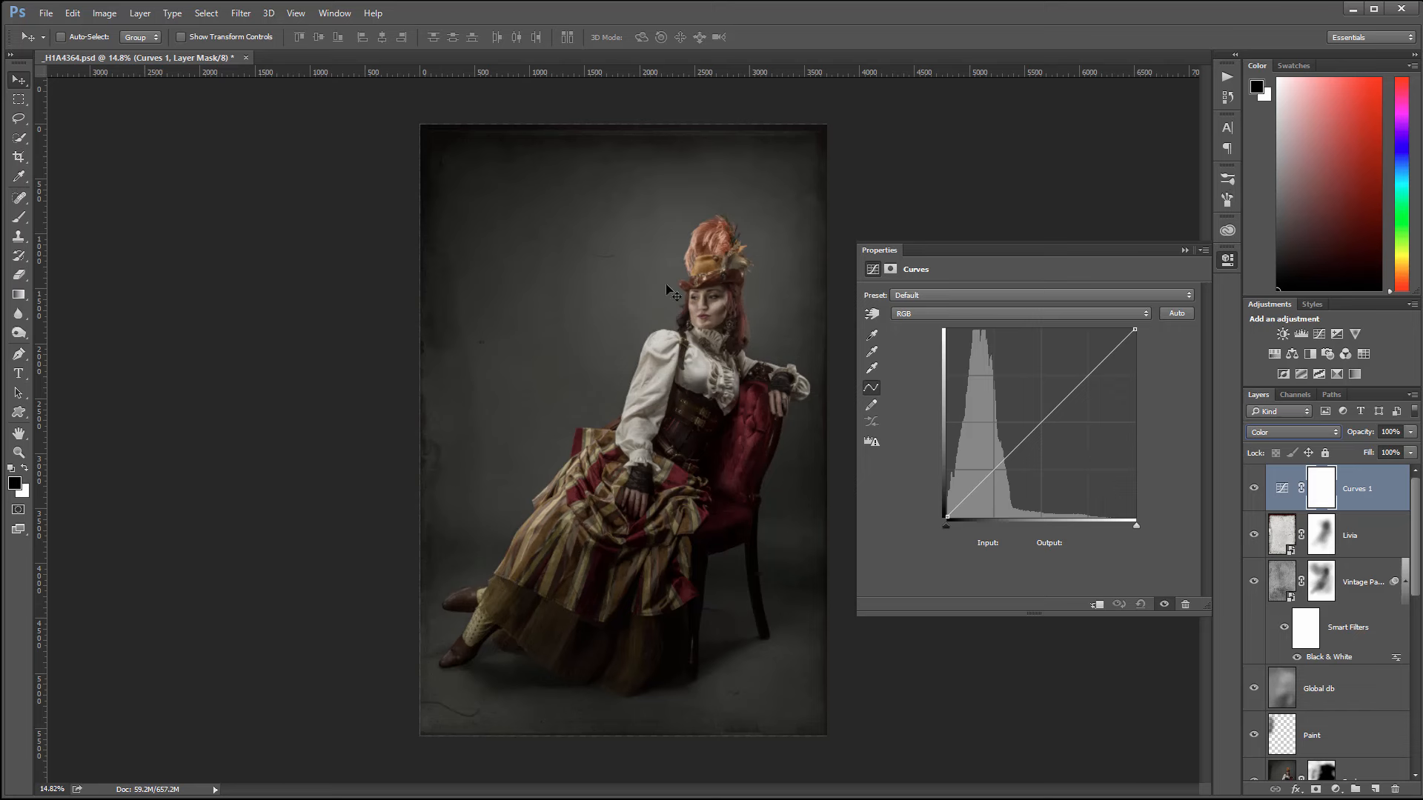
# Step: Lift the black end of the blue curve to tint the shadows blue and pull its midtones slightly down
pyautogui.click(951, 313)
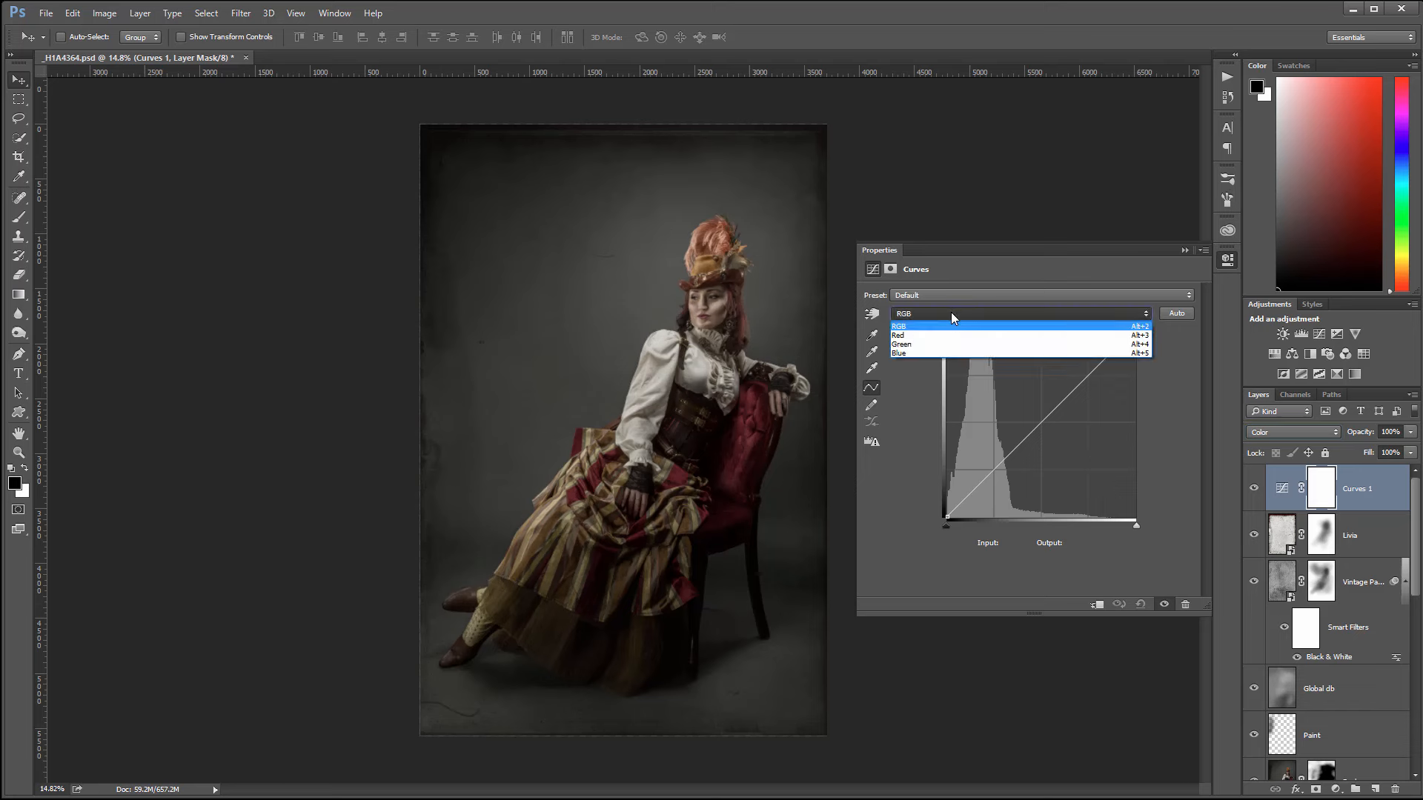
pyautogui.click(931, 353)
pyautogui.moveTo(949, 514); pyautogui.dragTo(933, 505)
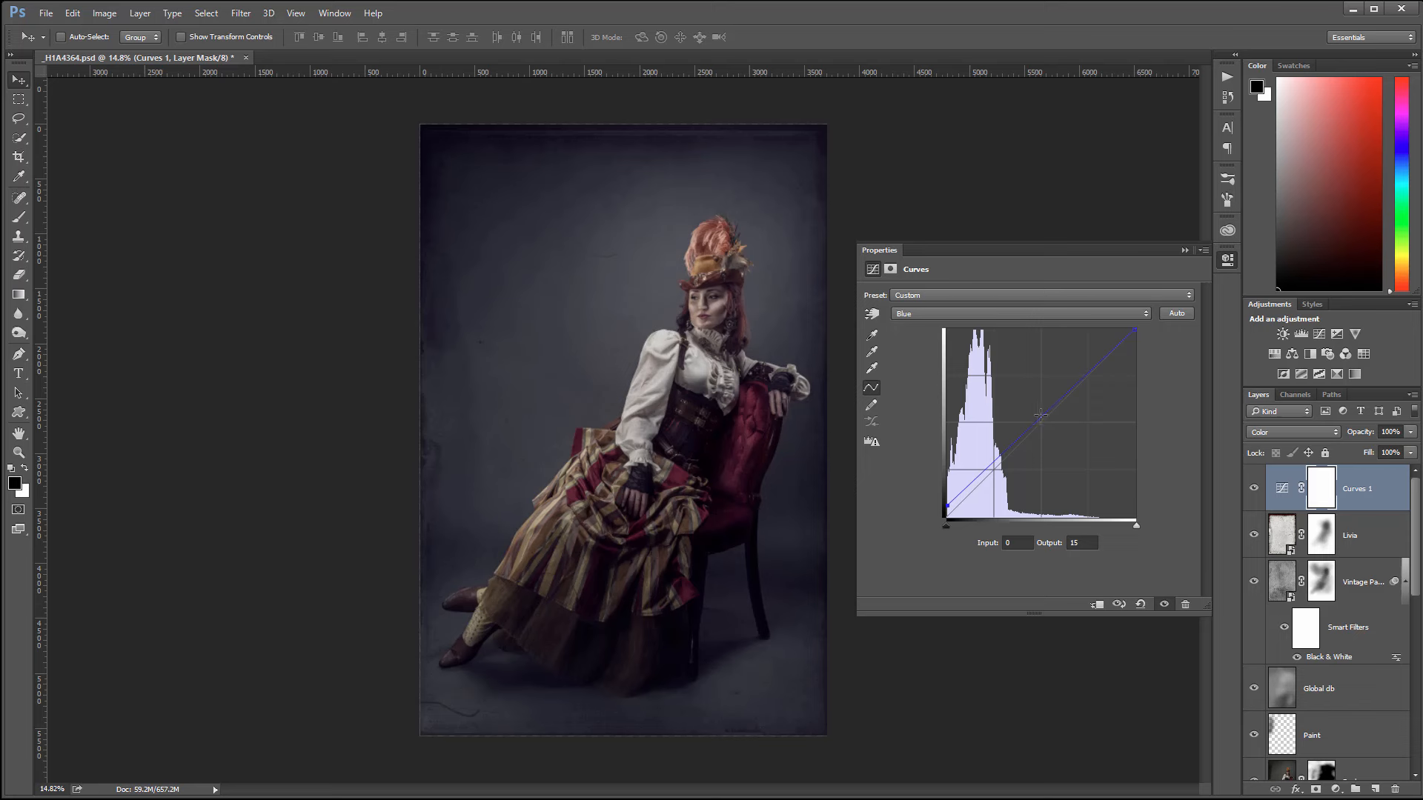
pyautogui.moveTo(1040, 415); pyautogui.dragTo(1052, 419)
pyautogui.moveTo(947, 507); pyautogui.dragTo(939, 504)
pyautogui.moveTo(1052, 418); pyautogui.dragTo(1054, 418)
# Step: Move the red curve's black point inward, set its shadow point to input 46, output 37, and compare the portrait with and without the Curves layer
pyautogui.click(934, 314)
pyautogui.click(904, 336)
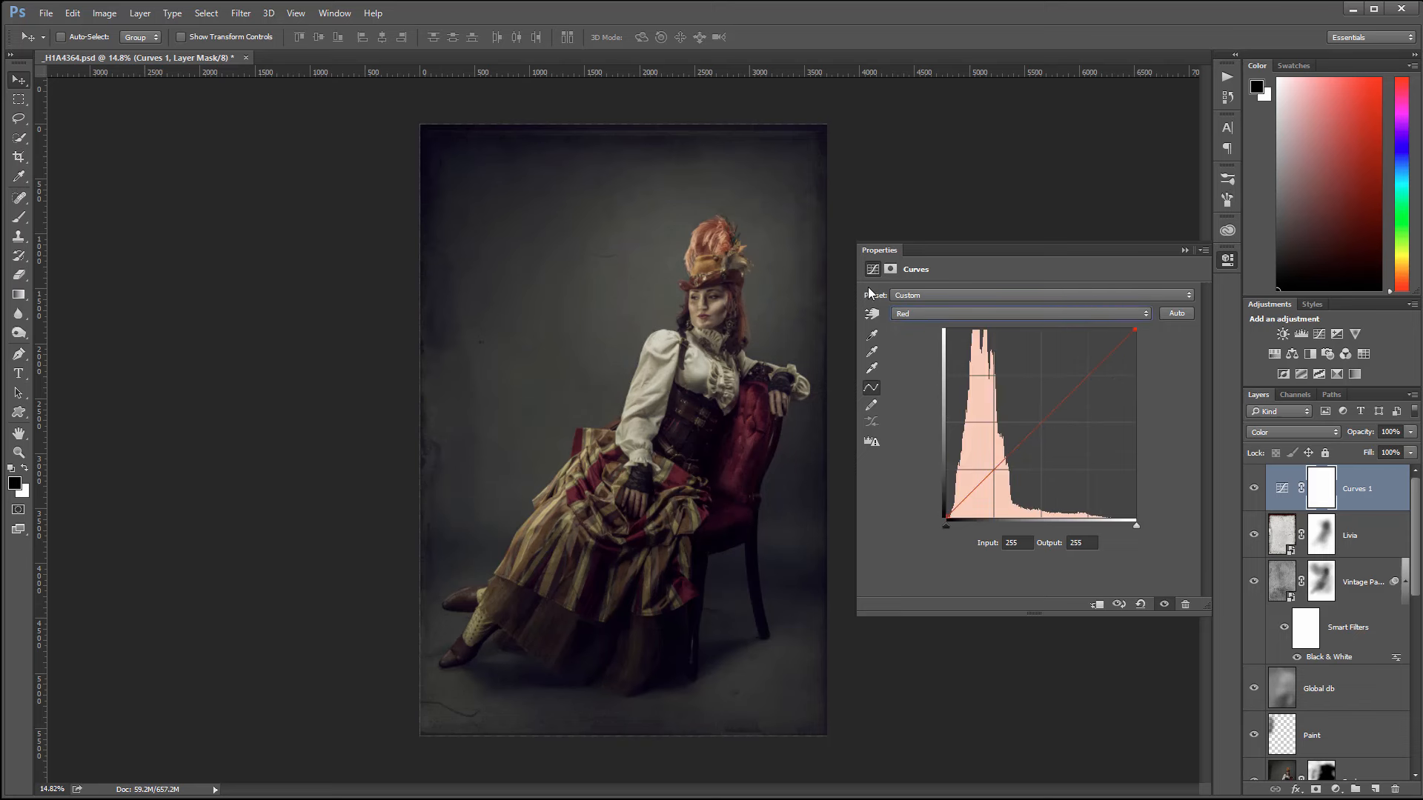
pyautogui.moveTo(946, 515); pyautogui.dragTo(980, 487)
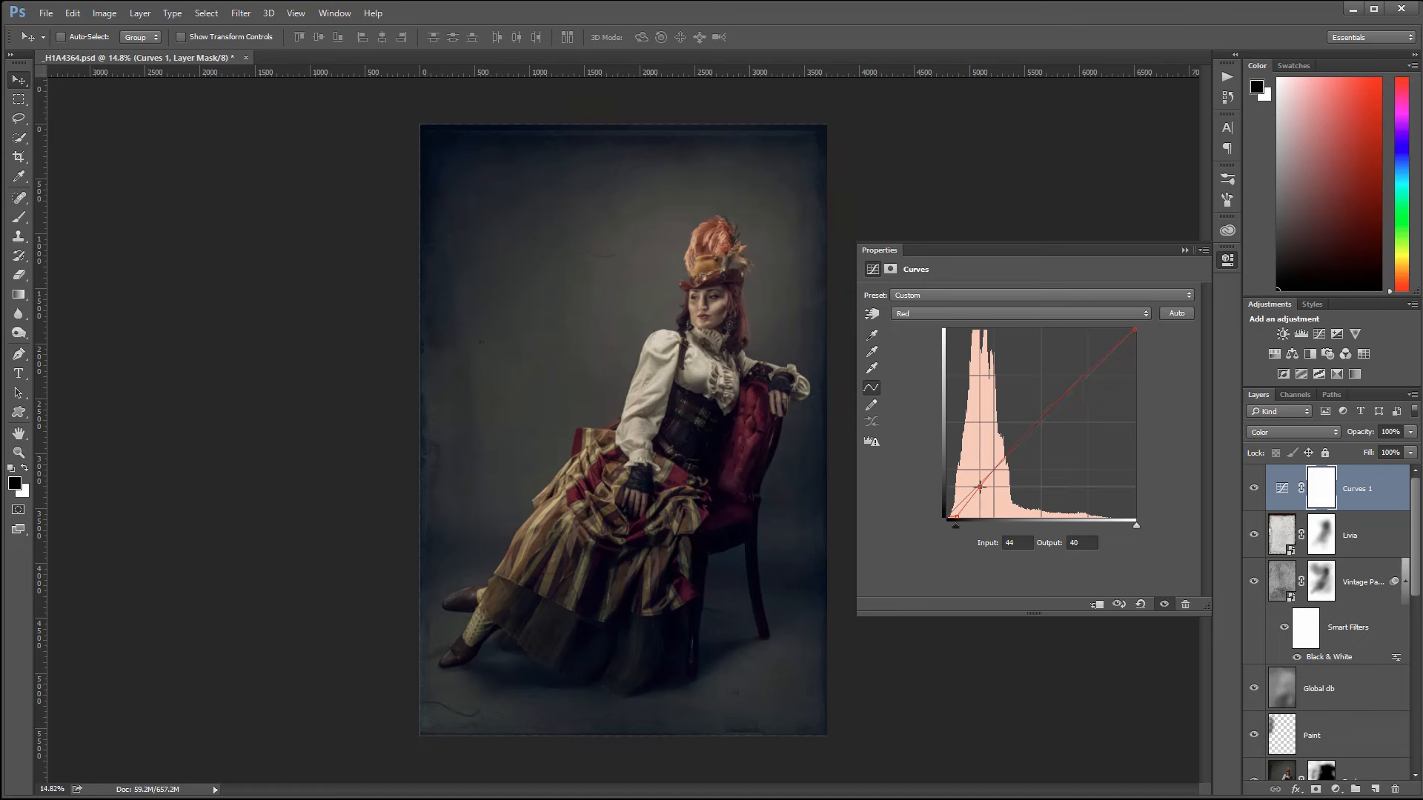
pyautogui.click(1050, 416)
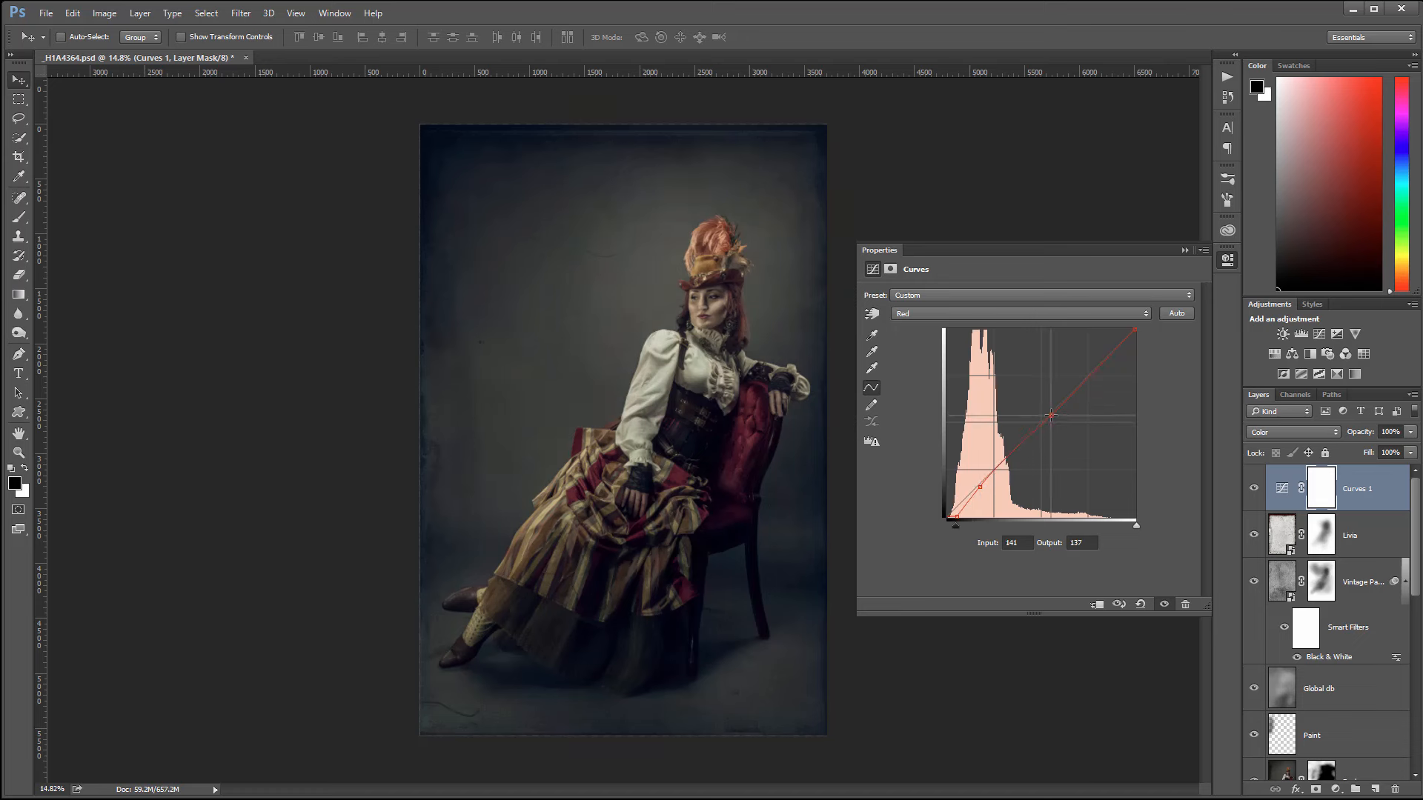
pyautogui.moveTo(1051, 416); pyautogui.dragTo(1049, 415)
pyautogui.moveTo(979, 489); pyautogui.dragTo(958, 517)
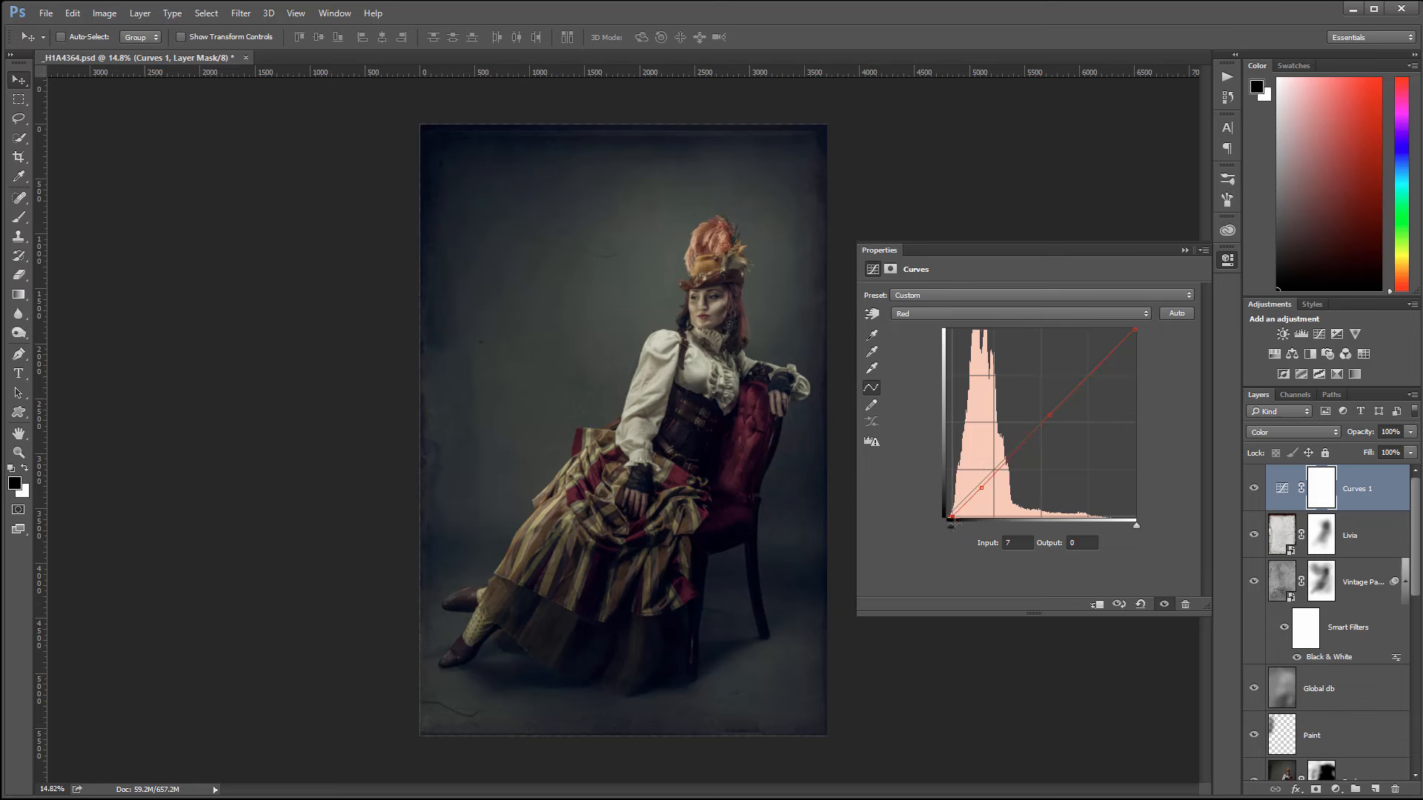
pyautogui.click(982, 488)
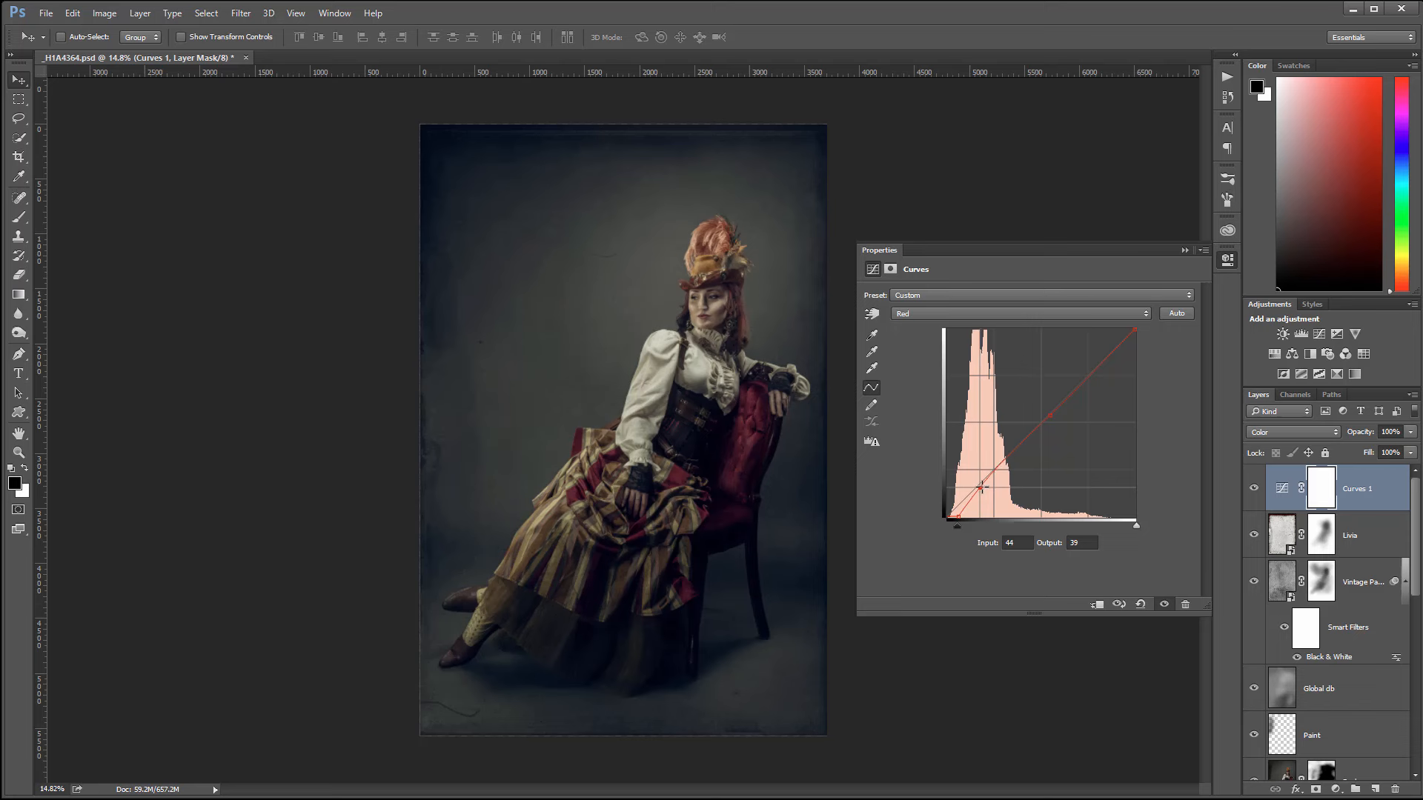
pyautogui.moveTo(982, 487); pyautogui.dragTo(982, 489)
pyautogui.click(1252, 488)
pyautogui.click(1252, 489)
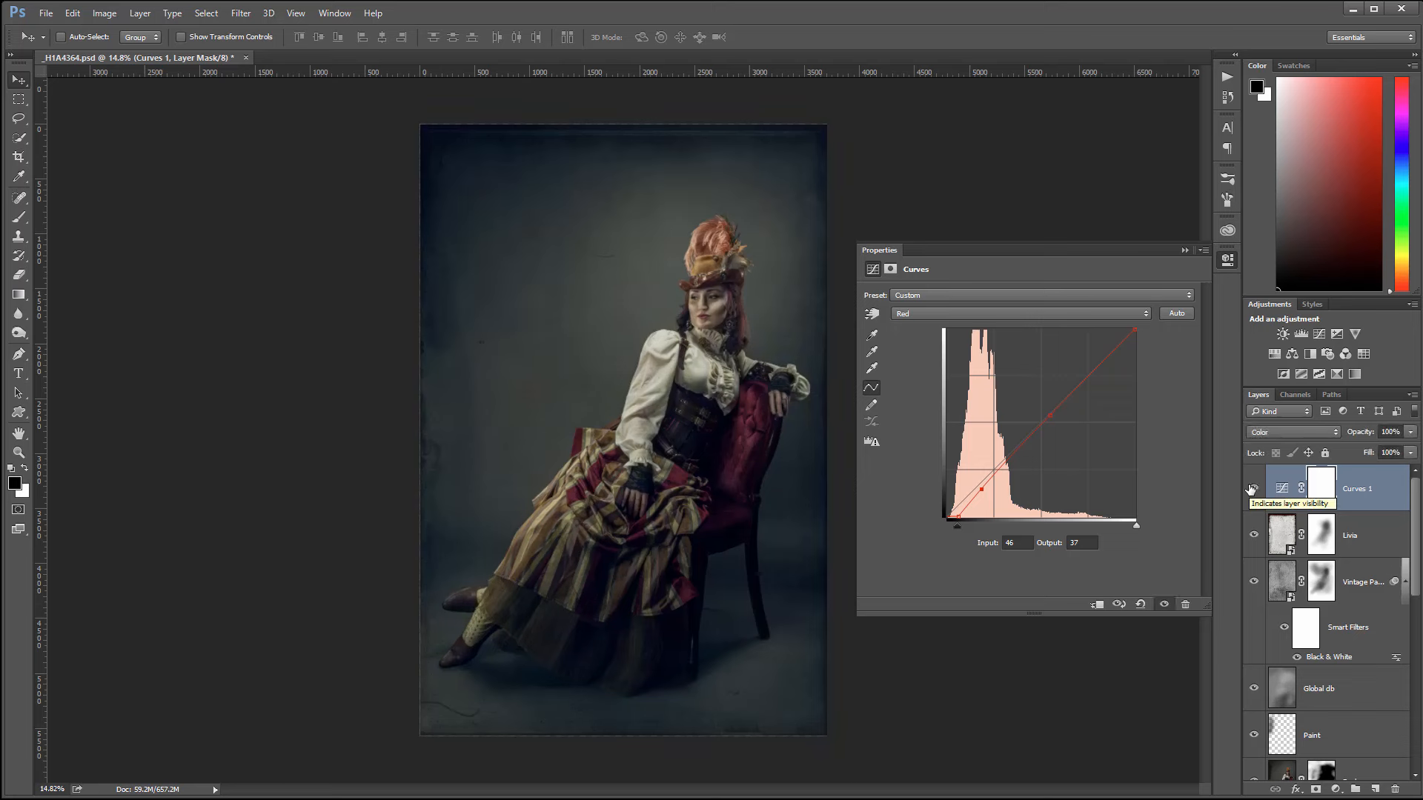
pyautogui.click(1253, 488)
pyautogui.click(1252, 489)
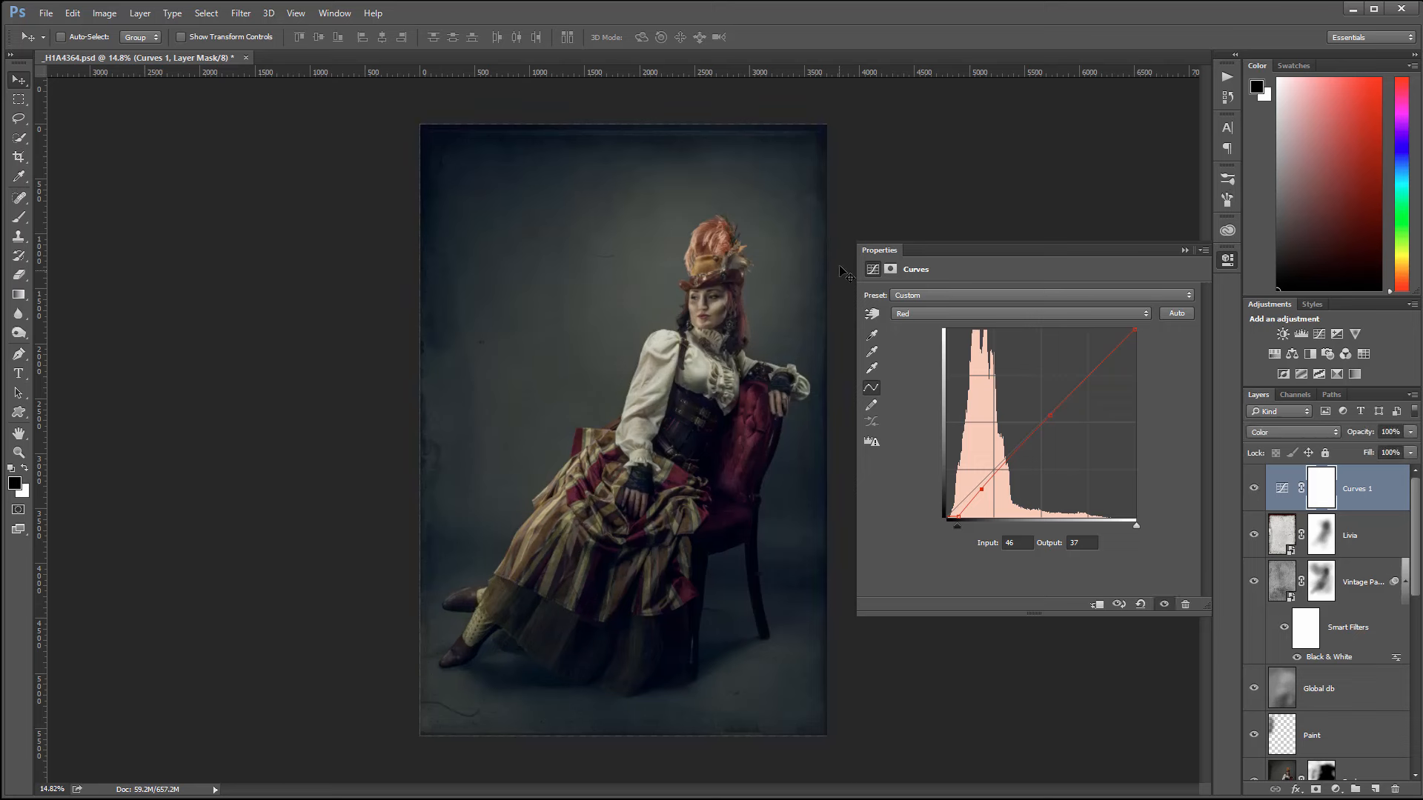
# Step: Anchor the green curve in the midtones and shadows and lift its black end to output 3
pyautogui.click(956, 313)
pyautogui.click(963, 340)
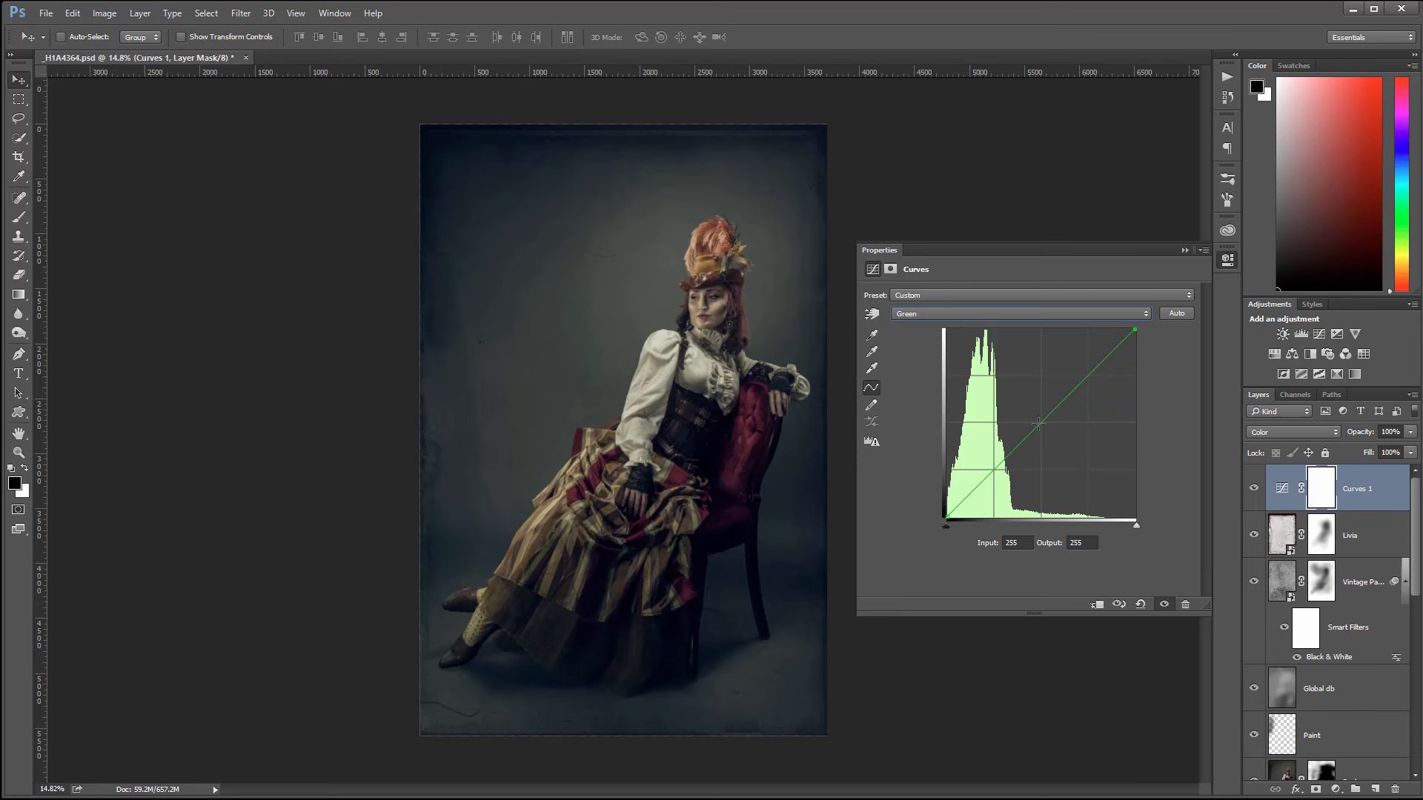
pyautogui.click(1040, 424)
pyautogui.moveTo(1041, 424); pyautogui.dragTo(1044, 421)
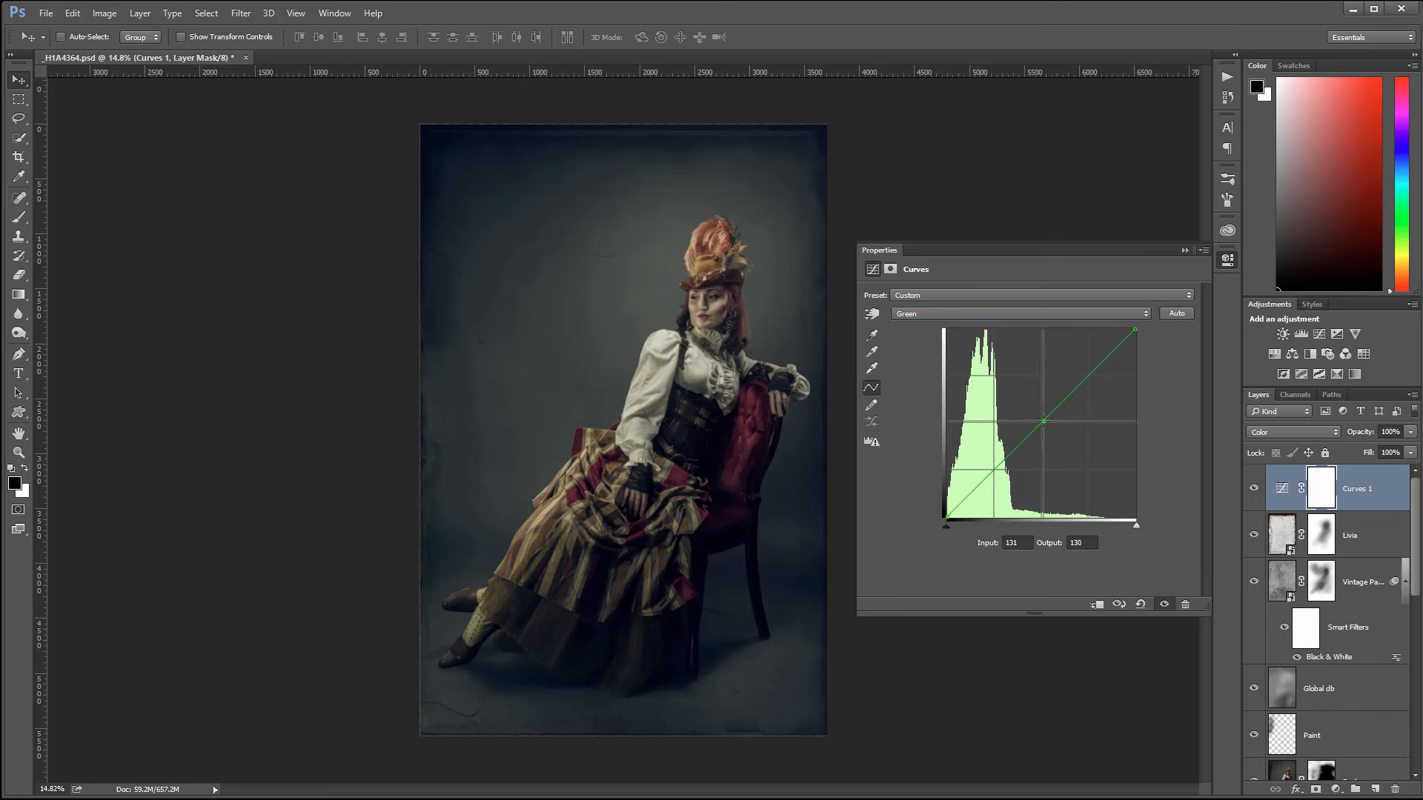
pyautogui.click(993, 471)
pyautogui.moveTo(946, 517); pyautogui.dragTo(907, 515)
# Step: Try the Luminosity blend mode on the Curves layer and return it to Color
pyautogui.click(1306, 433)
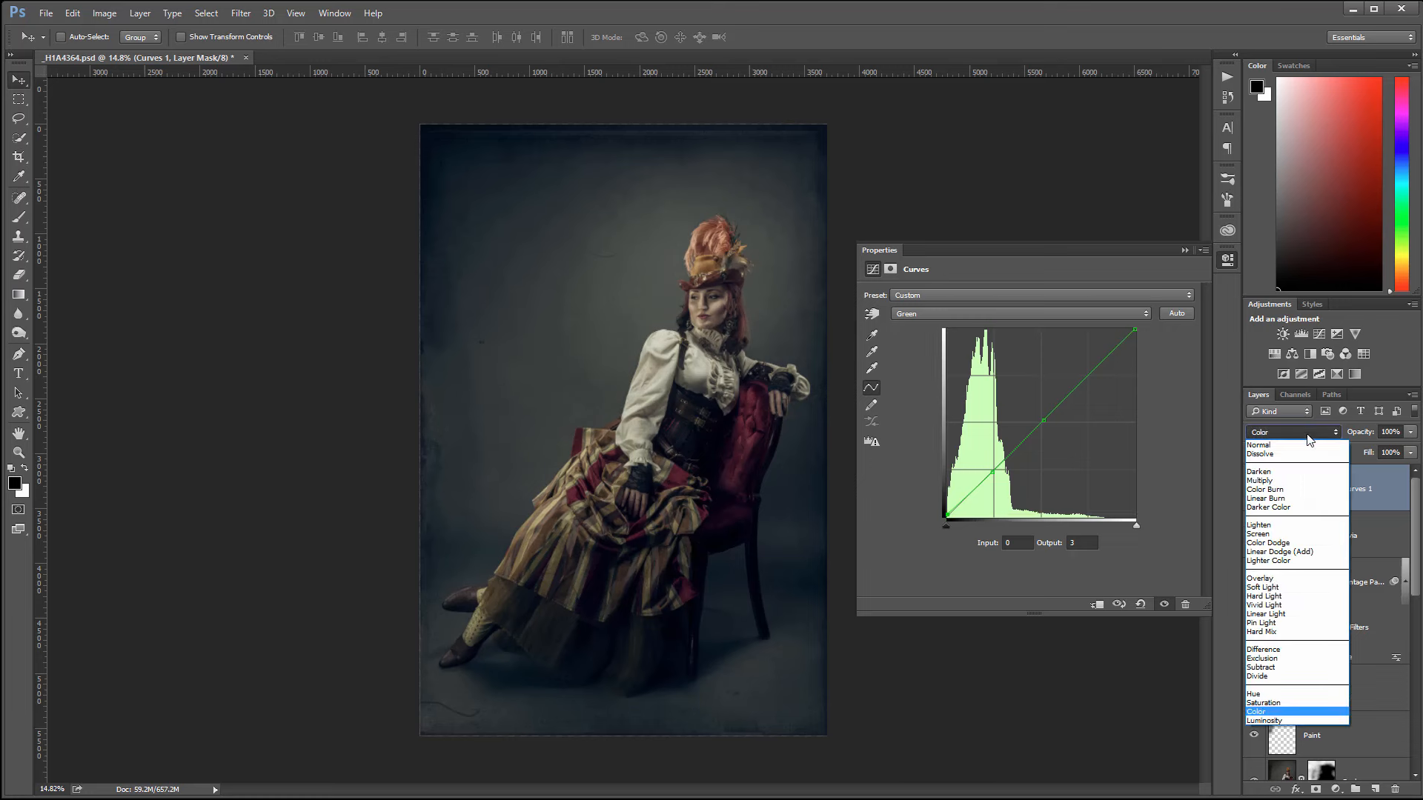
pyautogui.click(1263, 720)
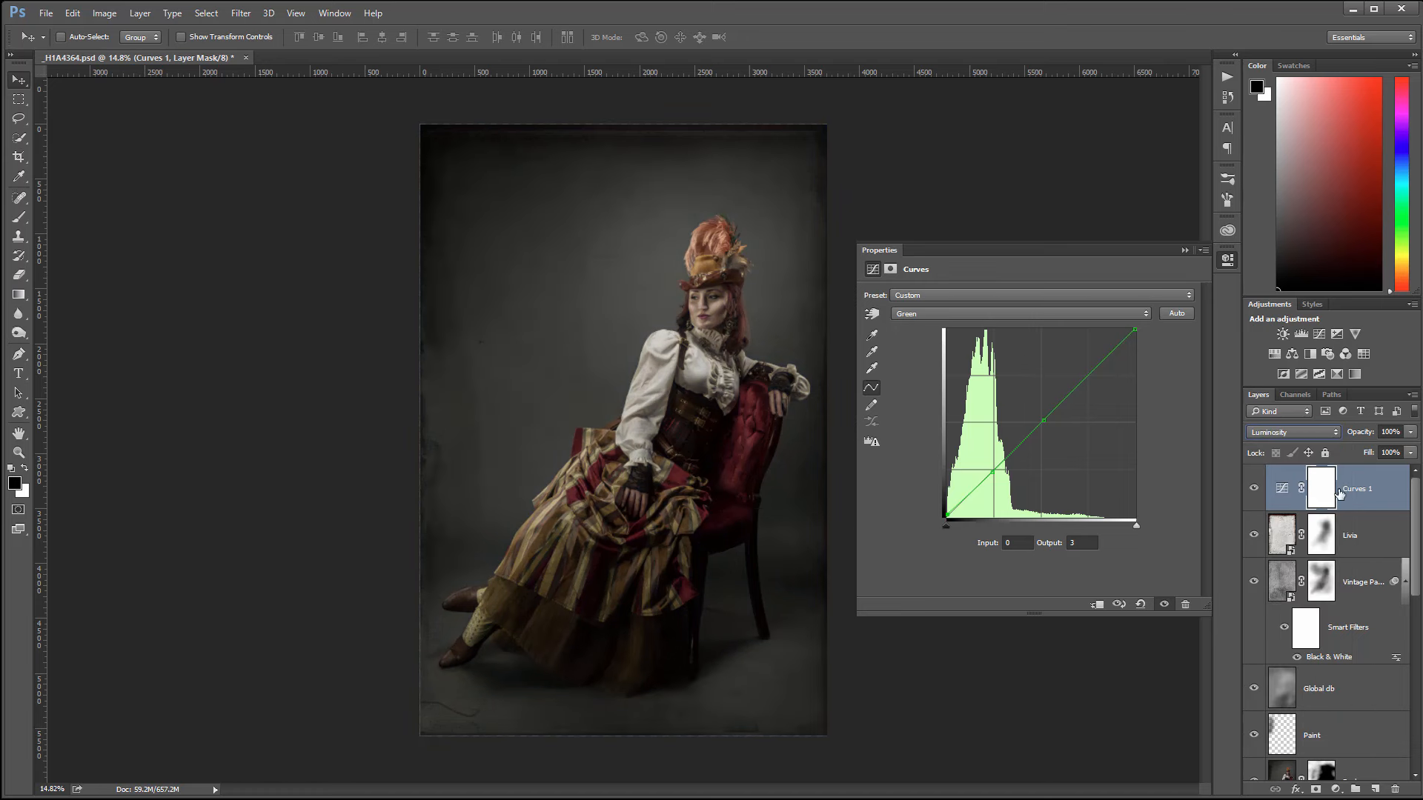
pyautogui.click(1319, 431)
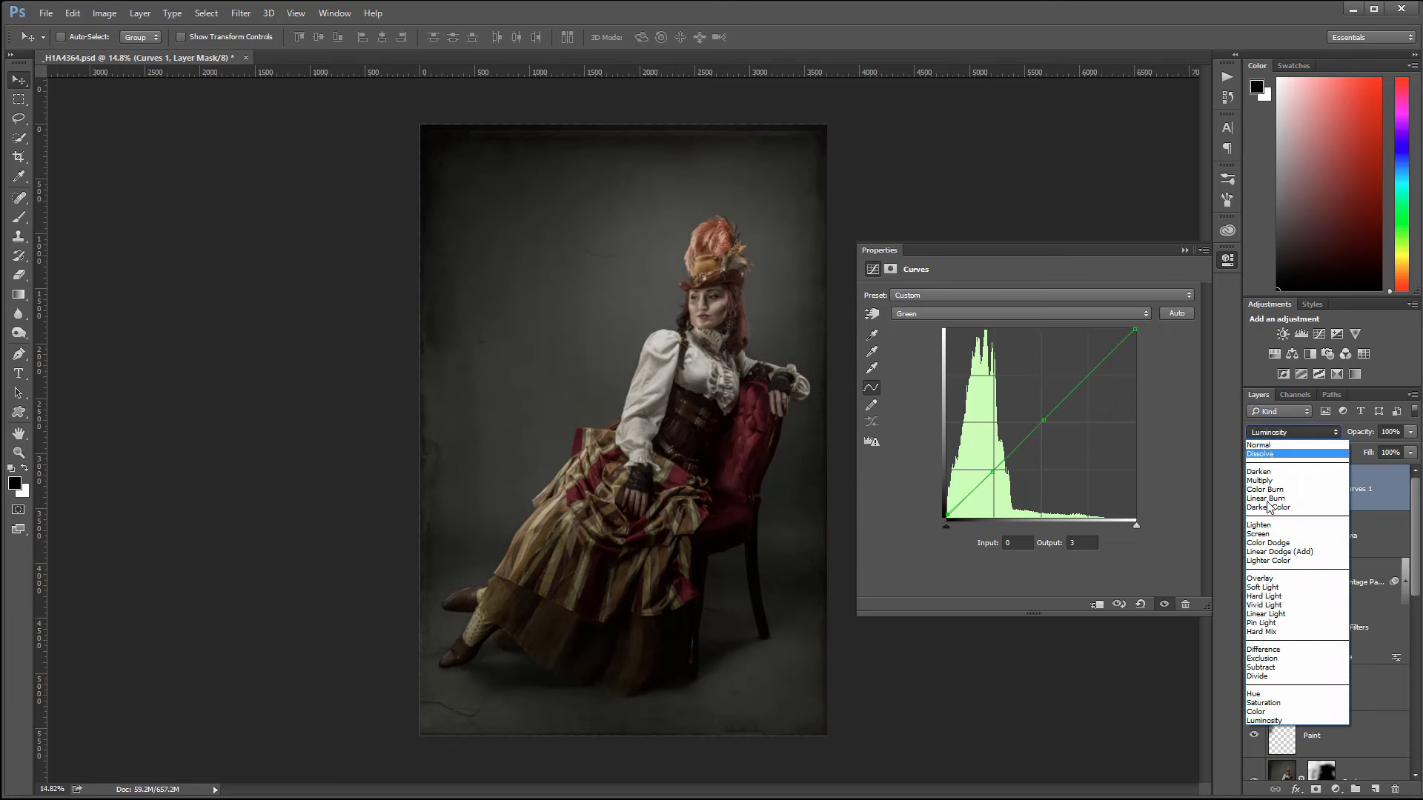
pyautogui.click(1257, 711)
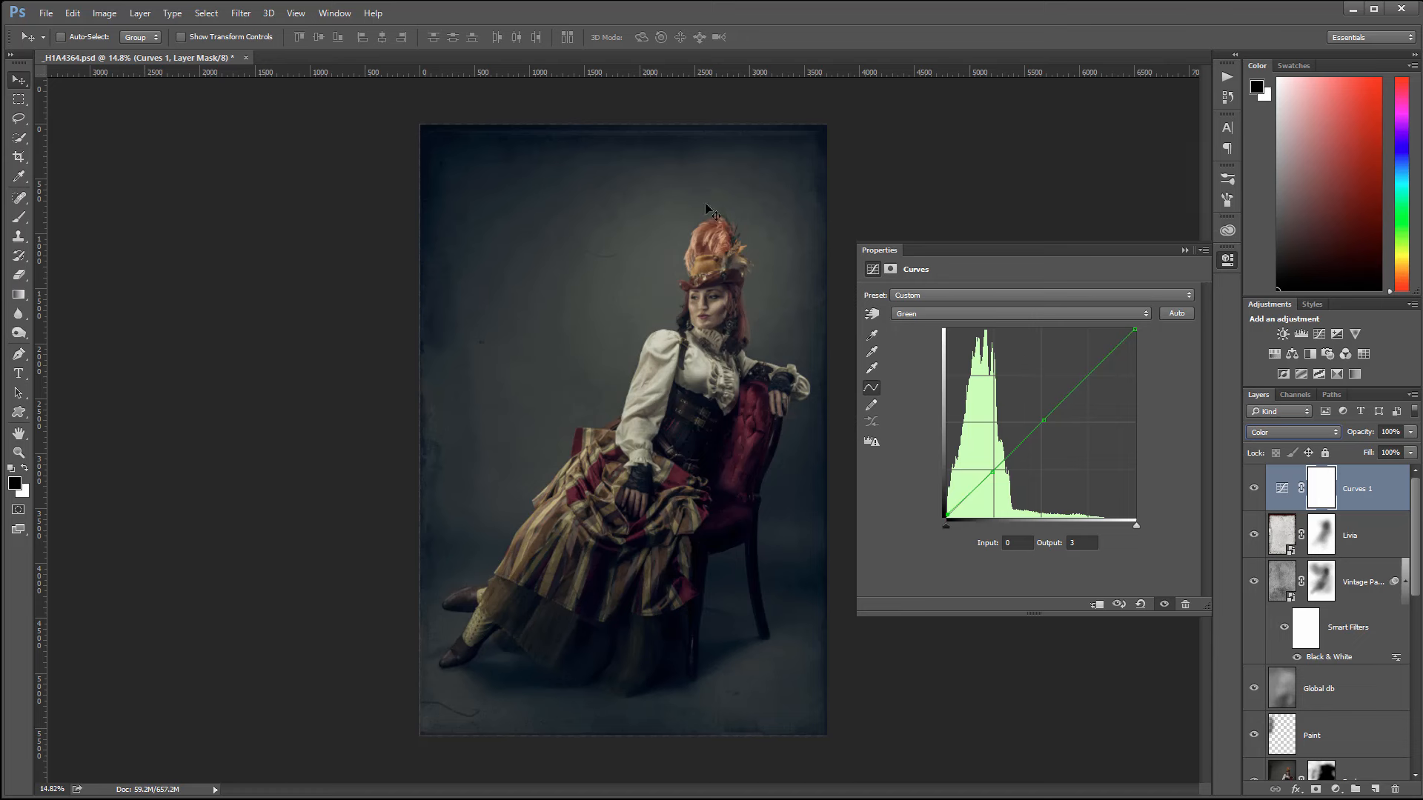
# Step: Stamp all visible layers into a new top layer and open it in the Filter Forge plug-in
pyautogui.click(1226, 260)
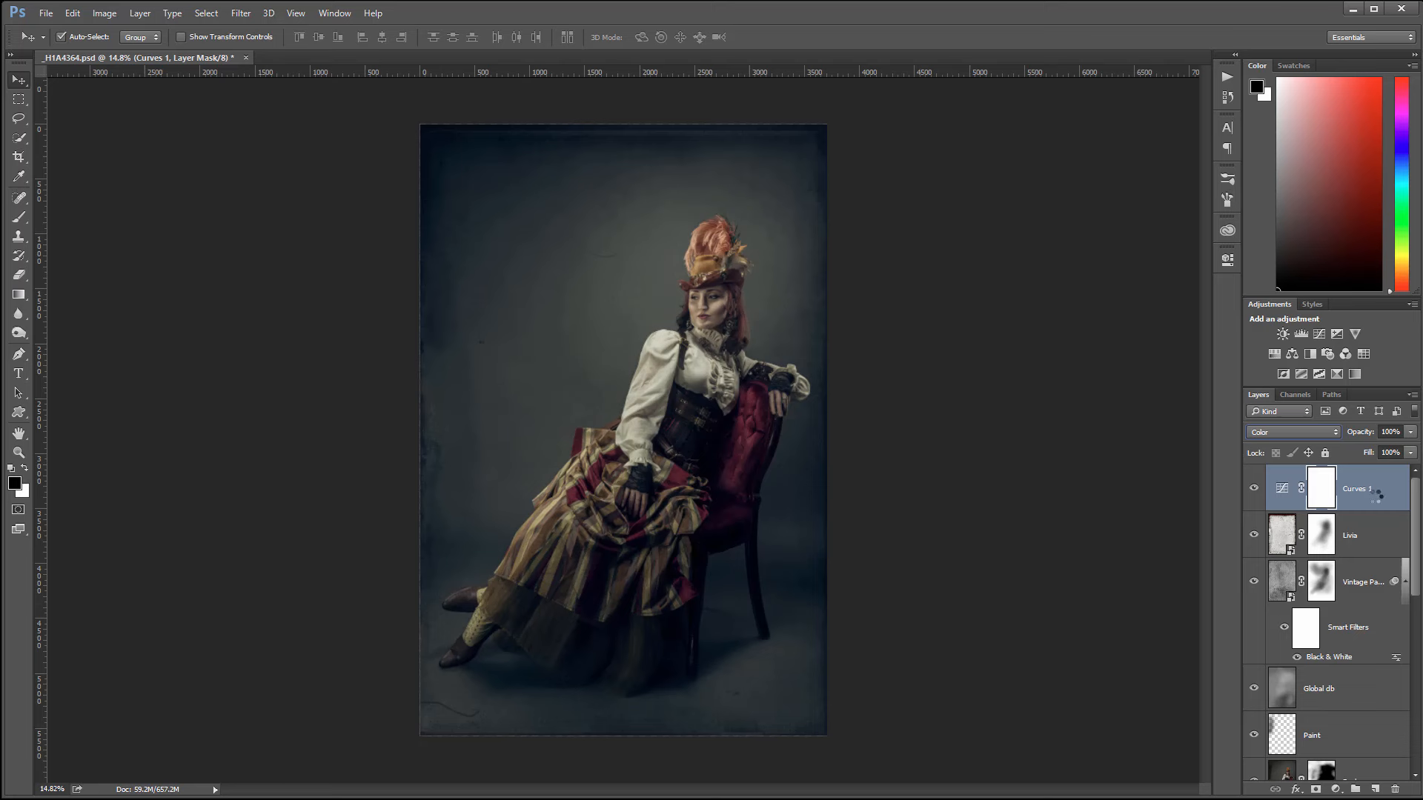
pyautogui.hotkey('ctrl', 'shift', 'alt', 'e')
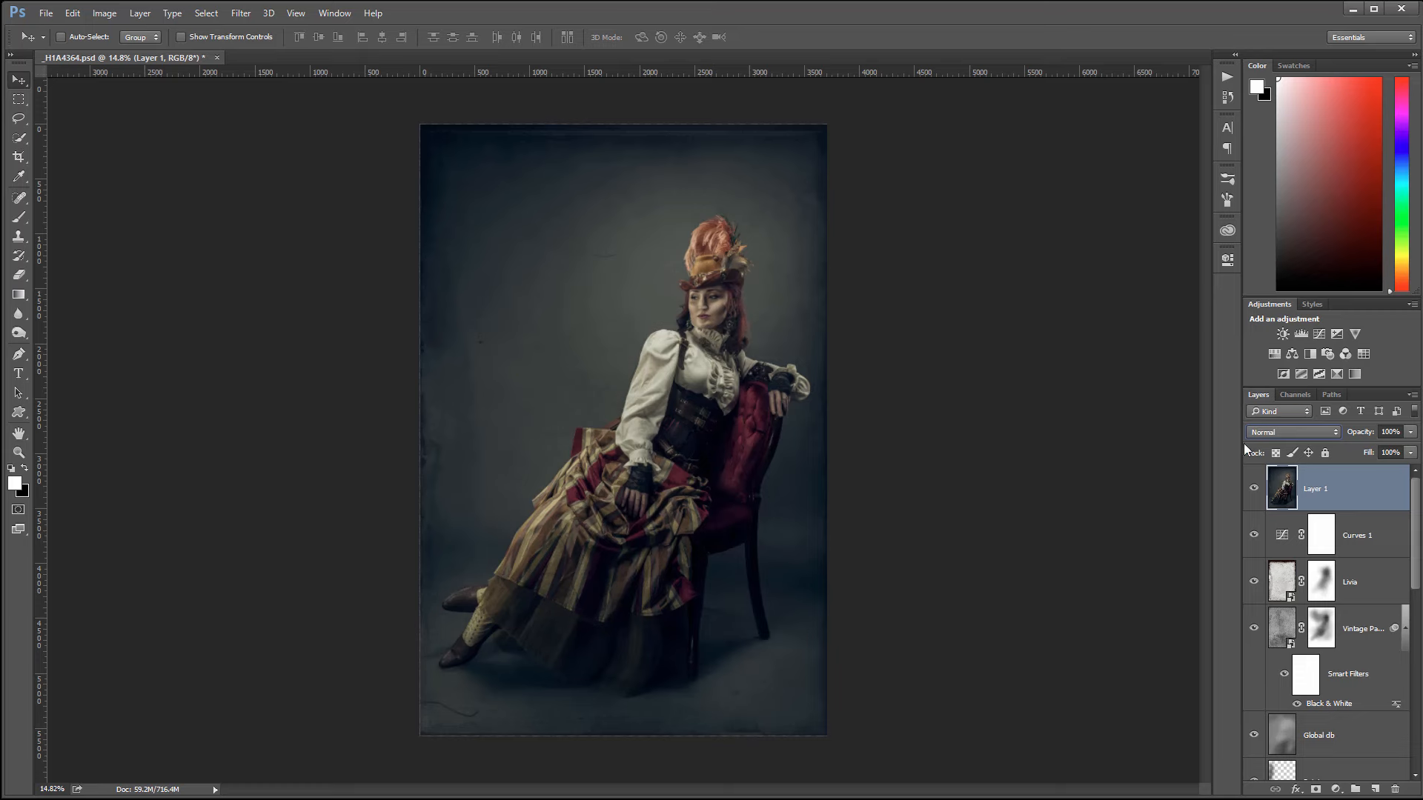
pyautogui.click(241, 13)
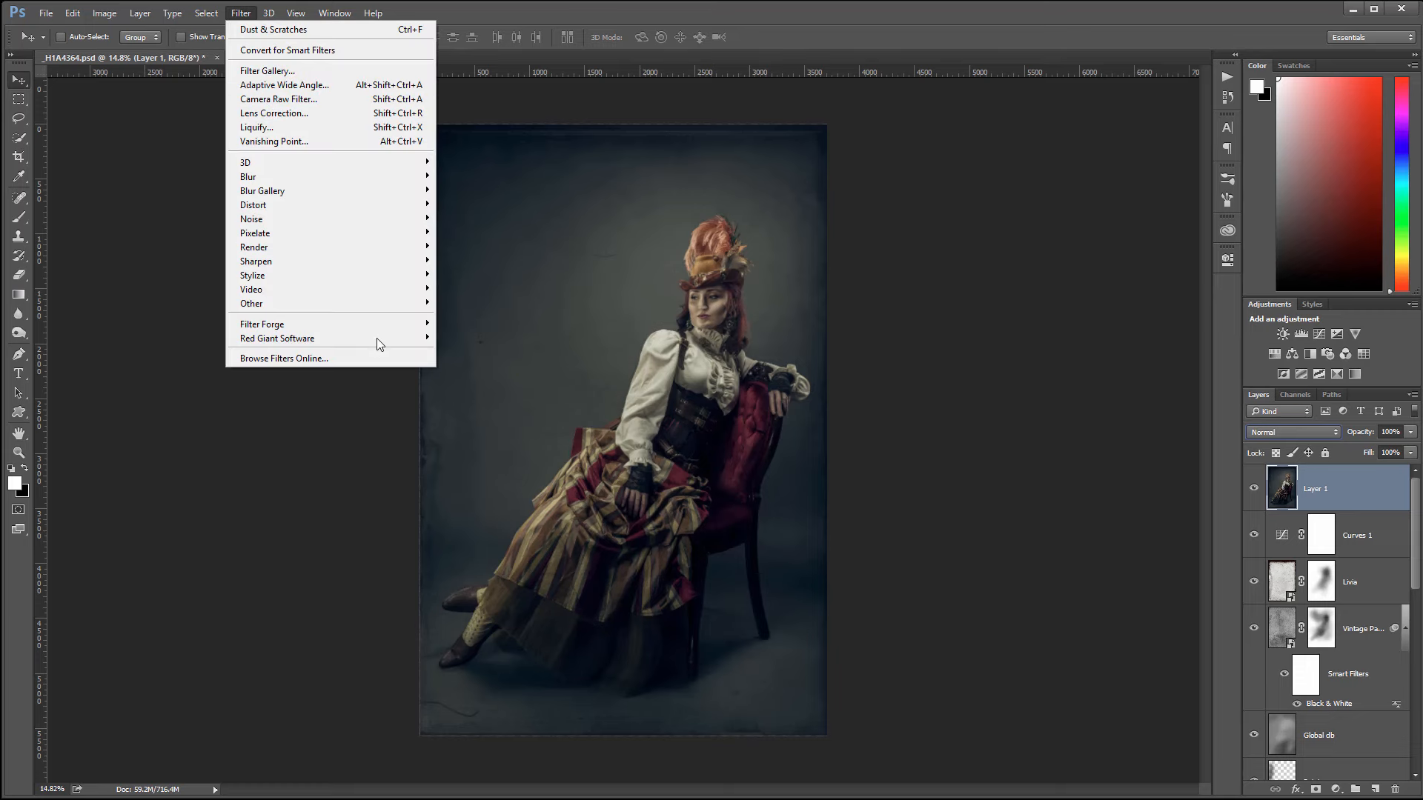
pyautogui.moveTo(378, 329)
pyautogui.click(183, 324)
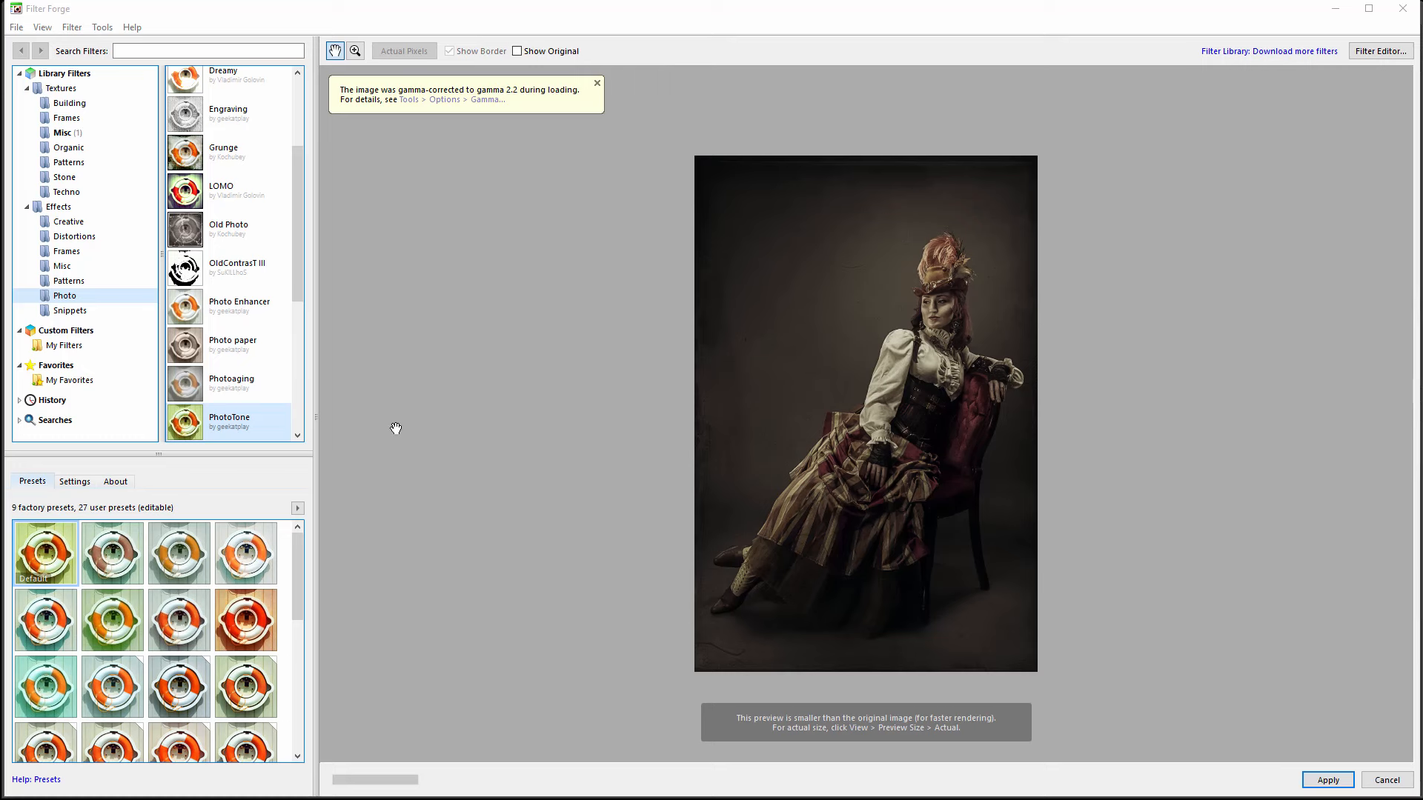
# Step: Preview the last user preset of the PhotoTone photo filter and switch to its Default preset
pyautogui.moveTo(294, 571); pyautogui.dragTo(314, 538)
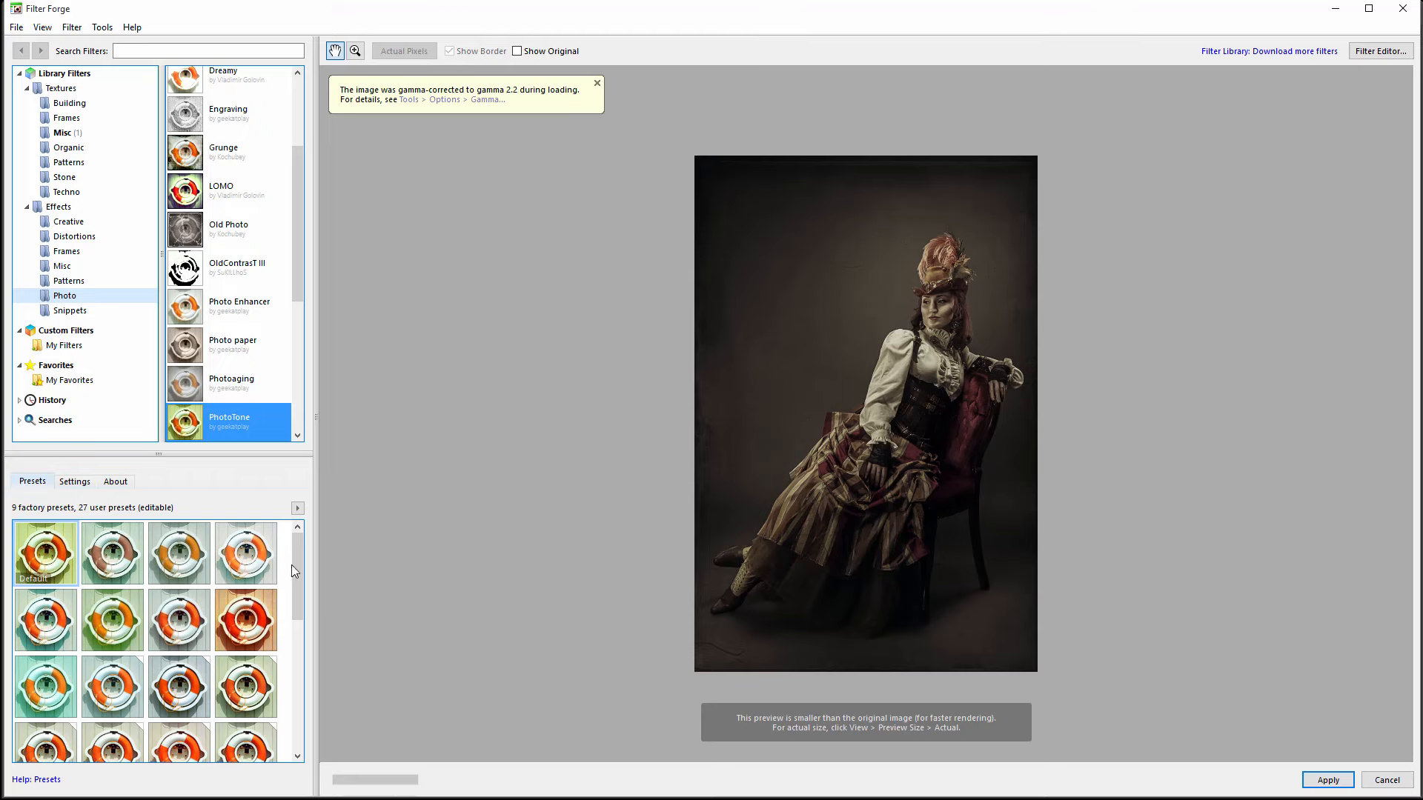
pyautogui.moveTo(292, 567); pyautogui.dragTo(316, 709)
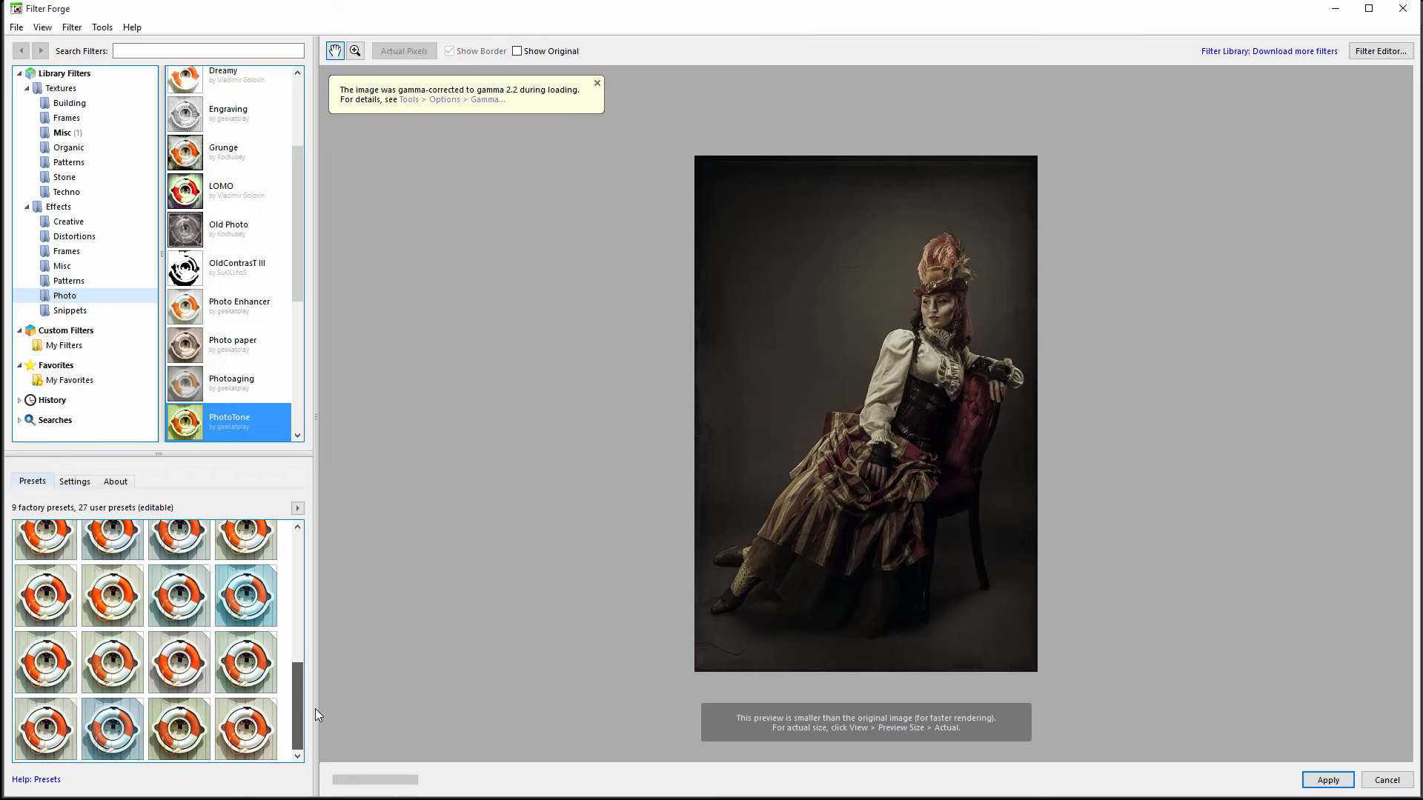
pyautogui.click(241, 732)
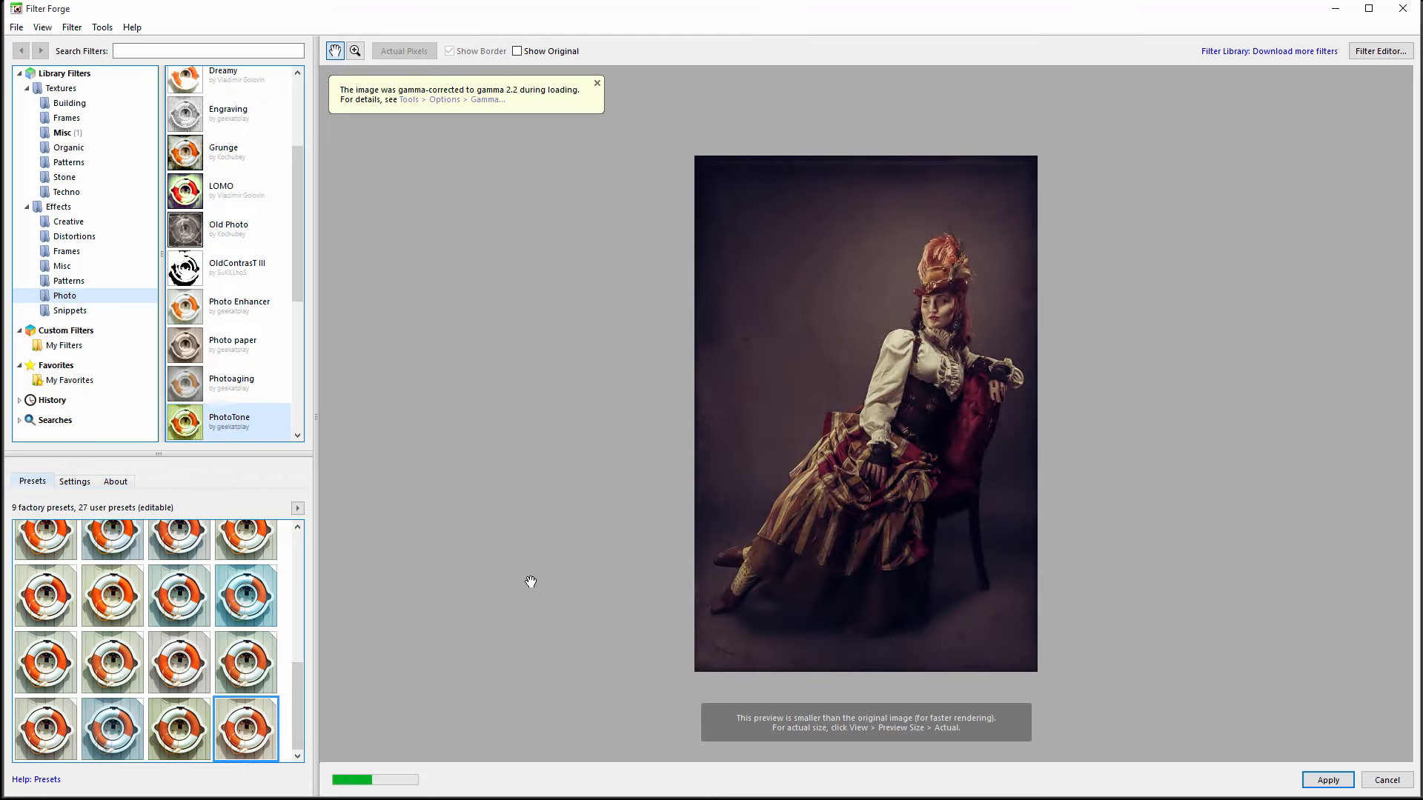
pyautogui.moveTo(295, 692); pyautogui.dragTo(306, 501)
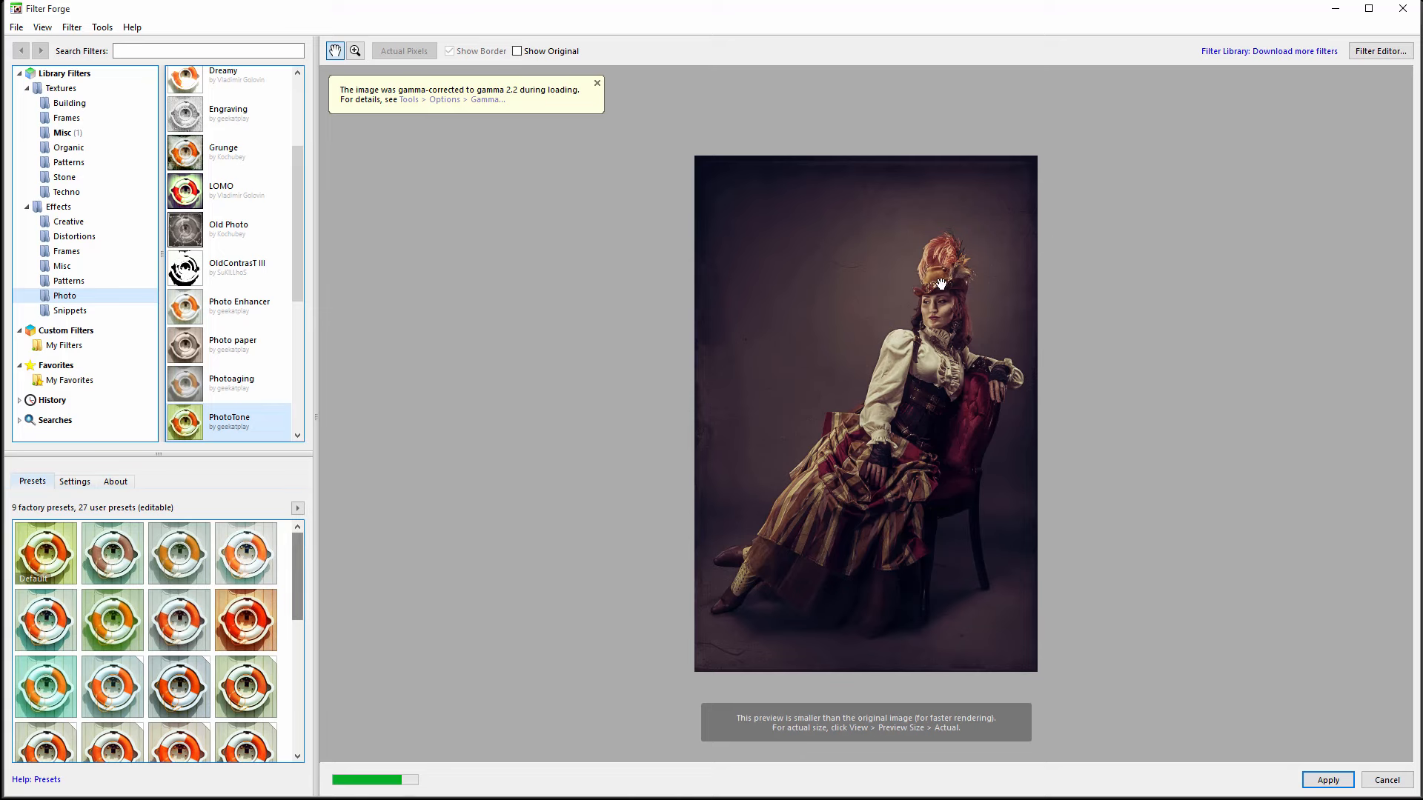
pyautogui.click(39, 557)
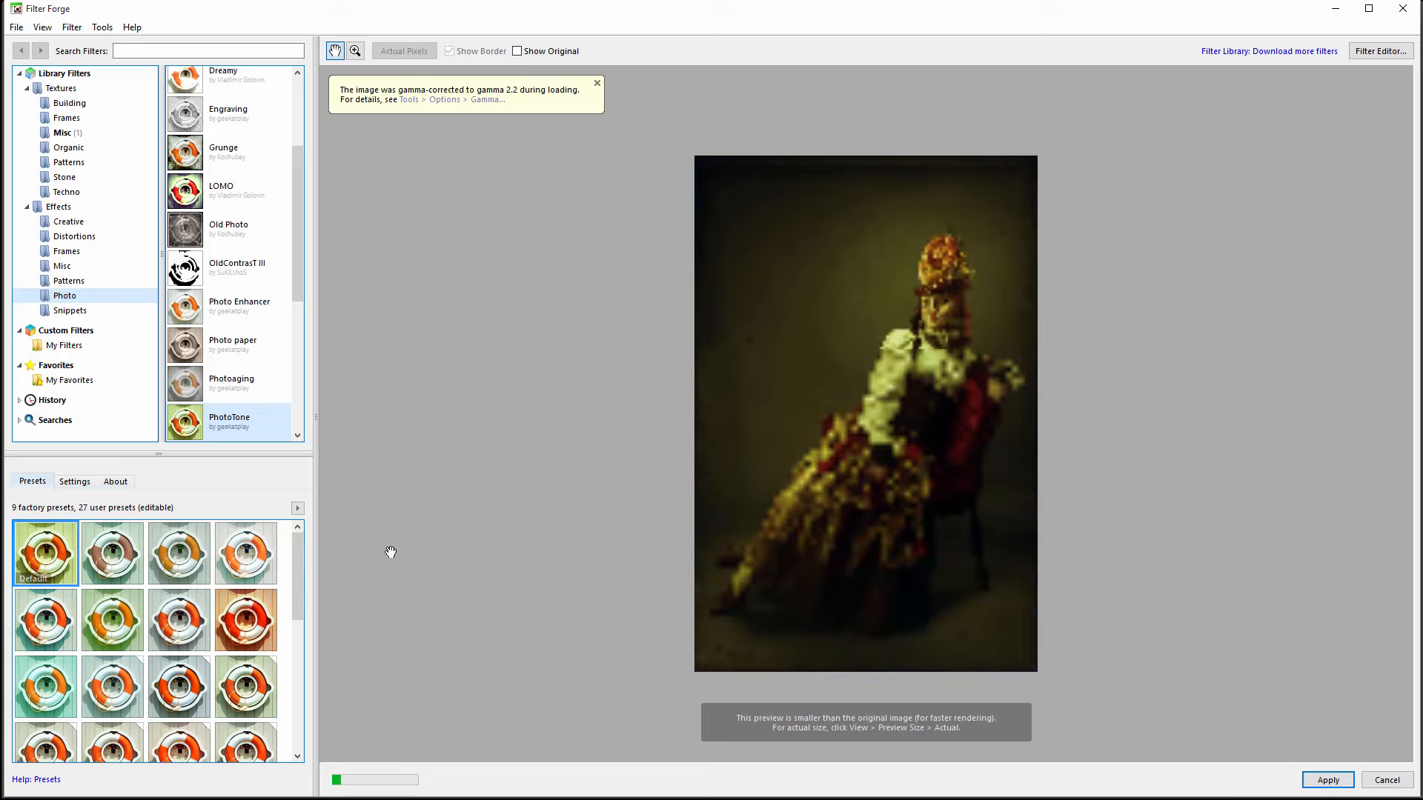
# Step: Try another PhotoTone user preset near the end of the list and settle on the last one
pyautogui.moveTo(295, 555); pyautogui.dragTo(313, 715)
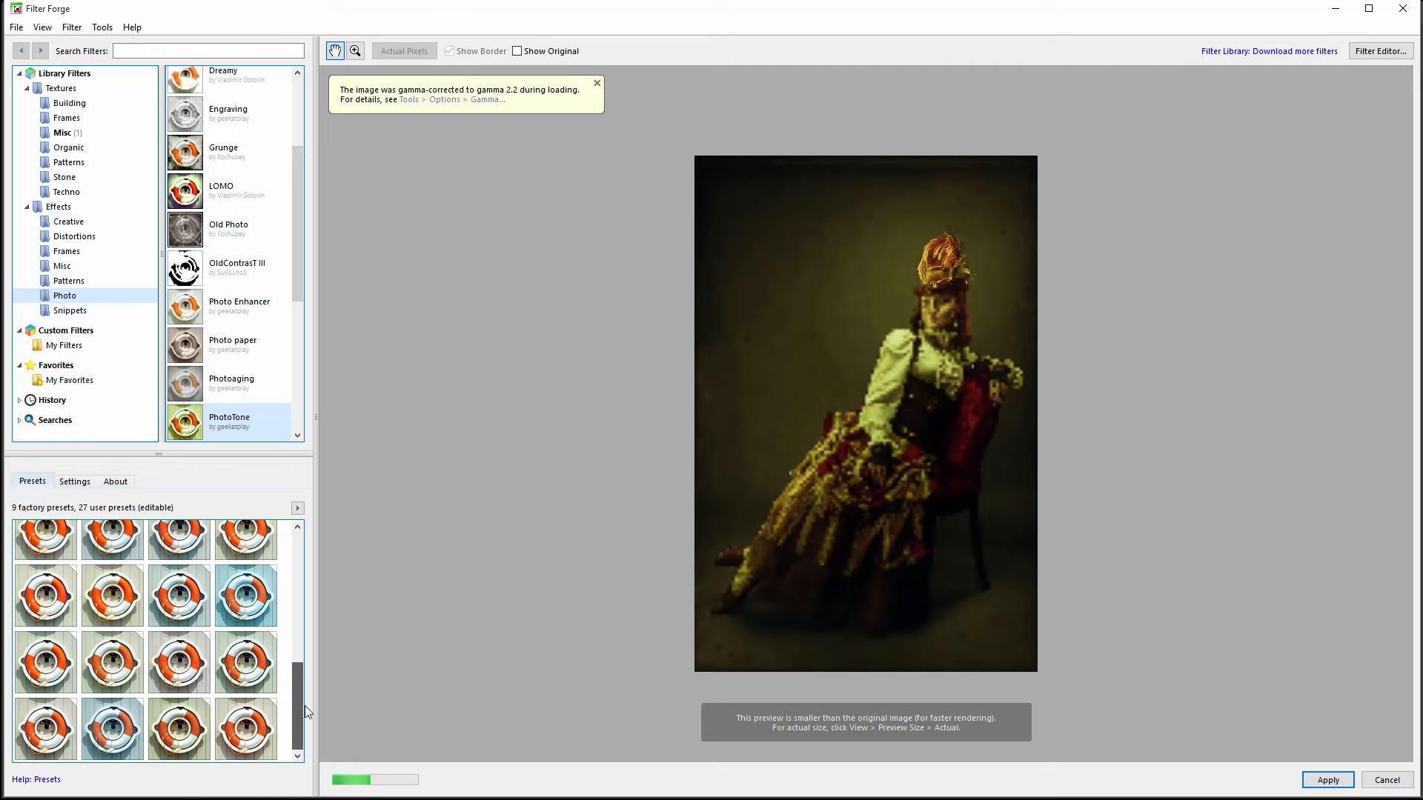
pyautogui.click(194, 708)
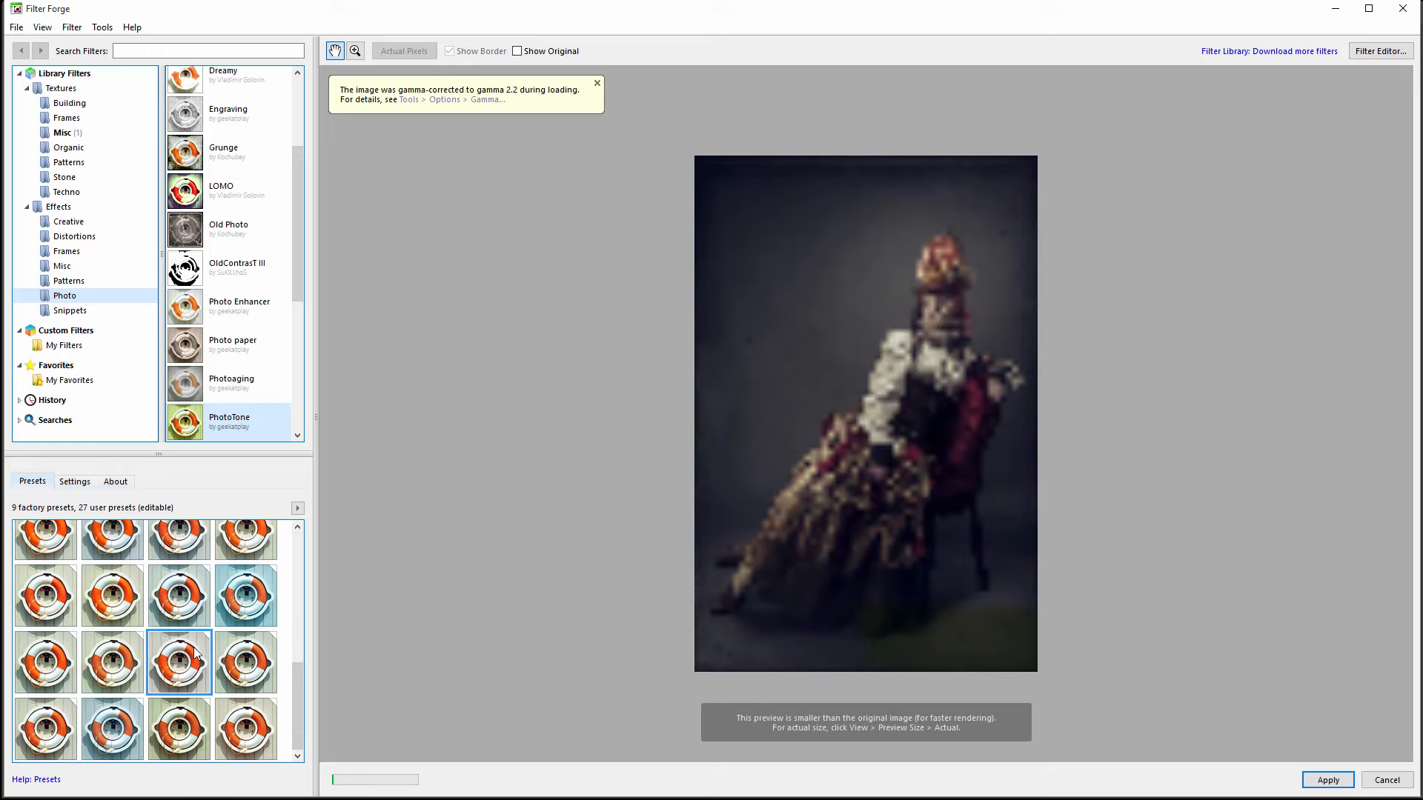
pyautogui.click(256, 727)
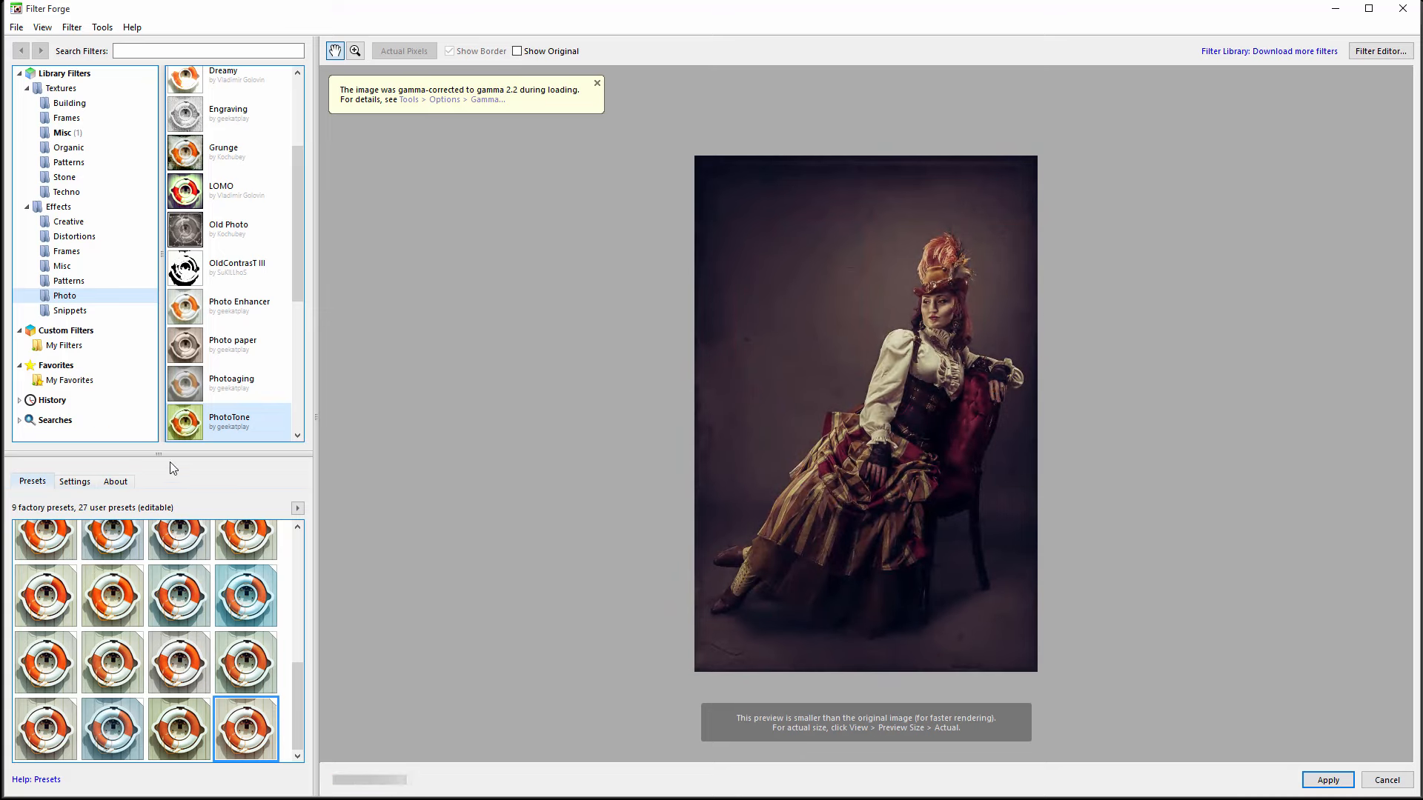
# Step: Set the PhotoTone Saturation to 45, W Cycle to 80 and B Cycle to 34, fine-tune the color balance and apply the filter
pyautogui.click(74, 481)
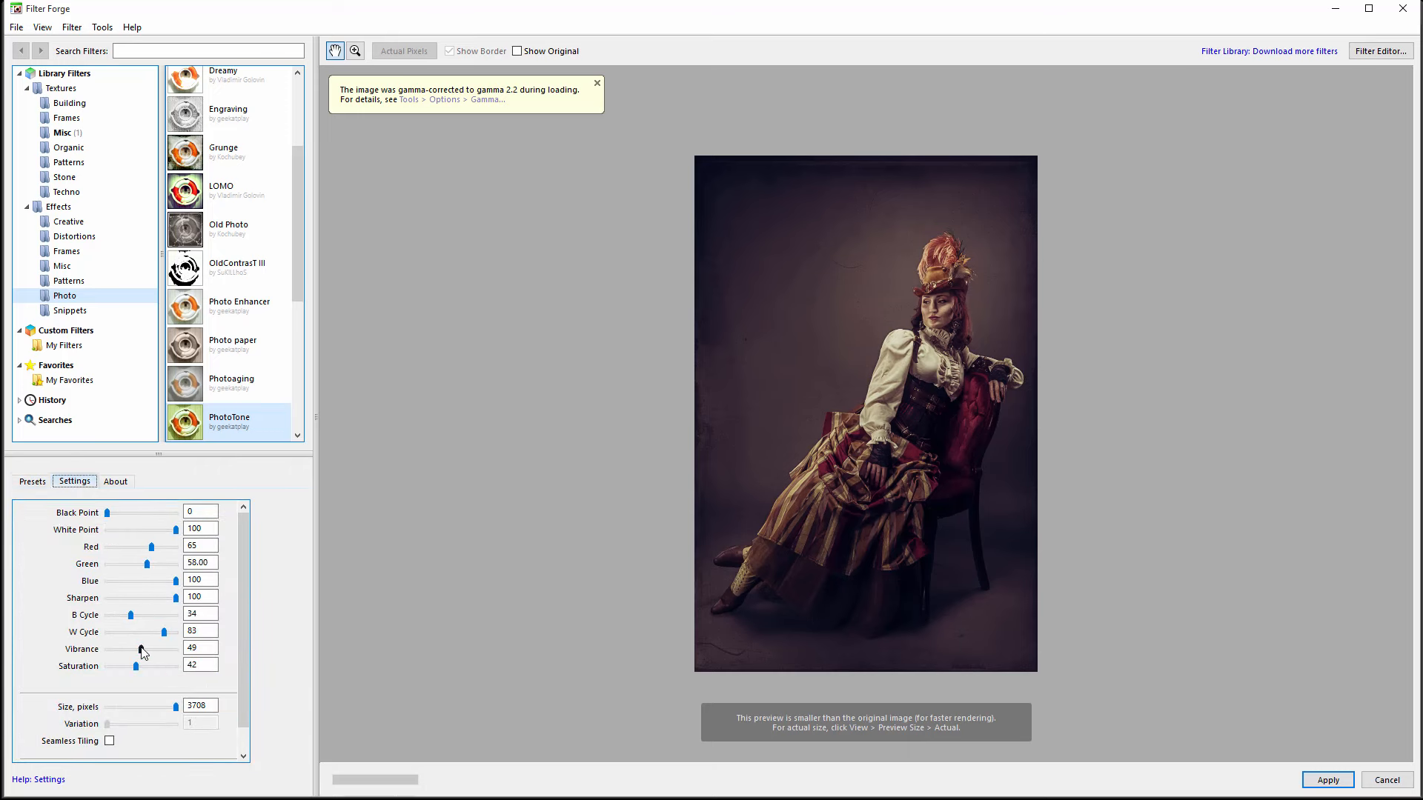
pyautogui.moveTo(136, 667); pyautogui.dragTo(138, 669)
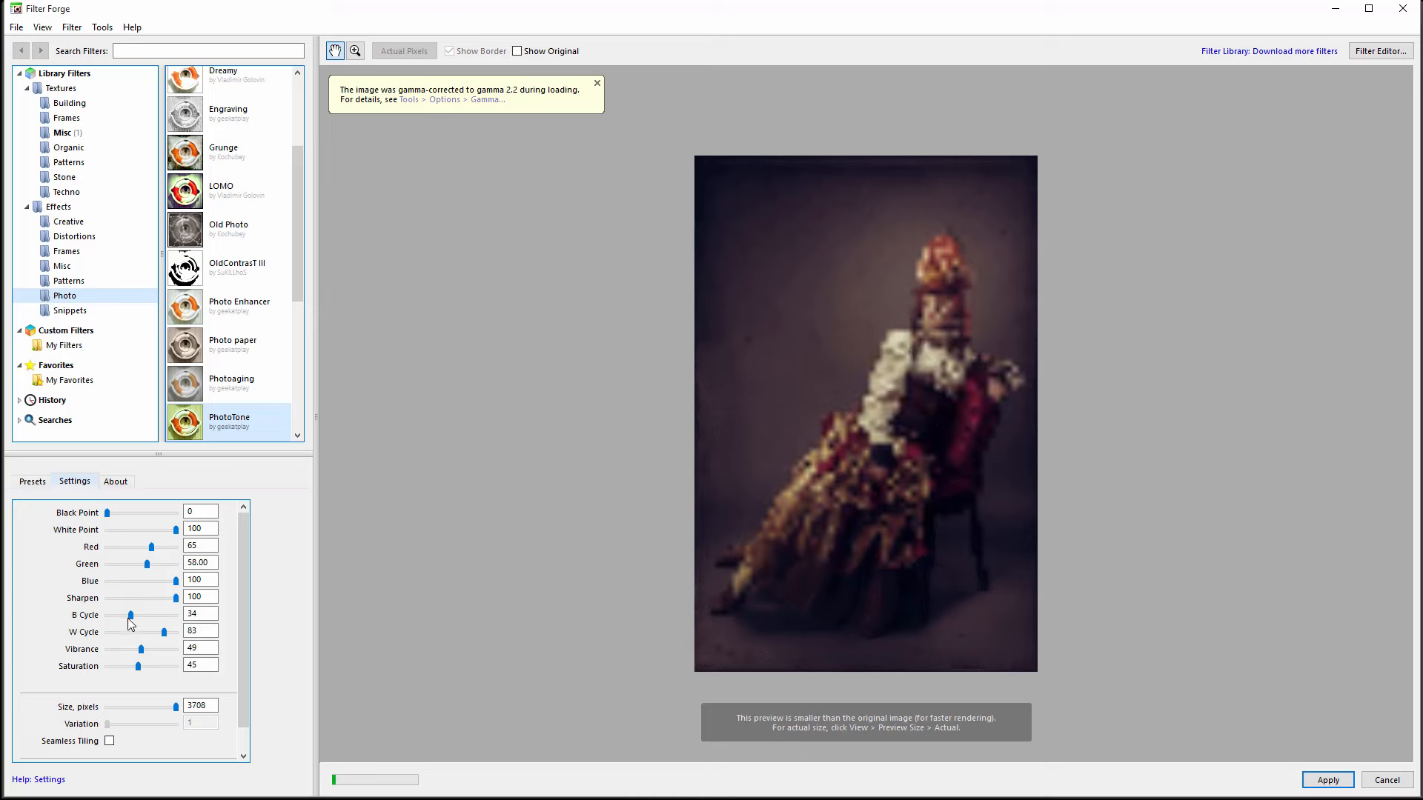
pyautogui.moveTo(131, 618); pyautogui.dragTo(126, 618)
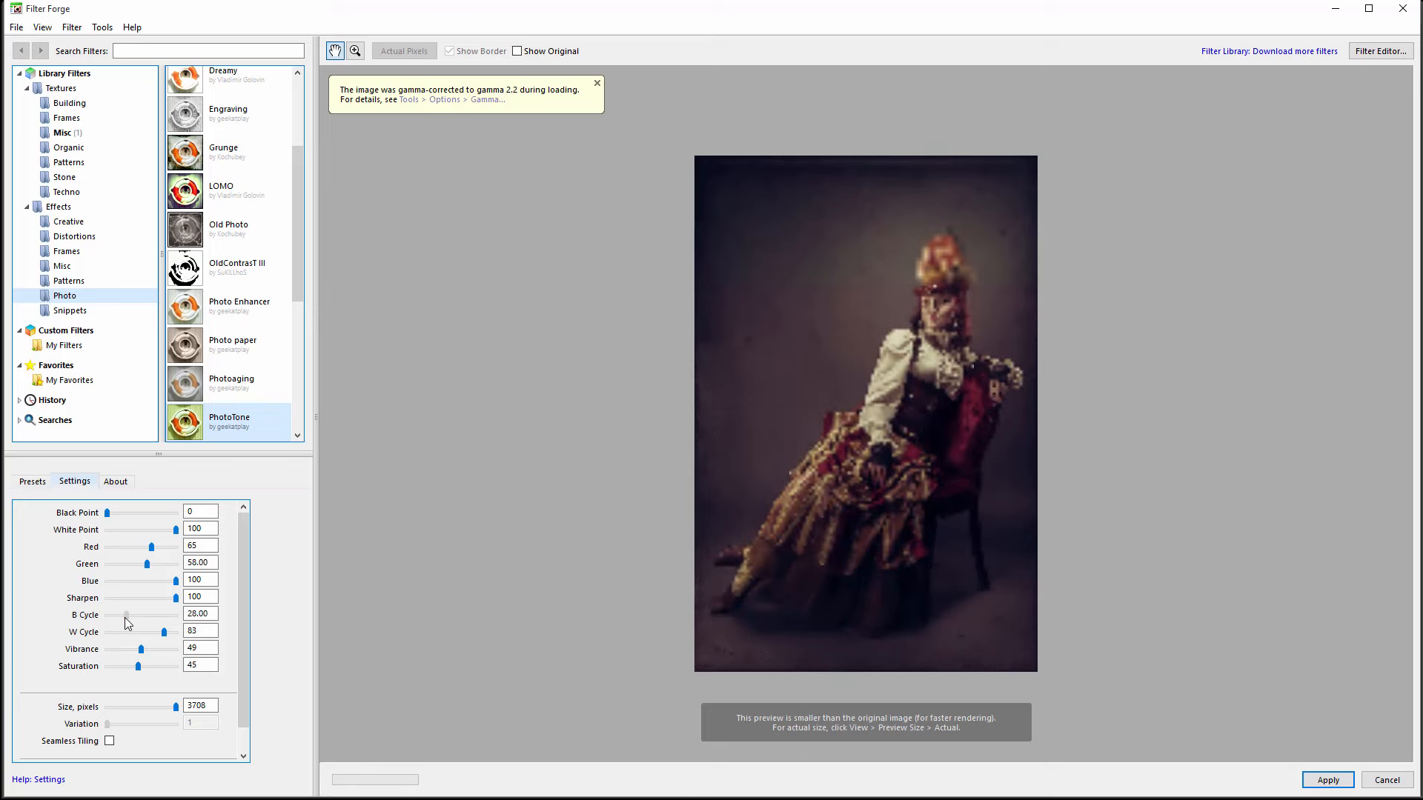
pyautogui.click(161, 634)
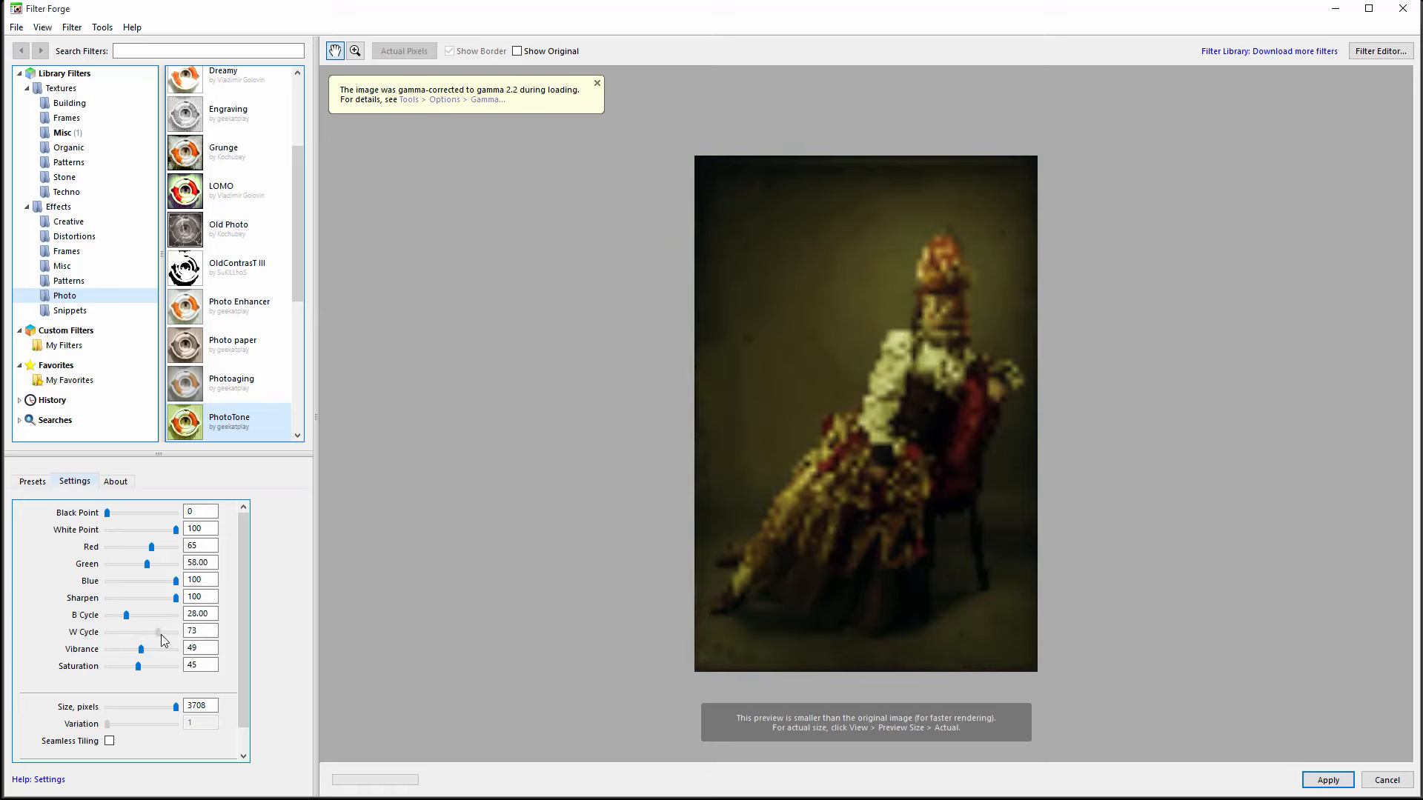
pyautogui.moveTo(164, 640)
pyautogui.mouseDown()
pyautogui.moveTo(112, 633)
pyautogui.moveTo(192, 639)
pyautogui.moveTo(161, 637)
pyautogui.mouseUp()
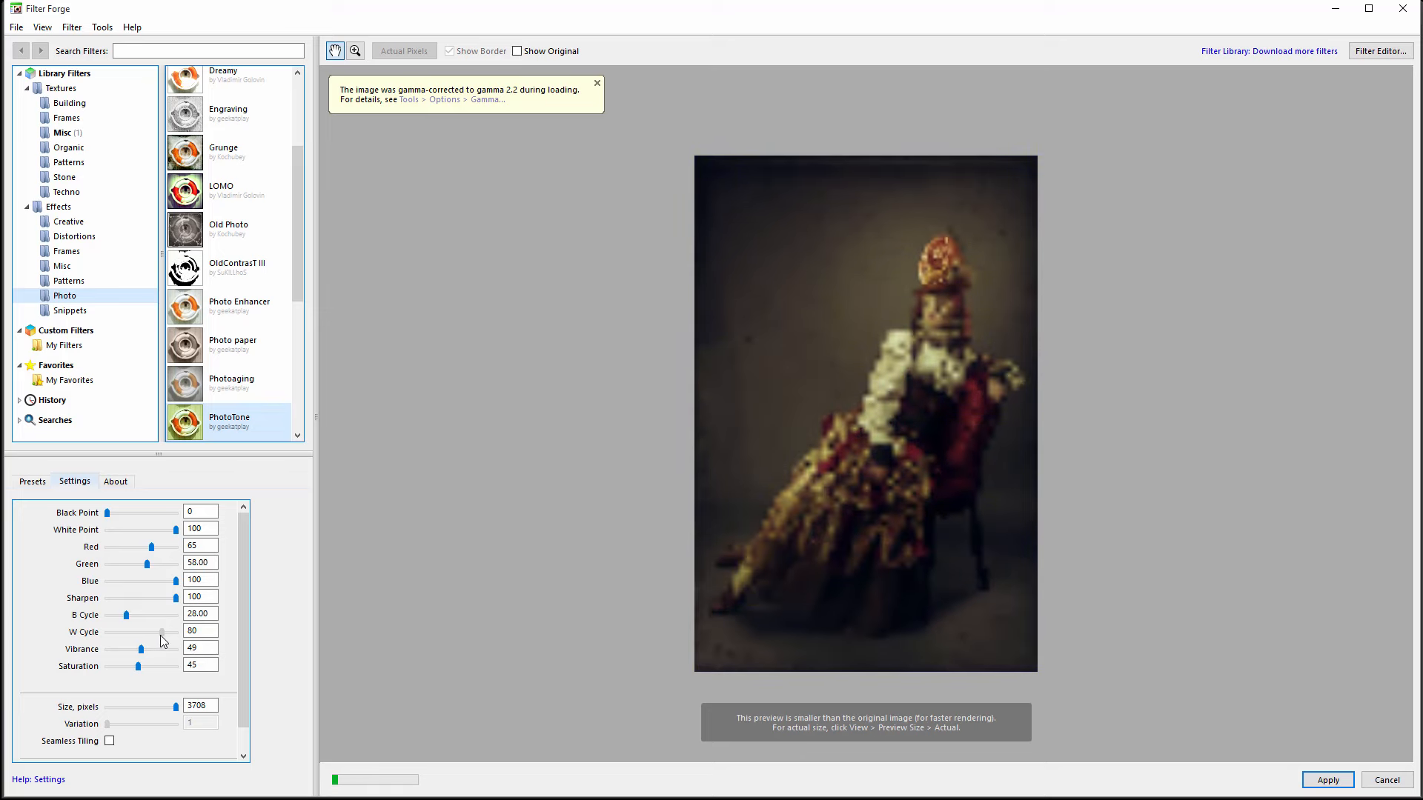
pyautogui.moveTo(123, 615); pyautogui.dragTo(128, 616)
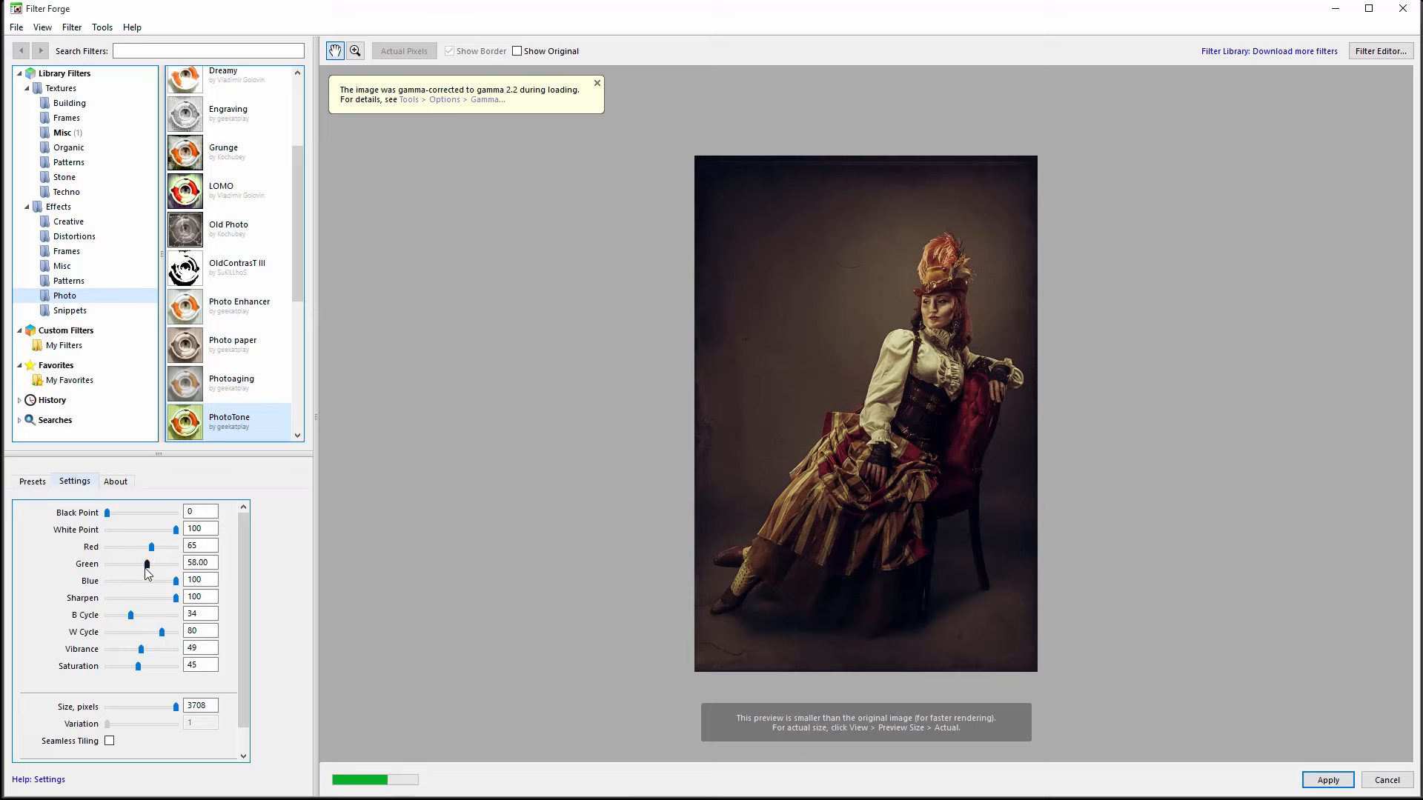
pyautogui.moveTo(151, 547)
pyautogui.mouseDown()
pyautogui.moveTo(125, 564)
pyautogui.moveTo(145, 566)
pyautogui.mouseUp()
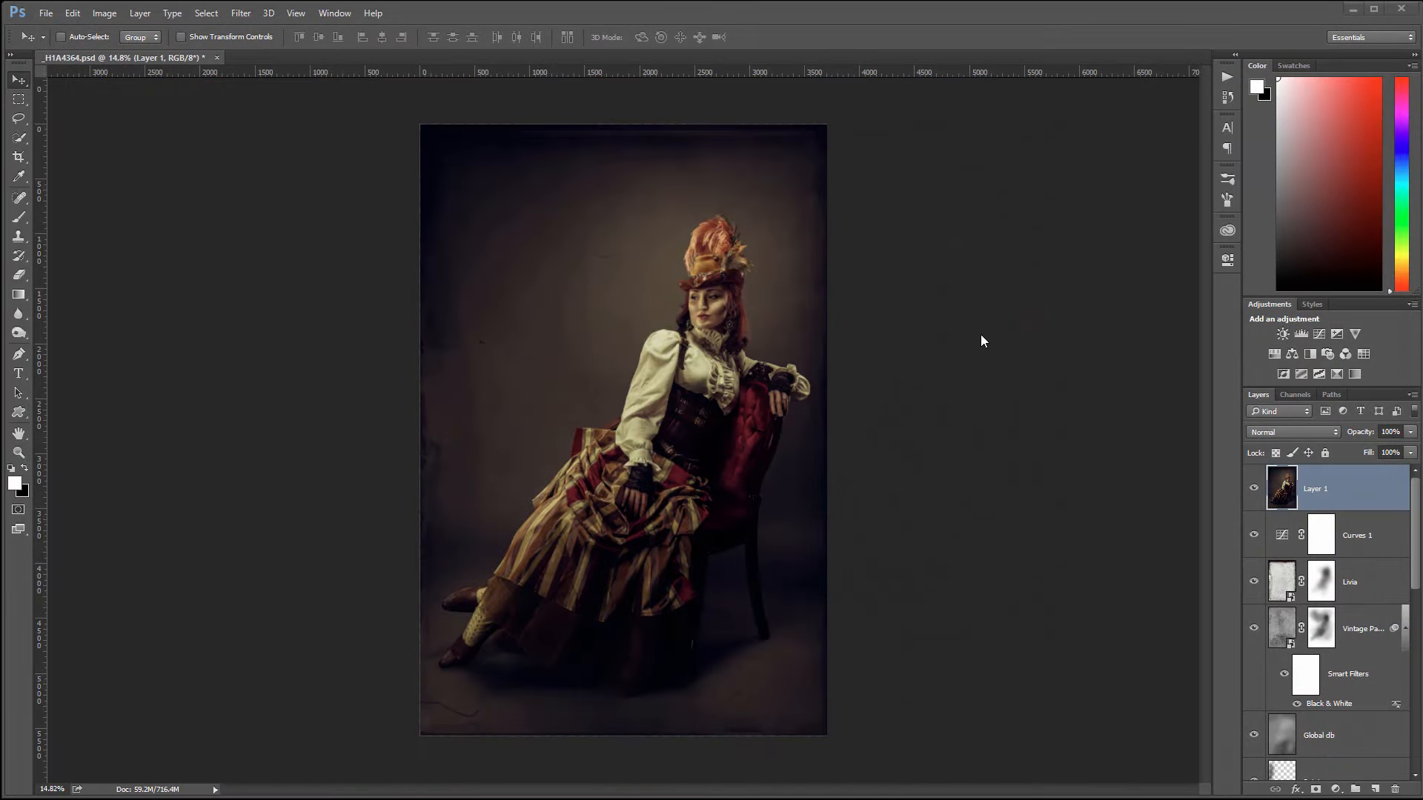
# Step: Compare the image with and without the filtered layer and reduce the layer's fill to 46%
pyautogui.click(1254, 488)
pyautogui.click(1254, 489)
pyautogui.click(1410, 452)
pyautogui.moveTo(1411, 468); pyautogui.dragTo(1331, 467)
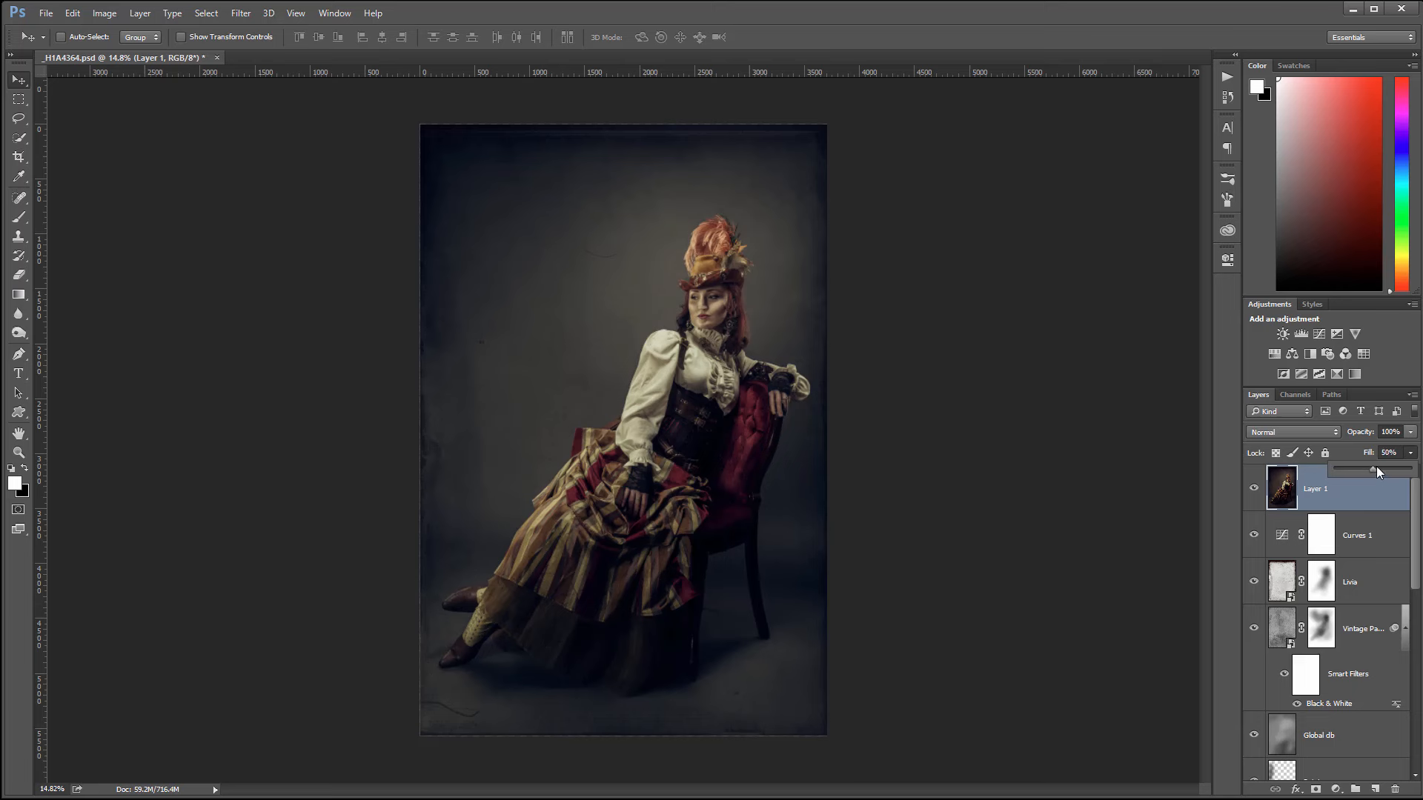
# Step: Add a layer mask to the filtered layer and softly paint black over the upper background with a 10% opacity brush
pyautogui.click(1316, 789)
pyautogui.press('x')
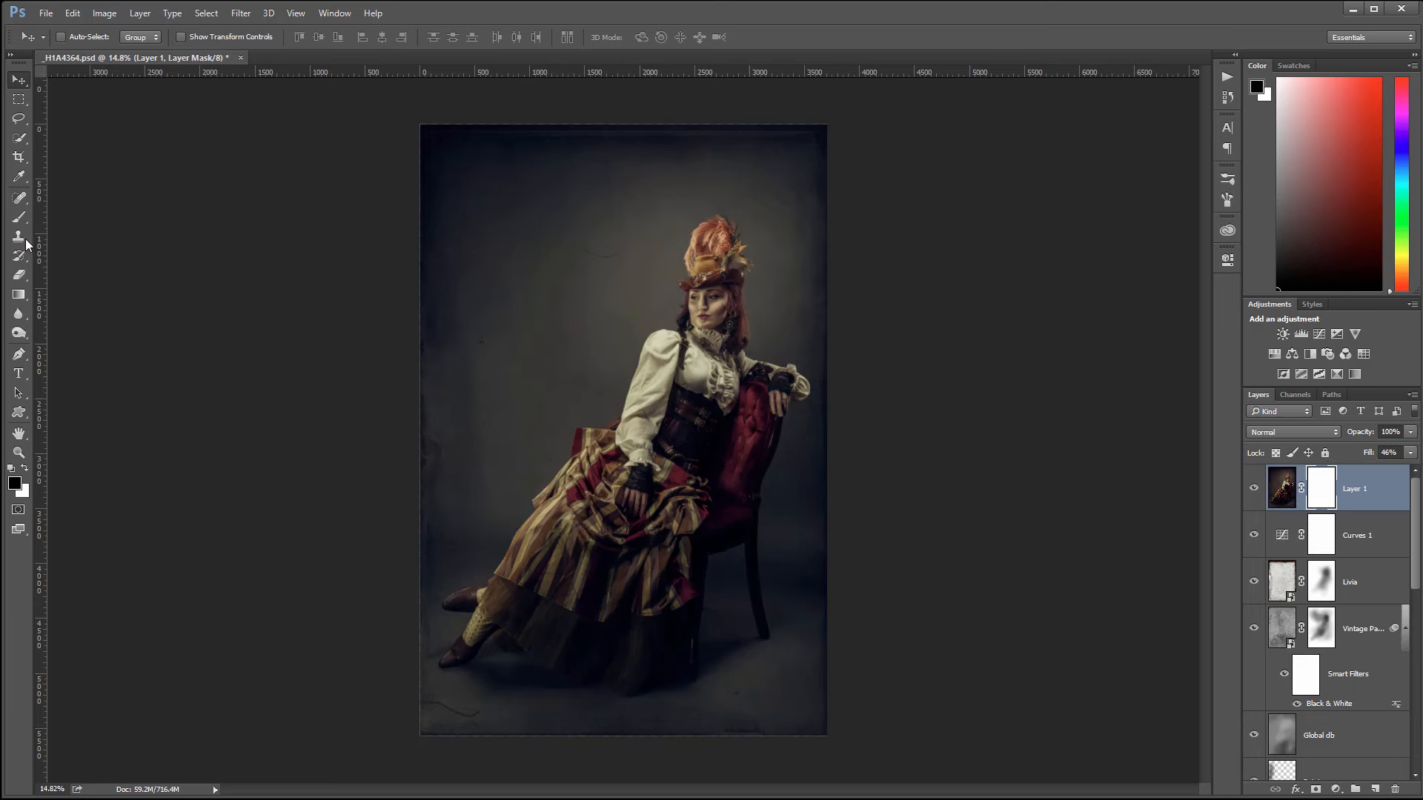
pyautogui.click(19, 216)
pyautogui.moveTo(519, 164)
pyautogui.mouseDown()
pyautogui.moveTo(591, 149)
pyautogui.moveTo(629, 175)
pyautogui.moveTo(521, 226)
pyautogui.moveTo(696, 162)
pyautogui.moveTo(624, 263)
pyautogui.moveTo(610, 237)
pyautogui.mouseUp()
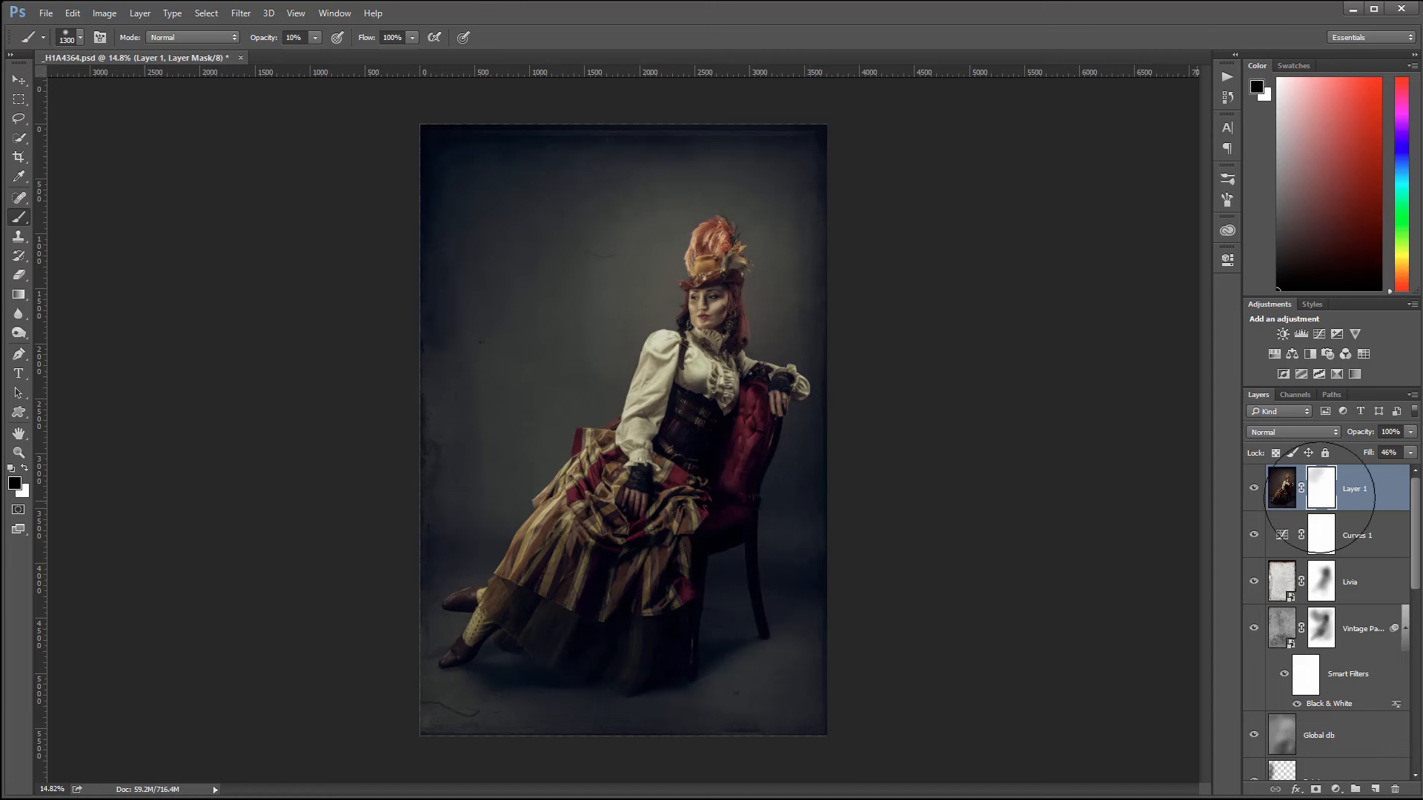
# Step: Readjust the fill of the masked filter layer to 52%
pyautogui.click(1414, 455)
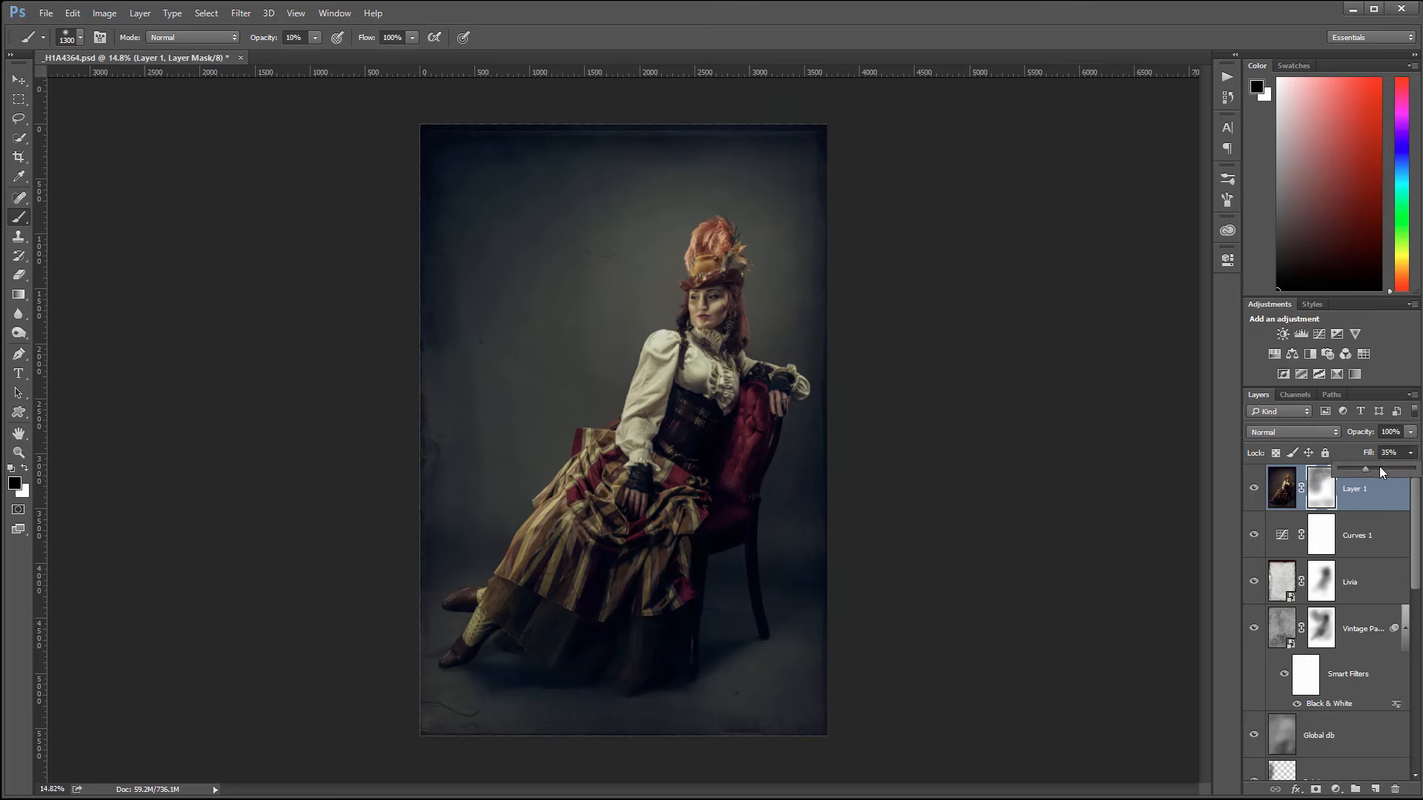
pyautogui.moveTo(1368, 464); pyautogui.dragTo(1388, 465)
pyautogui.moveTo(1317, 470); pyautogui.dragTo(1364, 472)
pyautogui.click(18, 79)
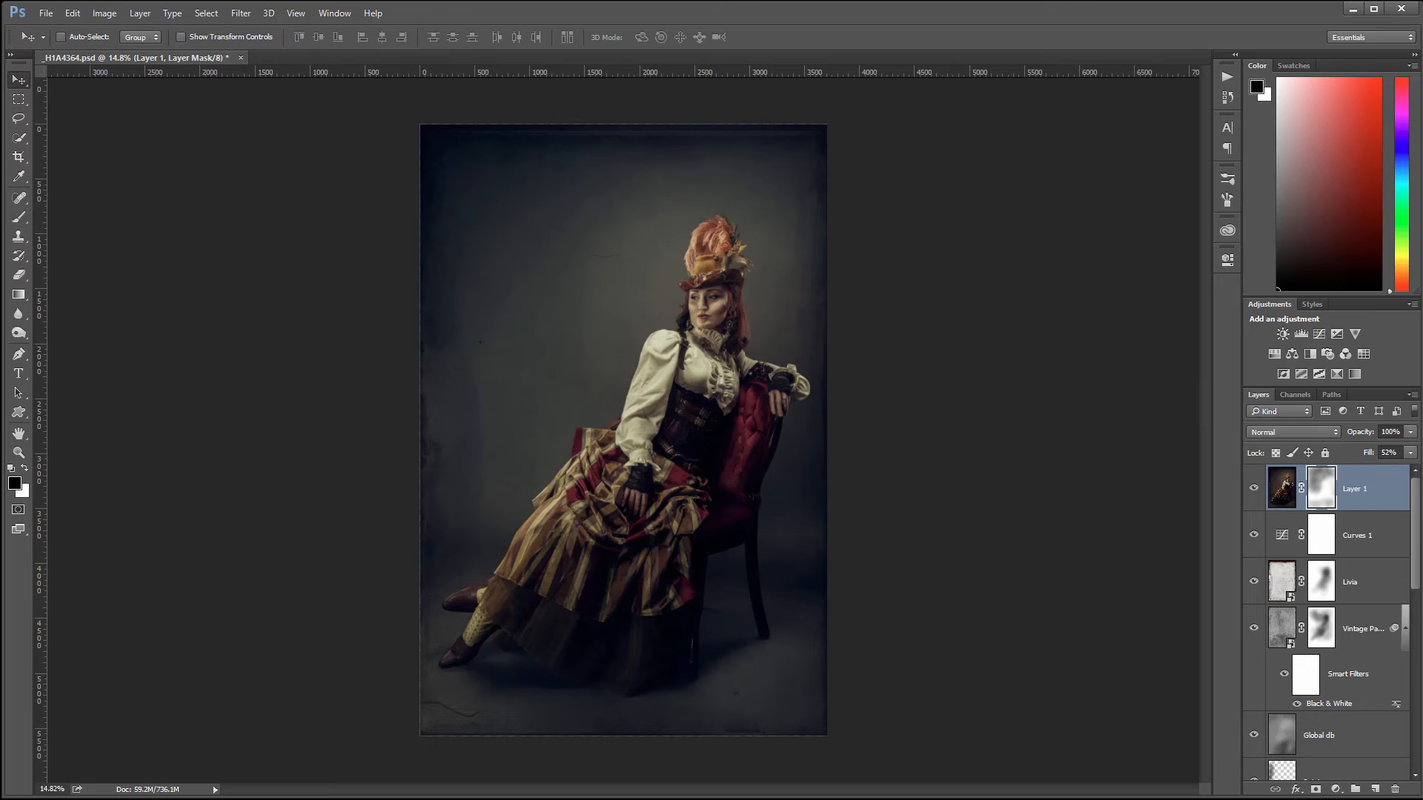
# Step: Add a Curves adjustment layer and pull its white end down to output 0
pyautogui.click(1336, 789)
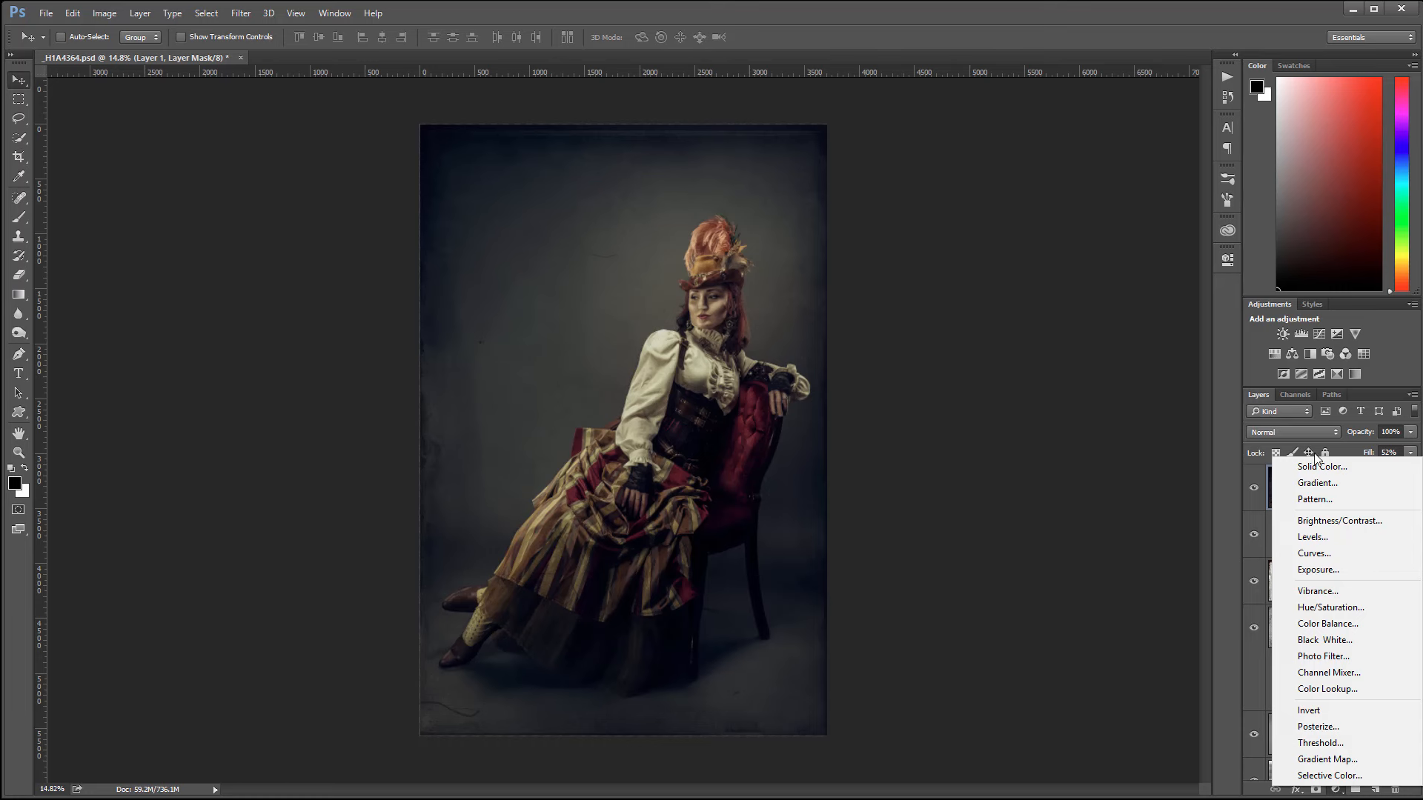
pyautogui.click(1338, 553)
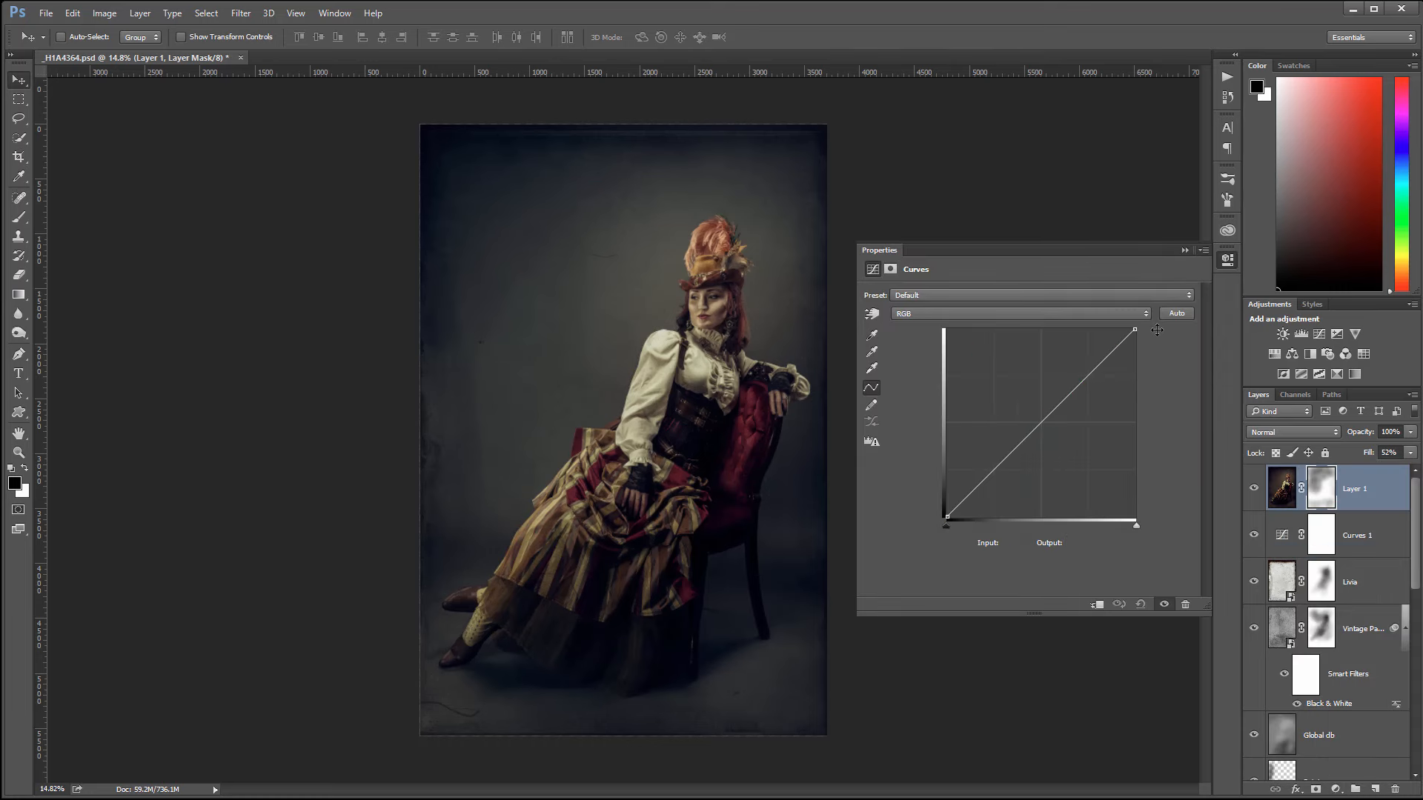
pyautogui.moveTo(1141, 328); pyautogui.dragTo(1135, 516)
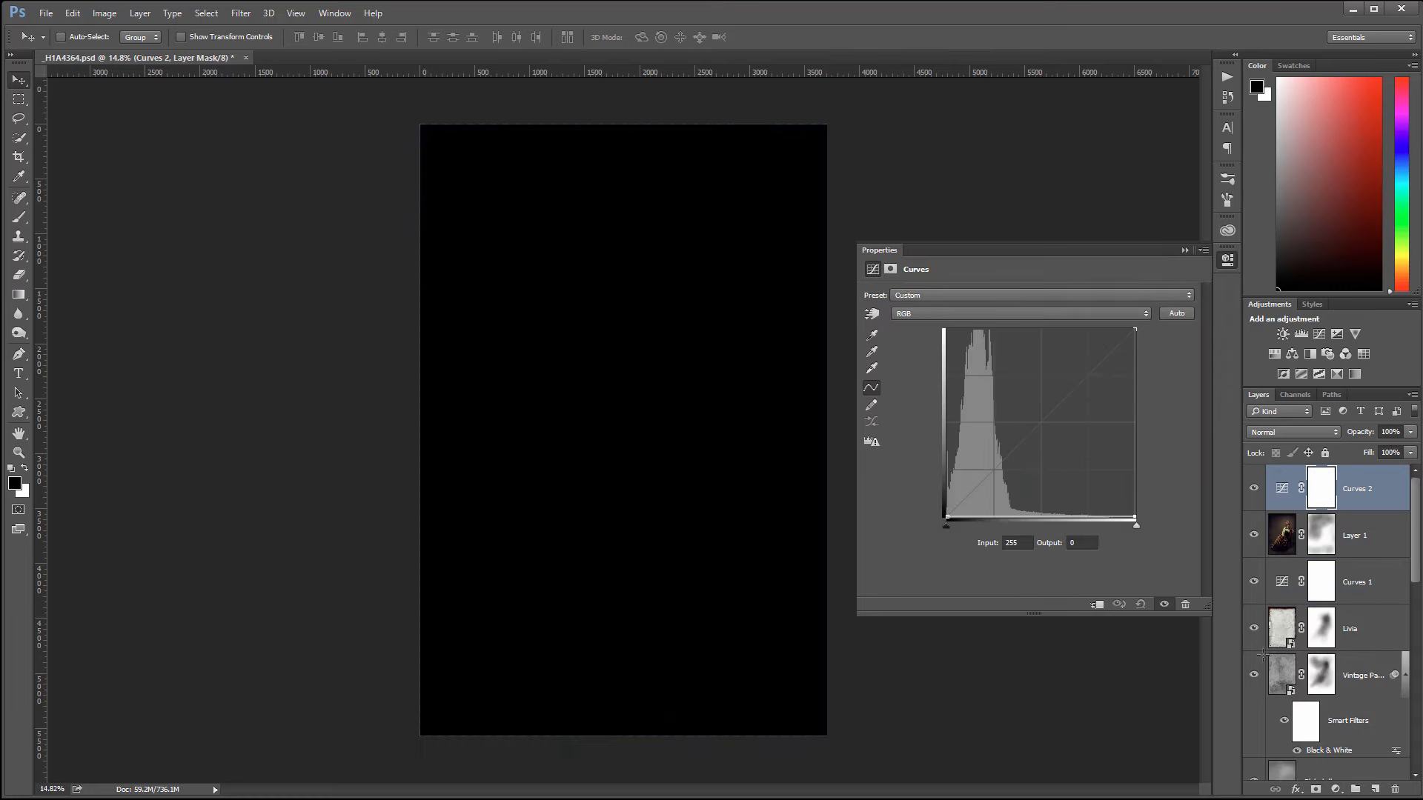
# Step: Fill a rectangle just inside the image edges with black on the Curves mask, deselect, and feather the mask to 198.3 px
pyautogui.click(19, 99)
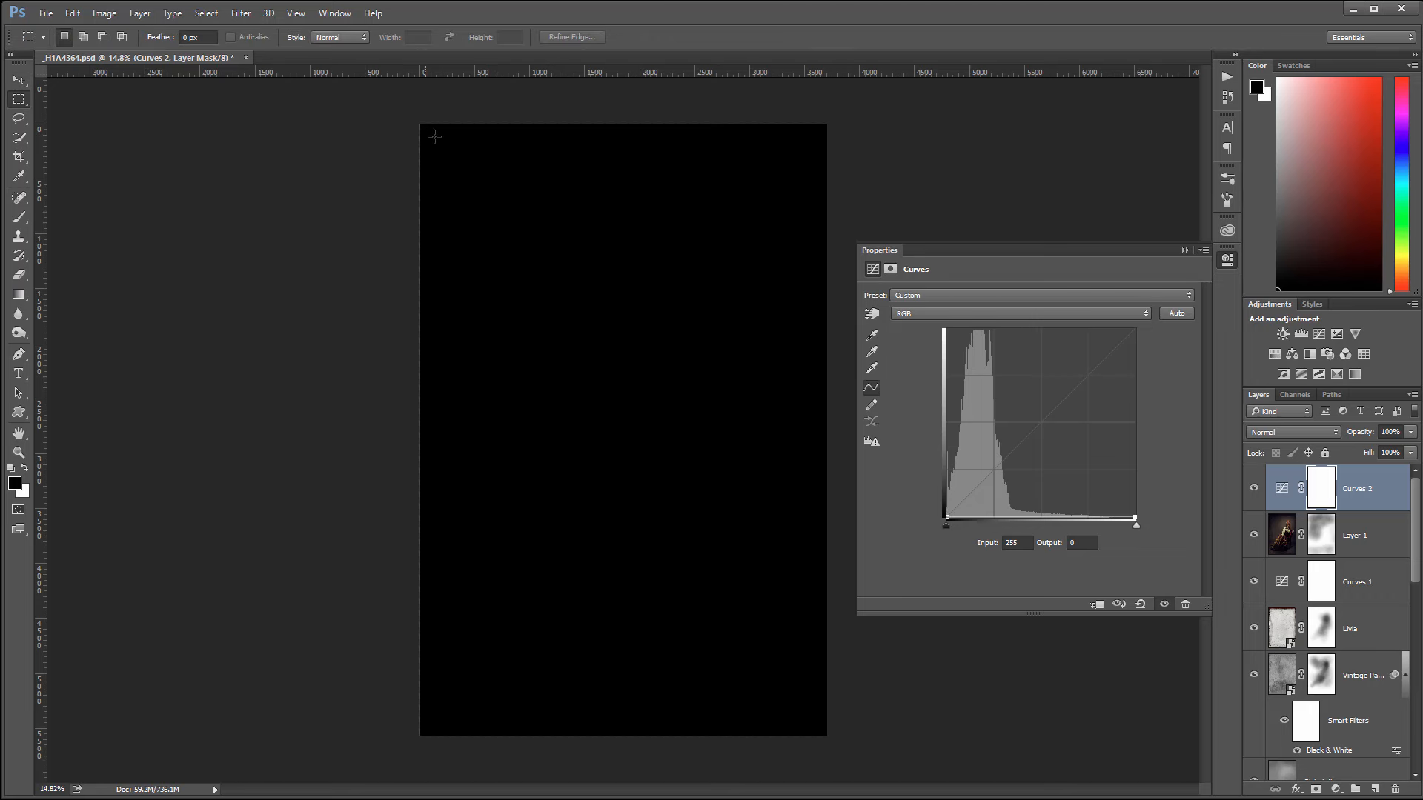
pyautogui.moveTo(431, 134); pyautogui.dragTo(816, 719)
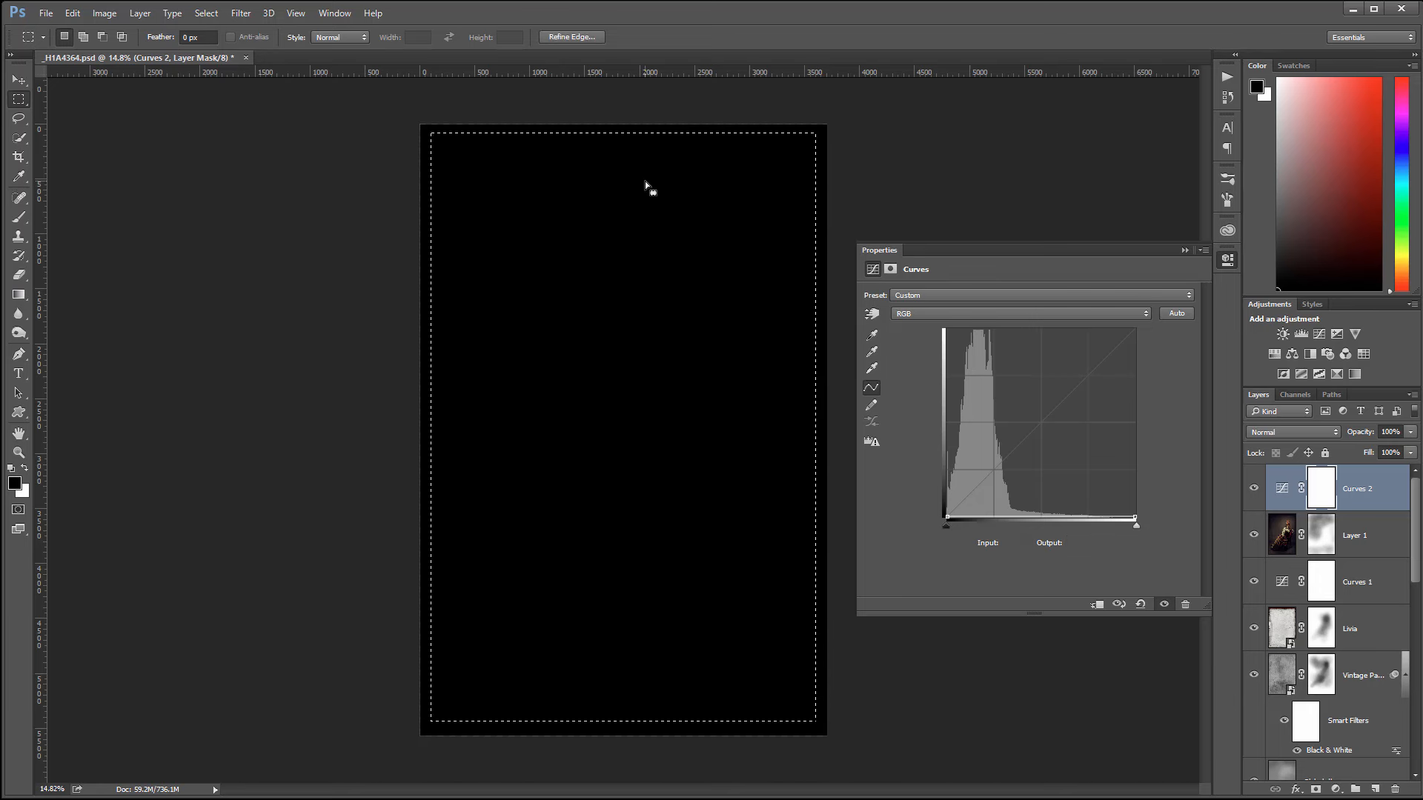
pyautogui.hotkey('alt', 'BackSpace')
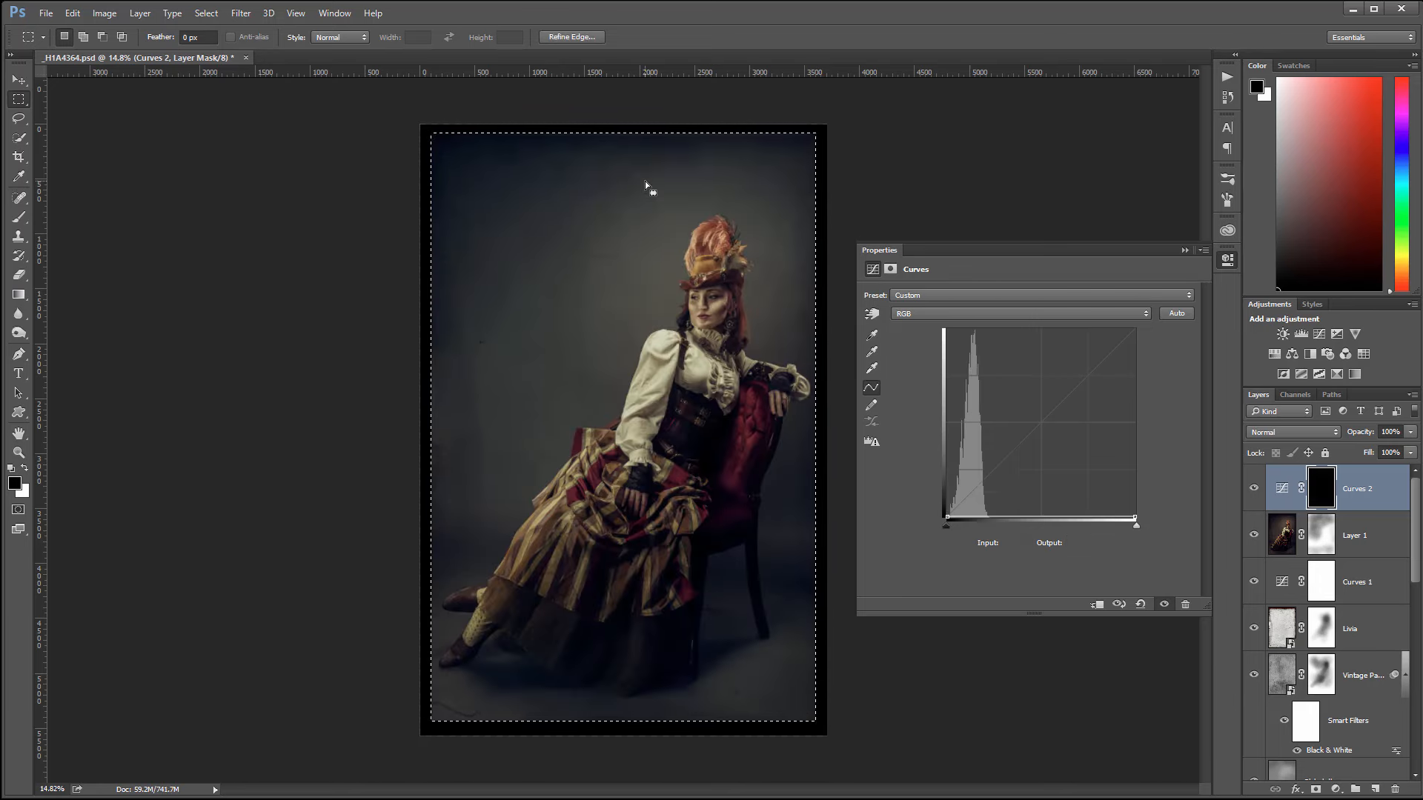
pyautogui.hotkey('ctrl', 'd')
pyautogui.click(891, 269)
pyautogui.moveTo(867, 396); pyautogui.dragTo(1130, 389)
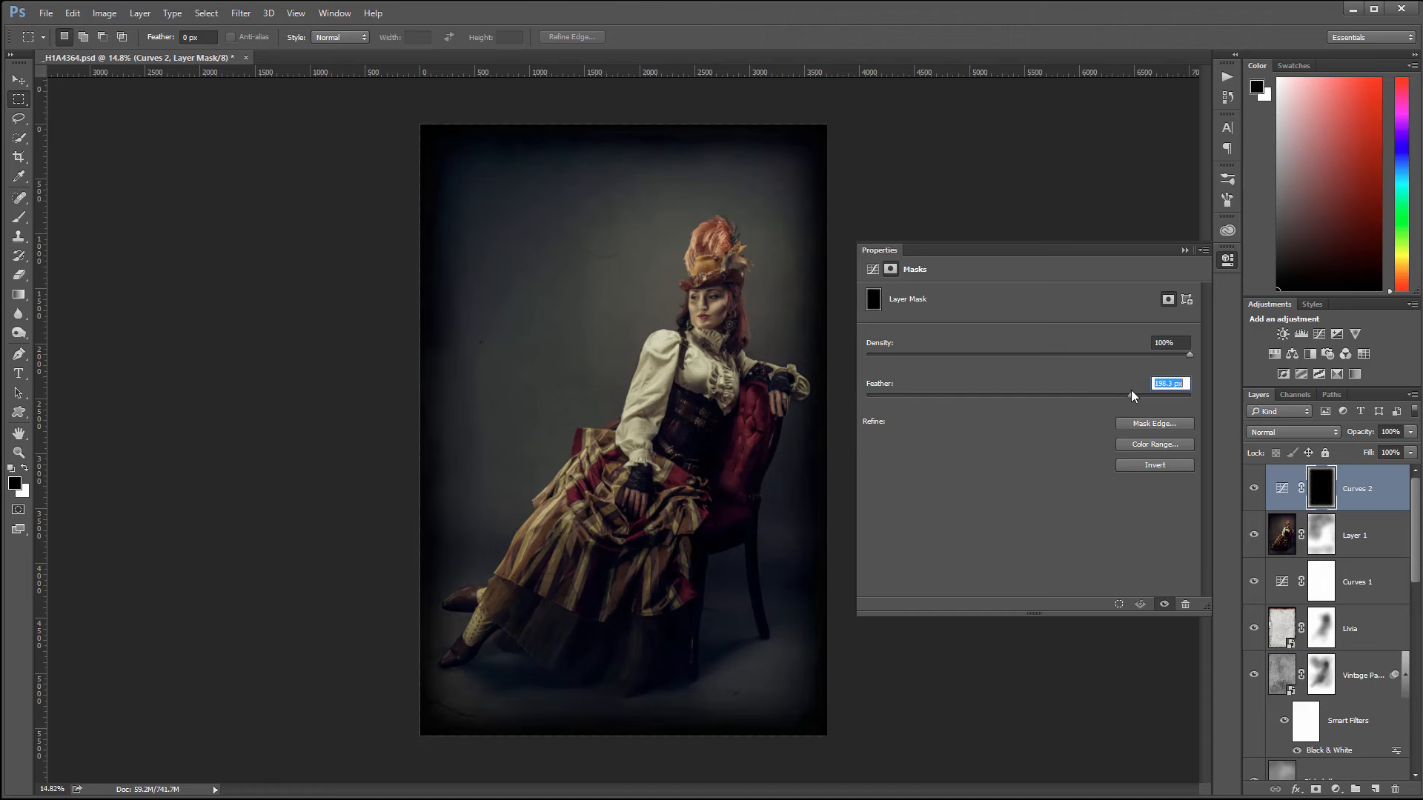
# Step: Set the dark edge Curves layer to the Soft Light blend mode with 36% fill
pyautogui.click(1332, 432)
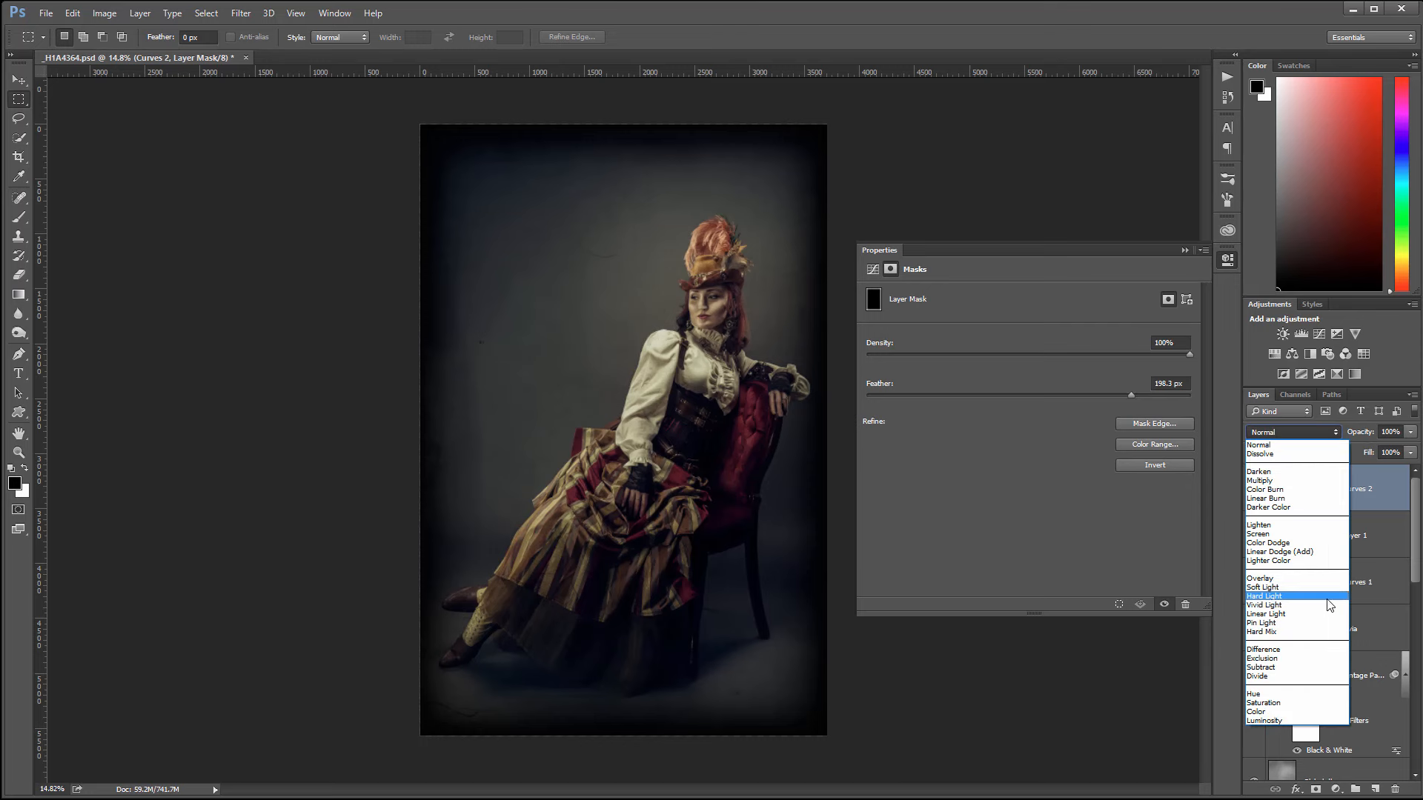
pyautogui.click(1322, 580)
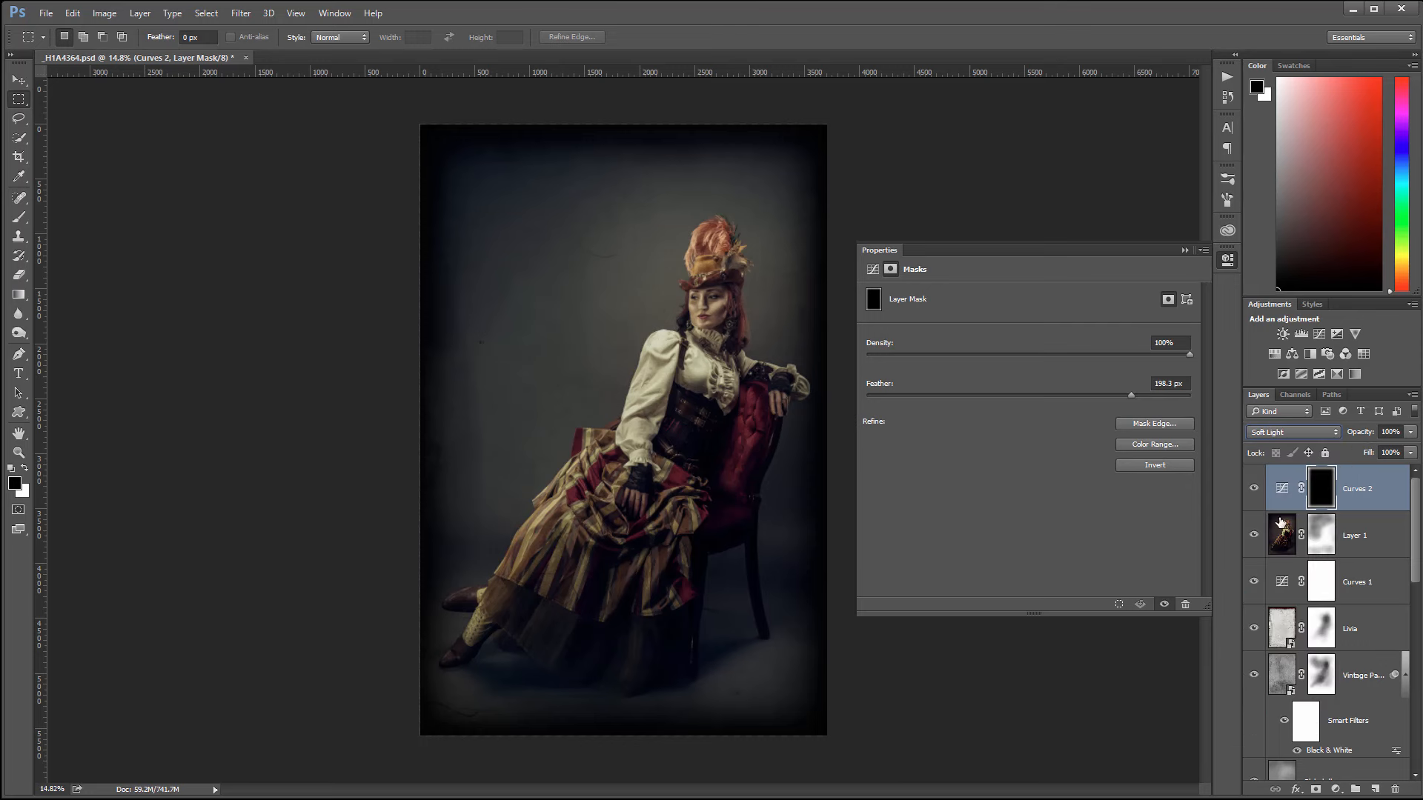
pyautogui.click(1227, 261)
pyautogui.click(1410, 452)
pyautogui.moveTo(1410, 469); pyautogui.dragTo(1363, 471)
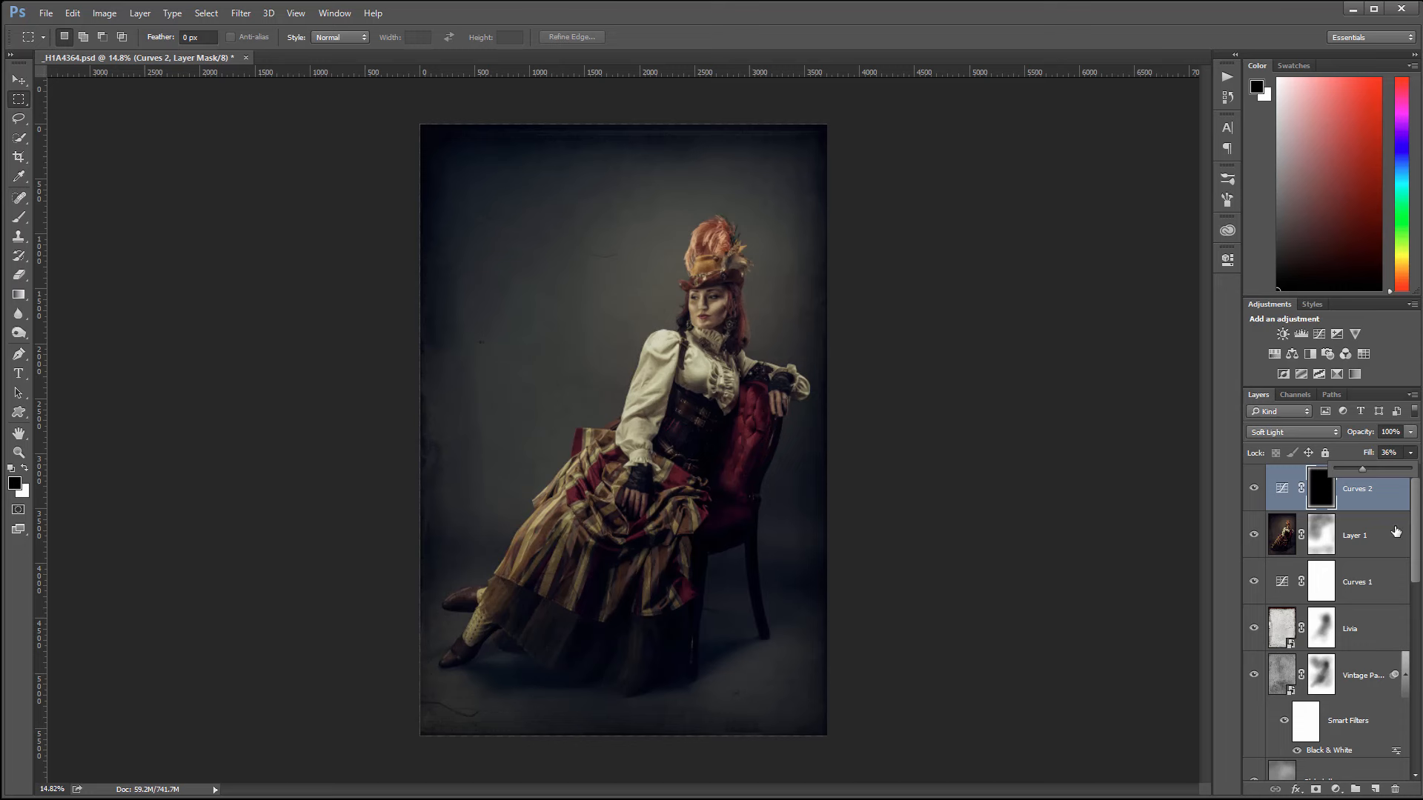
pyautogui.click(1384, 506)
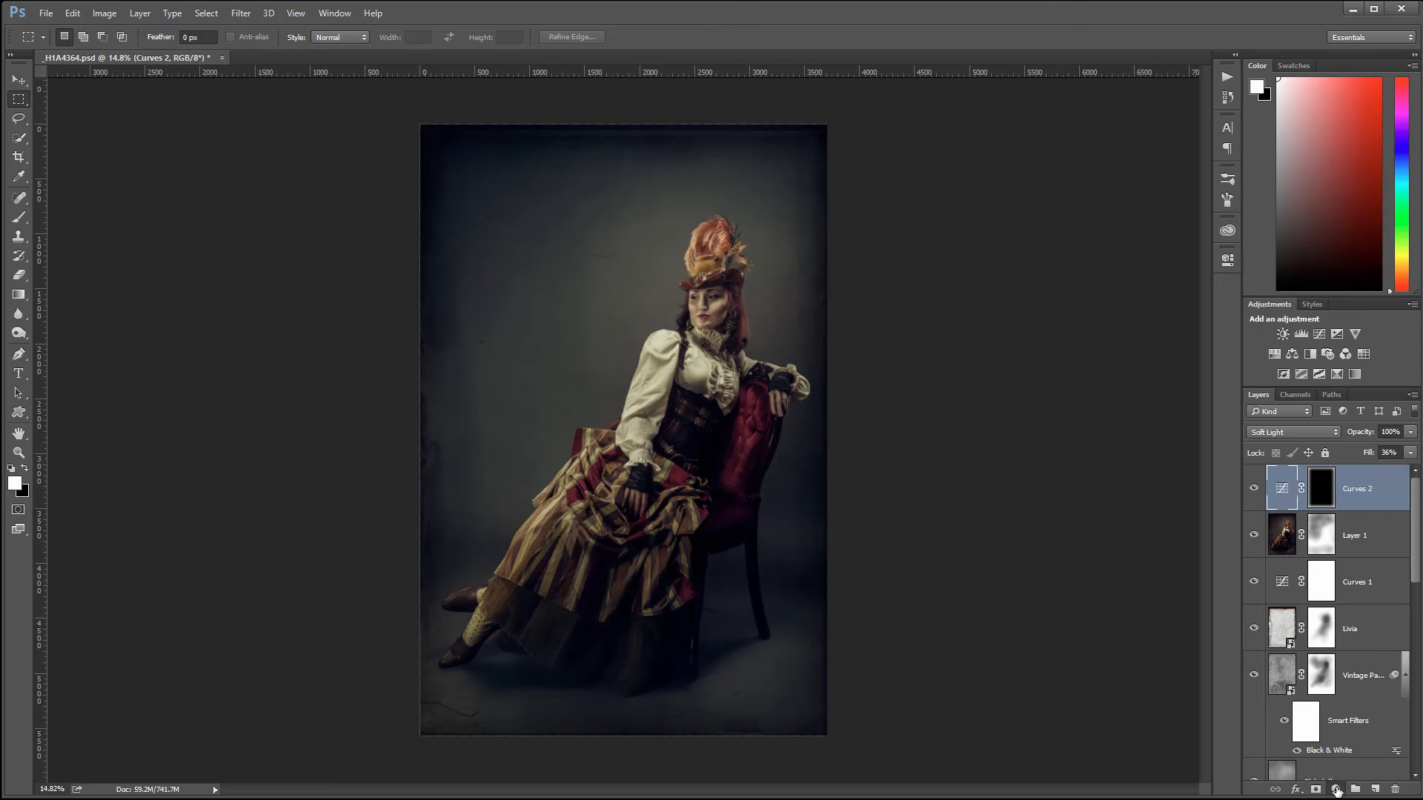
# Step: Add another Curves adjustment layer on top and set its blend mode to Luminosity
pyautogui.click(1336, 789)
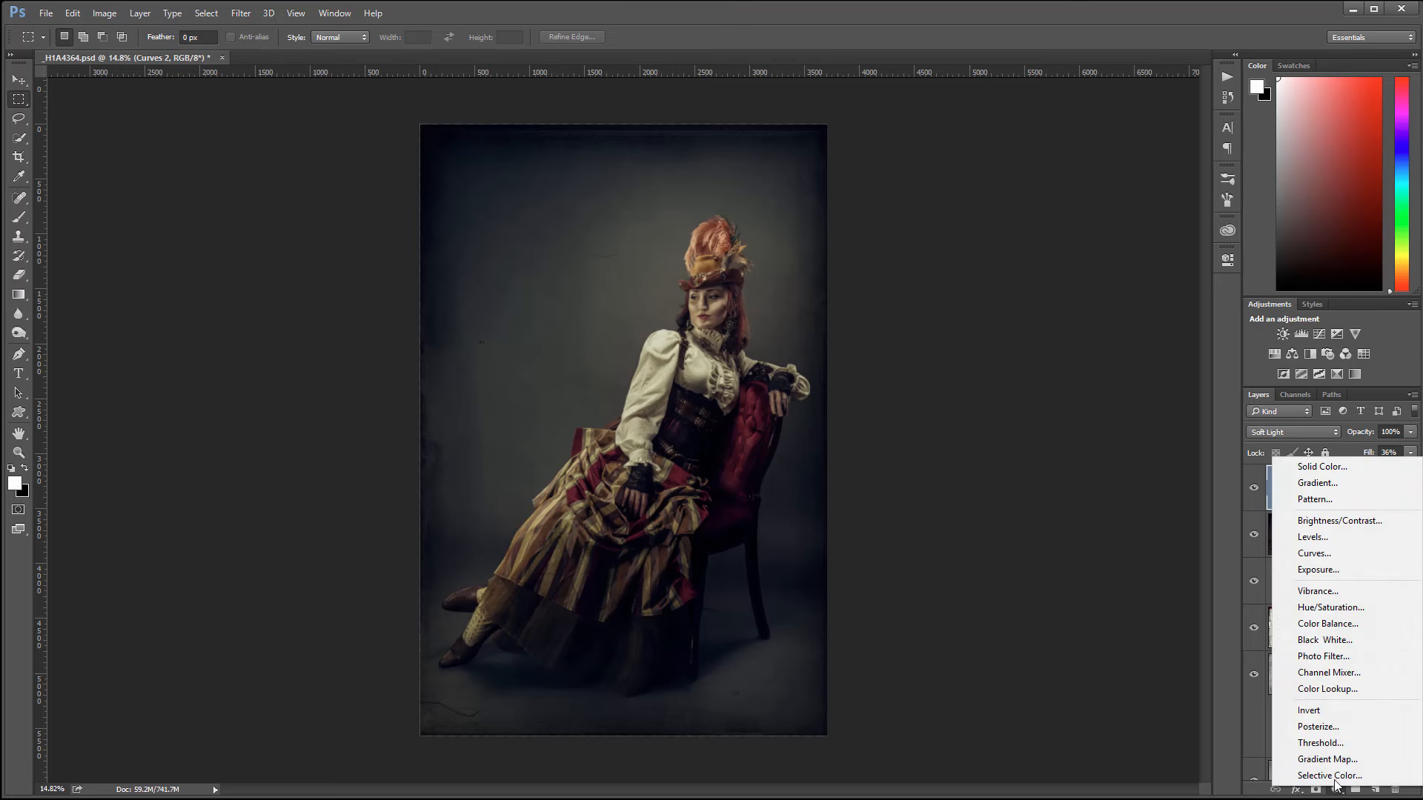
pyautogui.click(1349, 553)
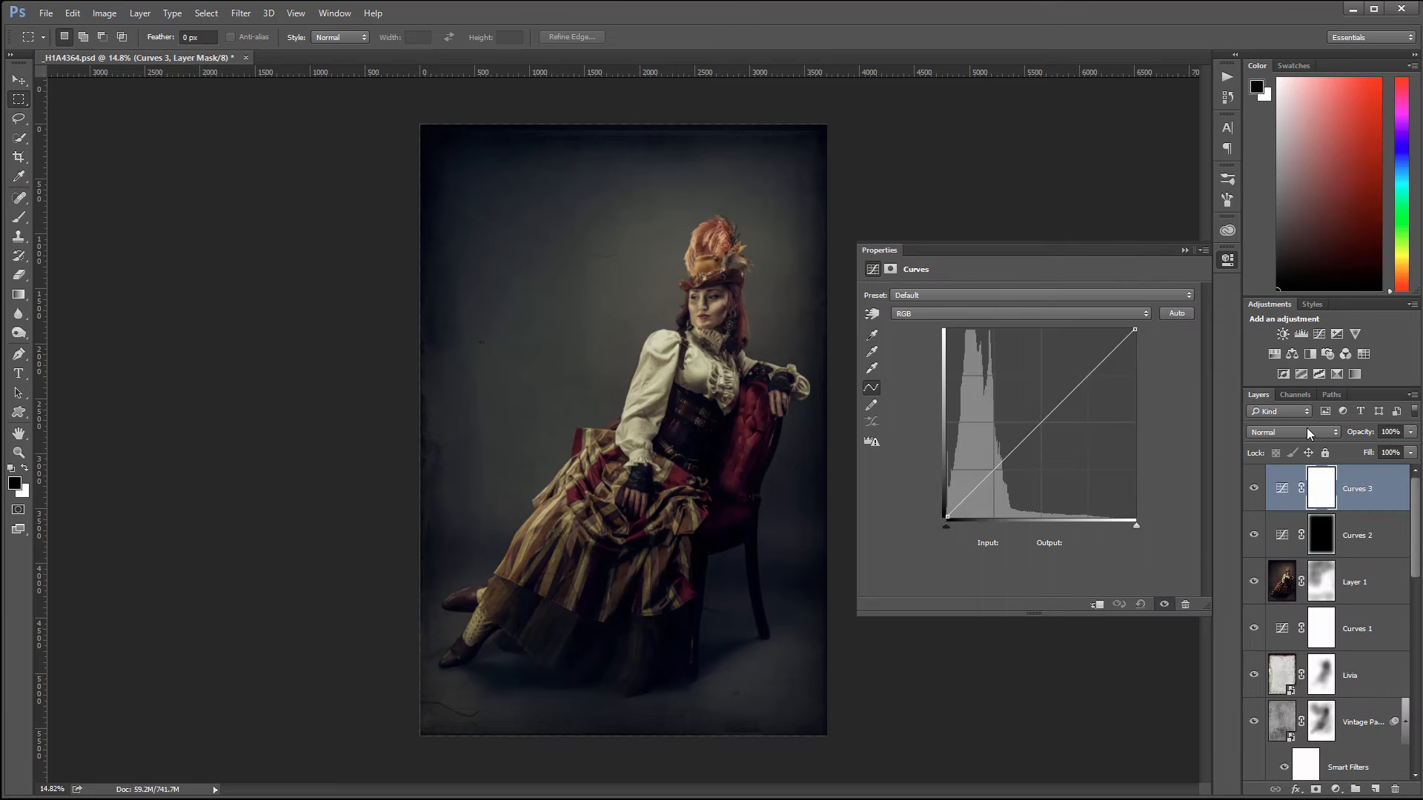
pyautogui.click(1308, 432)
pyautogui.click(1288, 716)
# Step: Fade the contrast by raising the curve's black end to output 14 and lowering its white end to about output 249
pyautogui.click(946, 516)
pyautogui.moveTo(943, 516); pyautogui.dragTo(943, 510)
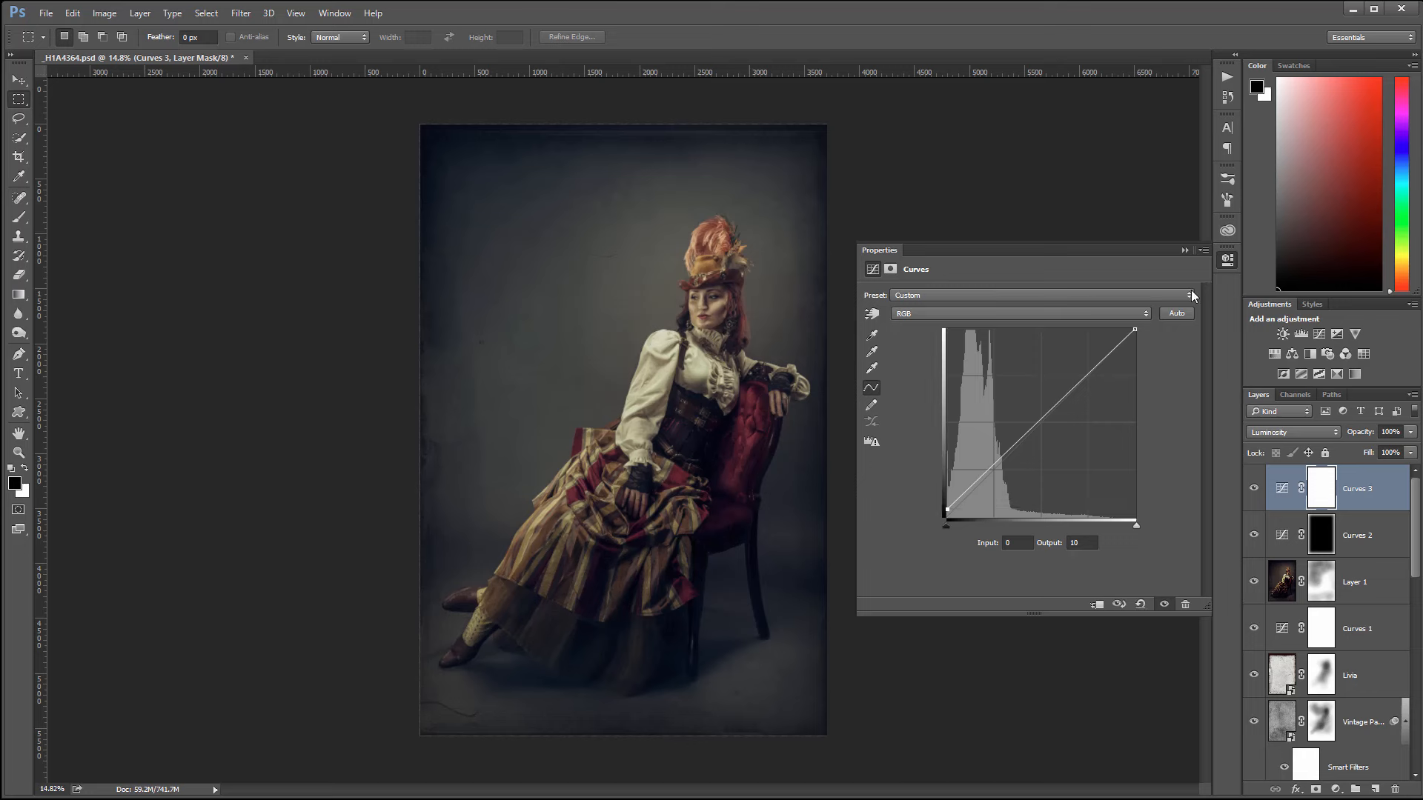
pyautogui.click(1136, 330)
pyautogui.moveTo(1140, 331); pyautogui.dragTo(1138, 335)
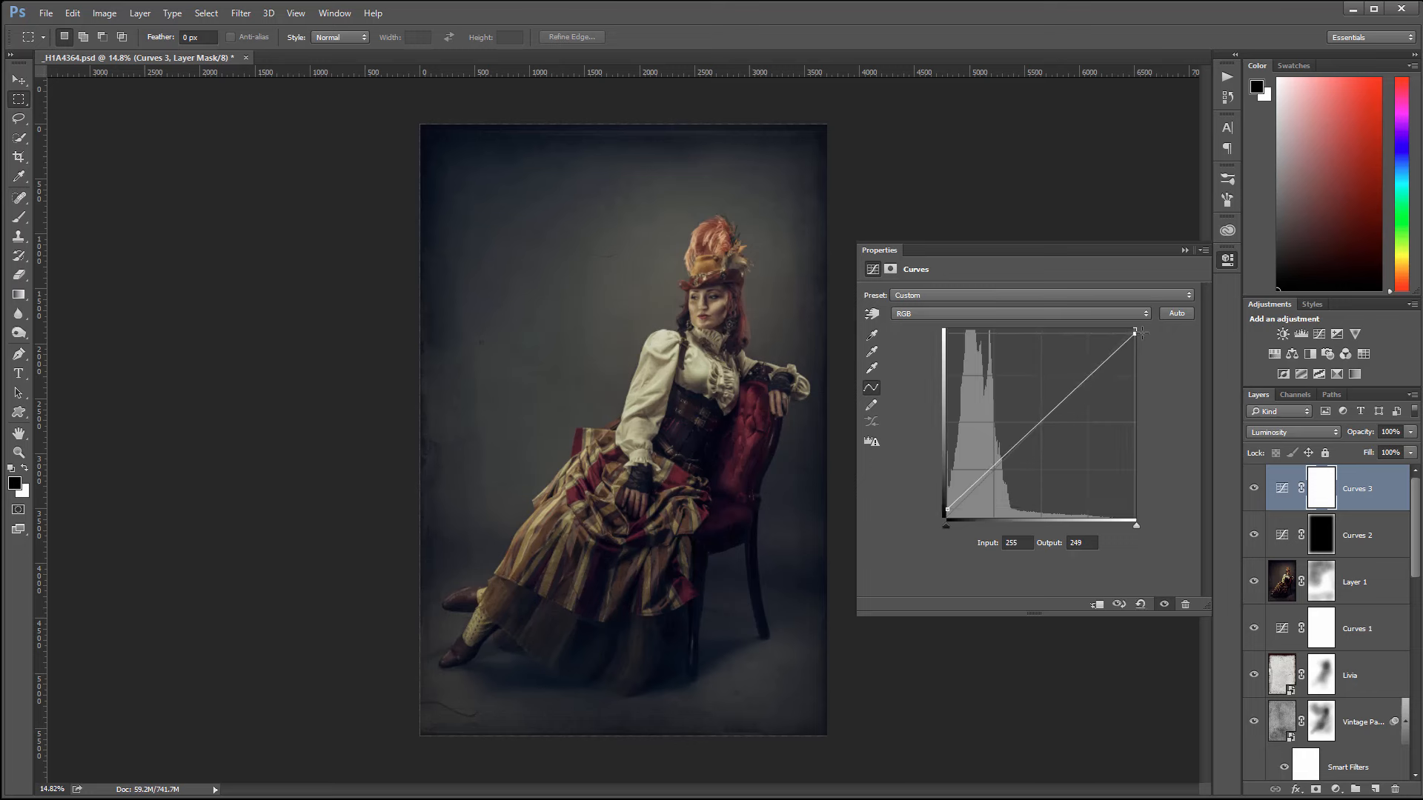
pyautogui.moveTo(946, 507); pyautogui.dragTo(936, 503)
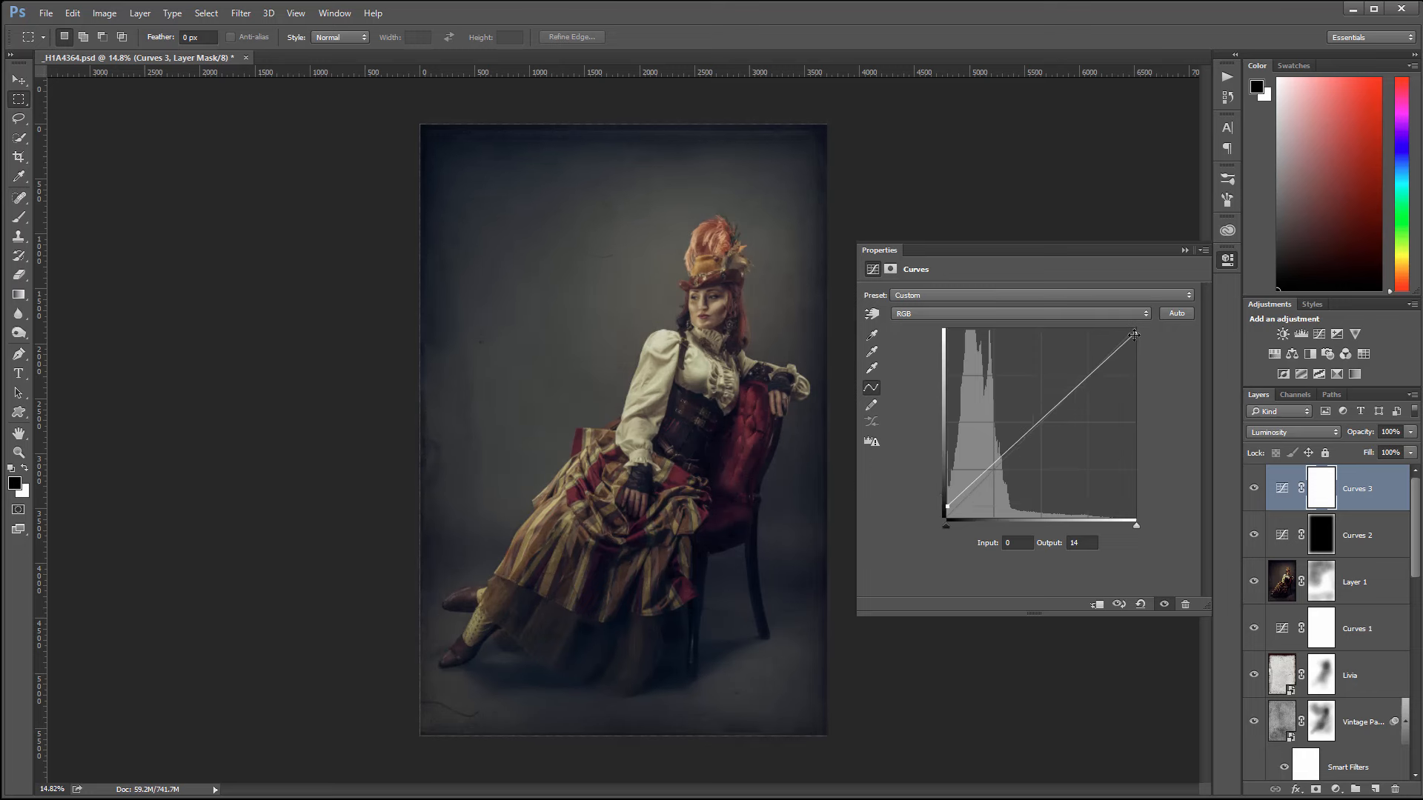
pyautogui.moveTo(1141, 330)
pyautogui.mouseDown()
pyautogui.moveTo(1153, 335)
pyautogui.moveTo(1134, 334)
pyautogui.mouseUp()
pyautogui.moveTo(945, 506)
pyautogui.mouseDown()
pyautogui.moveTo(937, 491)
pyautogui.moveTo(929, 503)
pyautogui.mouseUp()
pyautogui.click(1230, 259)
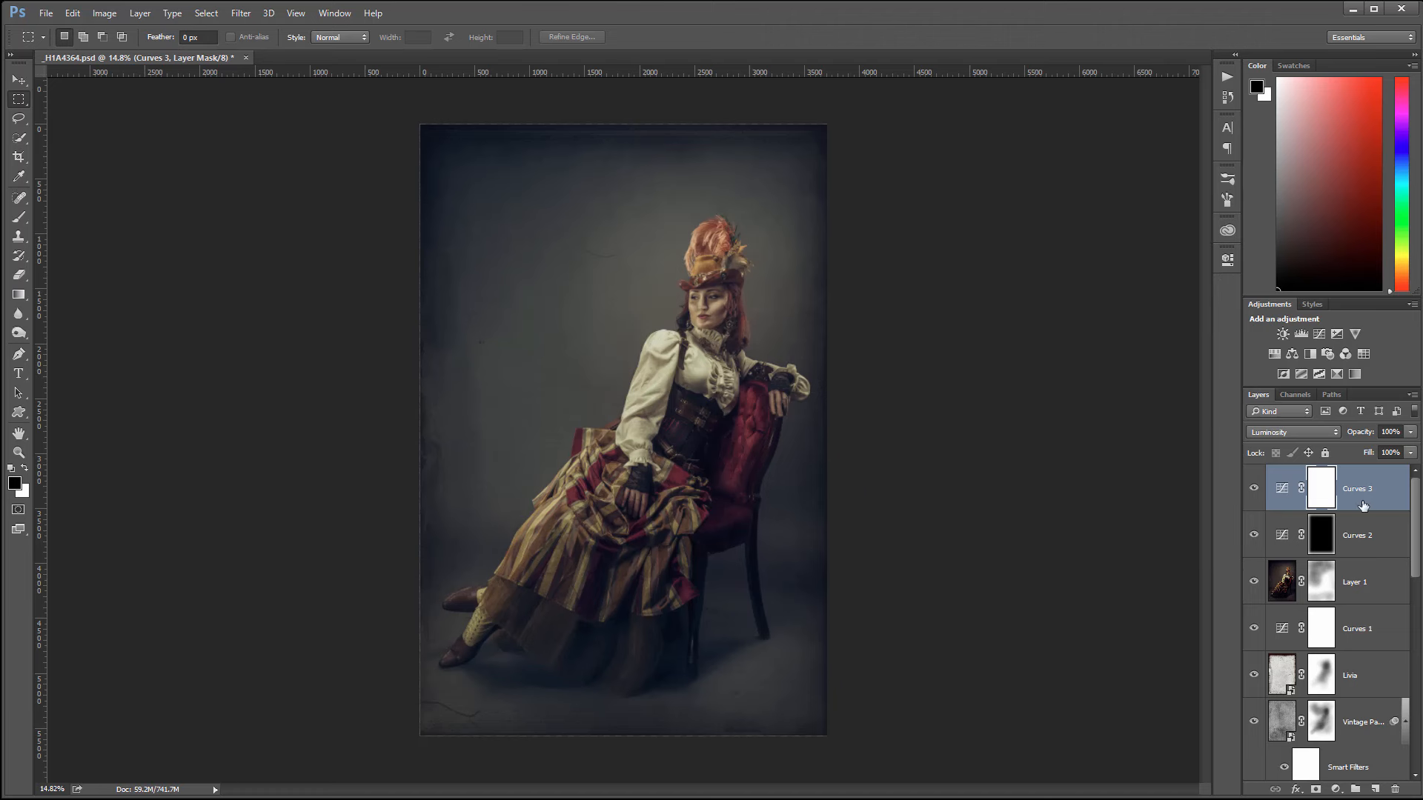
# Step: Increase the fill of the Curves 2 vignette layer to 54%
pyautogui.click(1380, 529)
pyautogui.click(1410, 452)
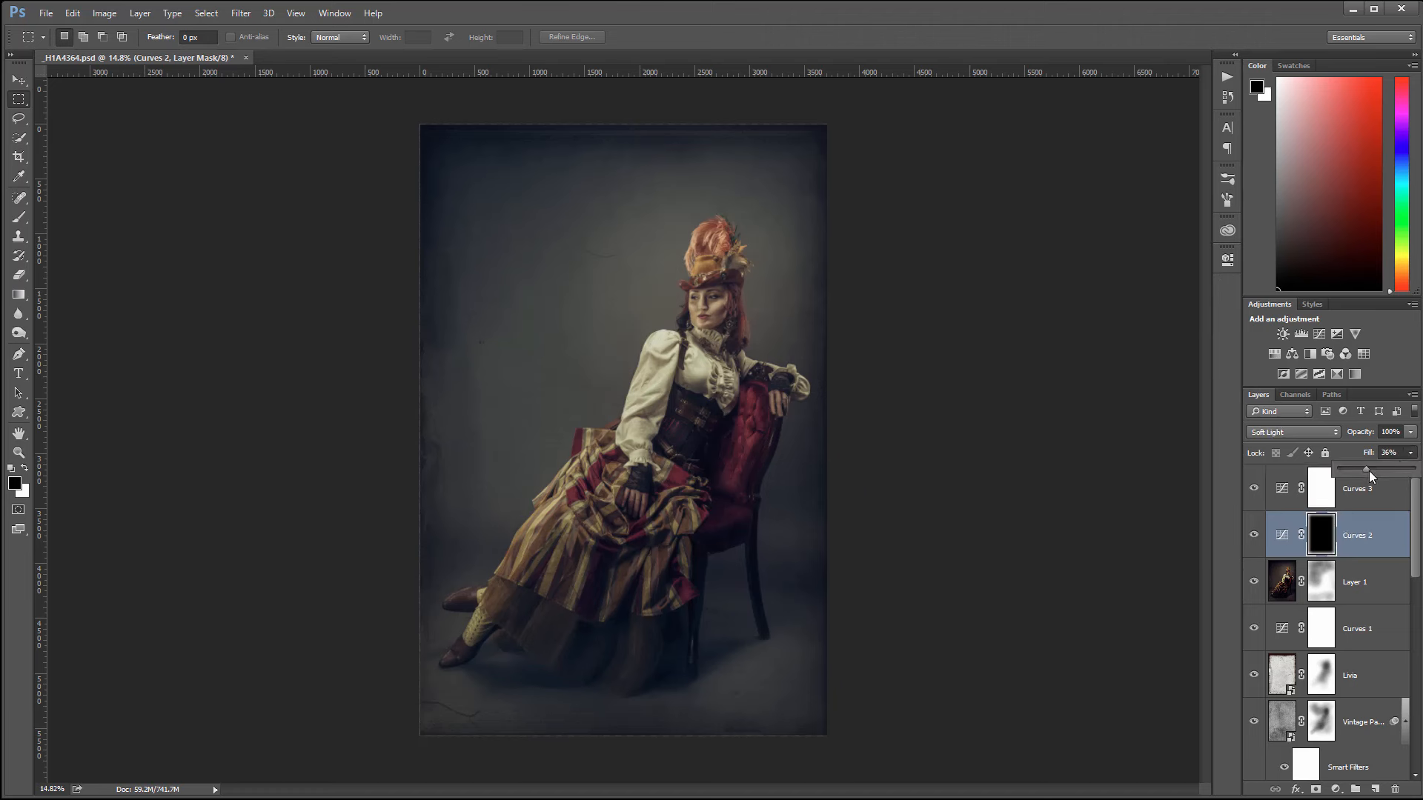
pyautogui.moveTo(1382, 470); pyautogui.dragTo(1388, 468)
# Step: Add a text layer with the photographer's name followed by PHOTOGRAPHY and move it to the bottom centre of the portrait
pyautogui.click(19, 373)
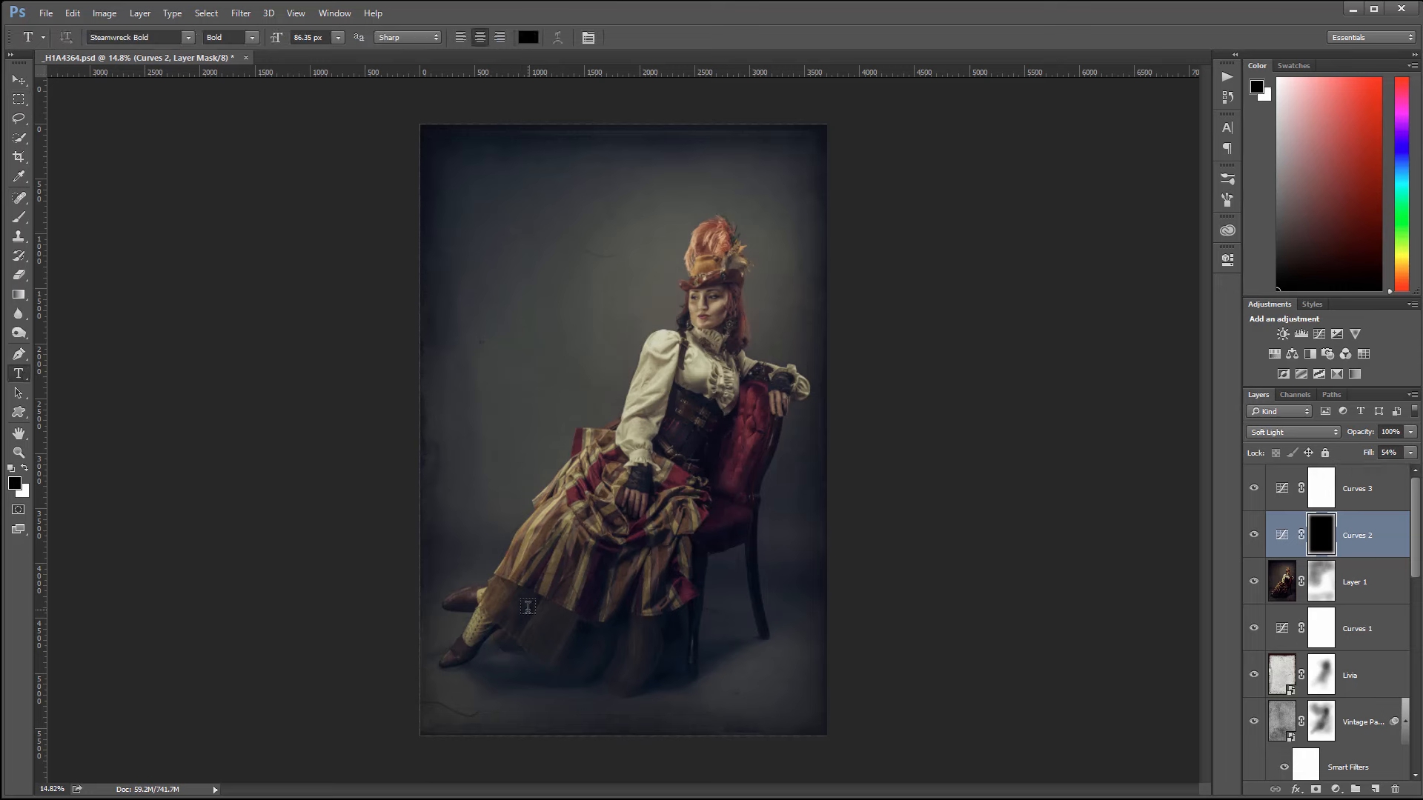
pyautogui.click(527, 610)
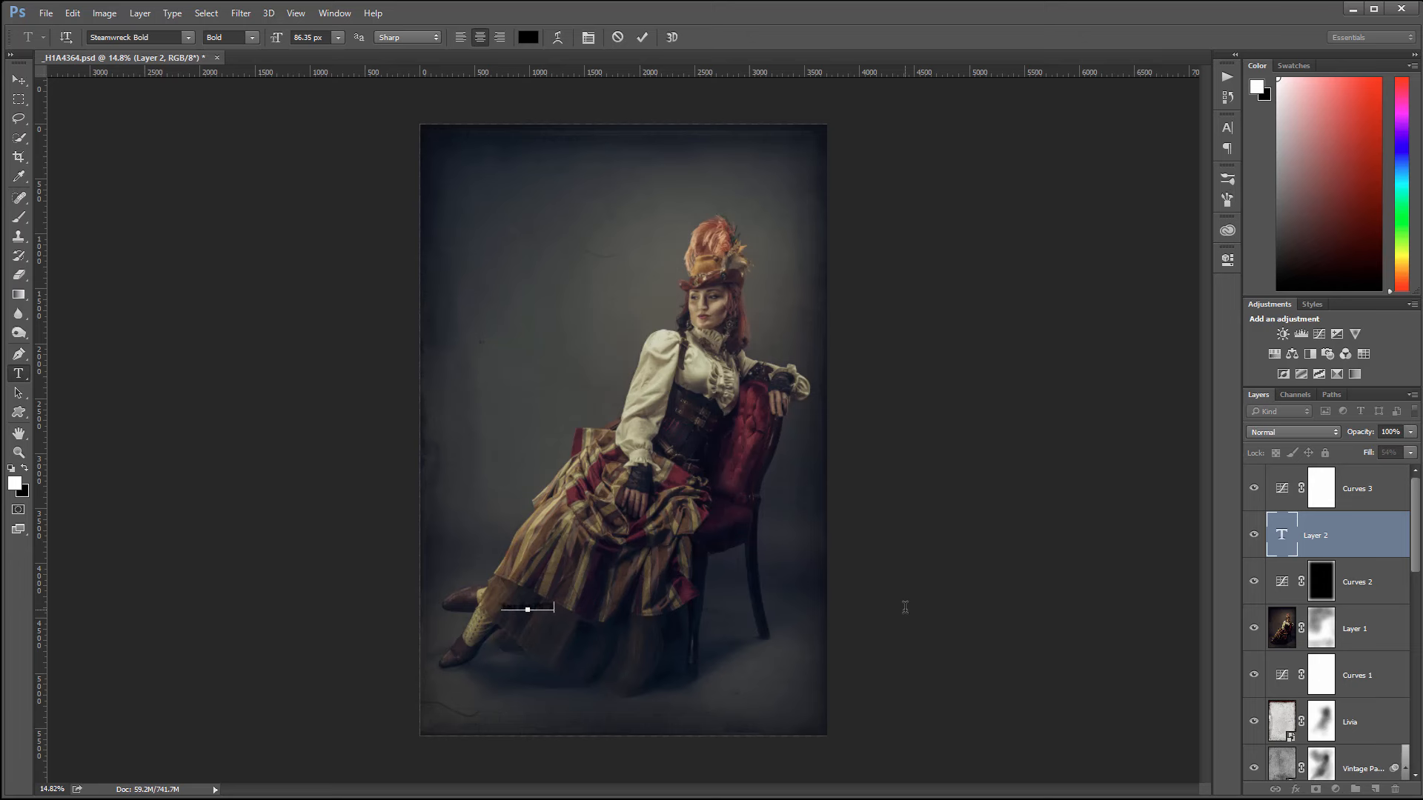
pyautogui.click(19, 79)
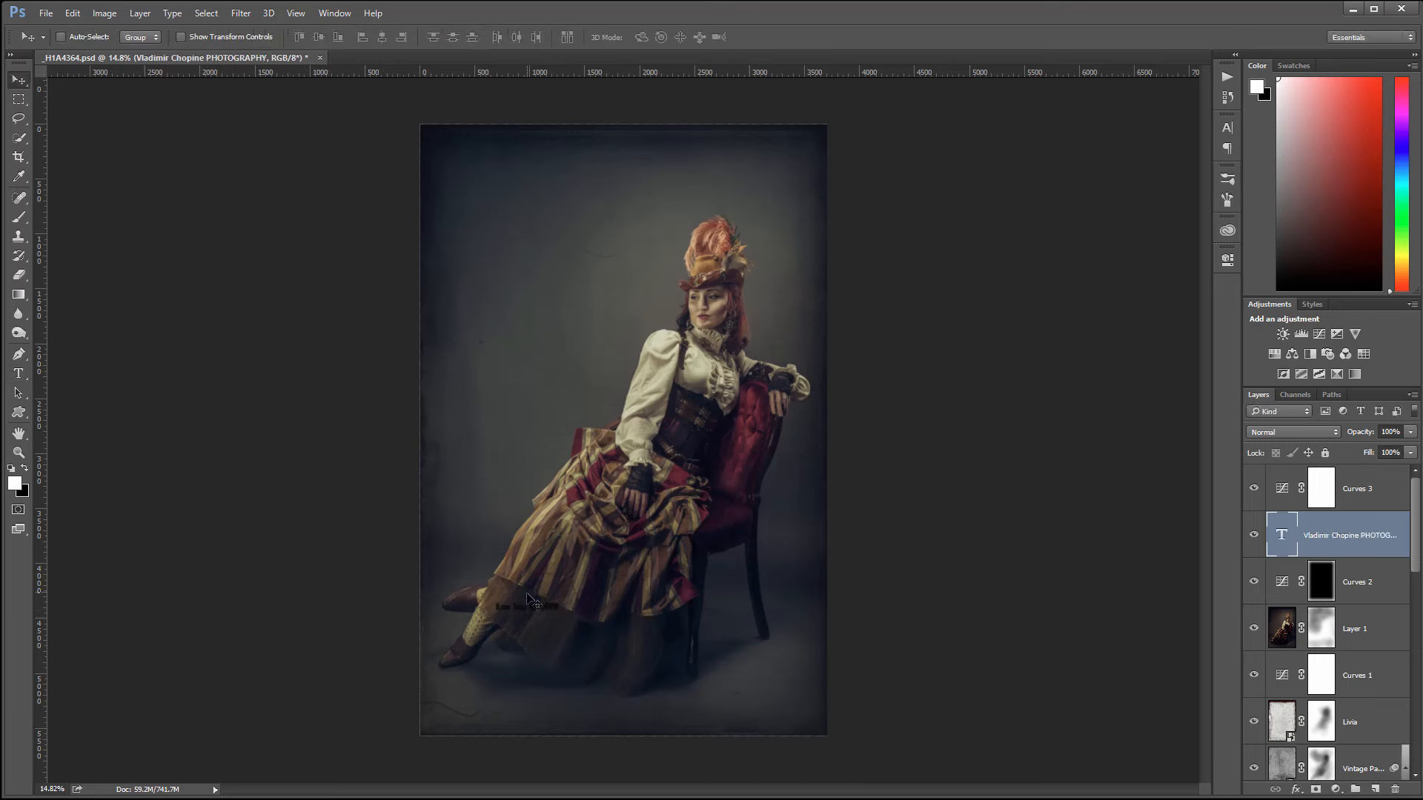
pyautogui.moveTo(527, 593); pyautogui.dragTo(622, 709)
# Step: Change the color of the whole signature text to white (ffffff)
pyautogui.doubleClick(1293, 535)
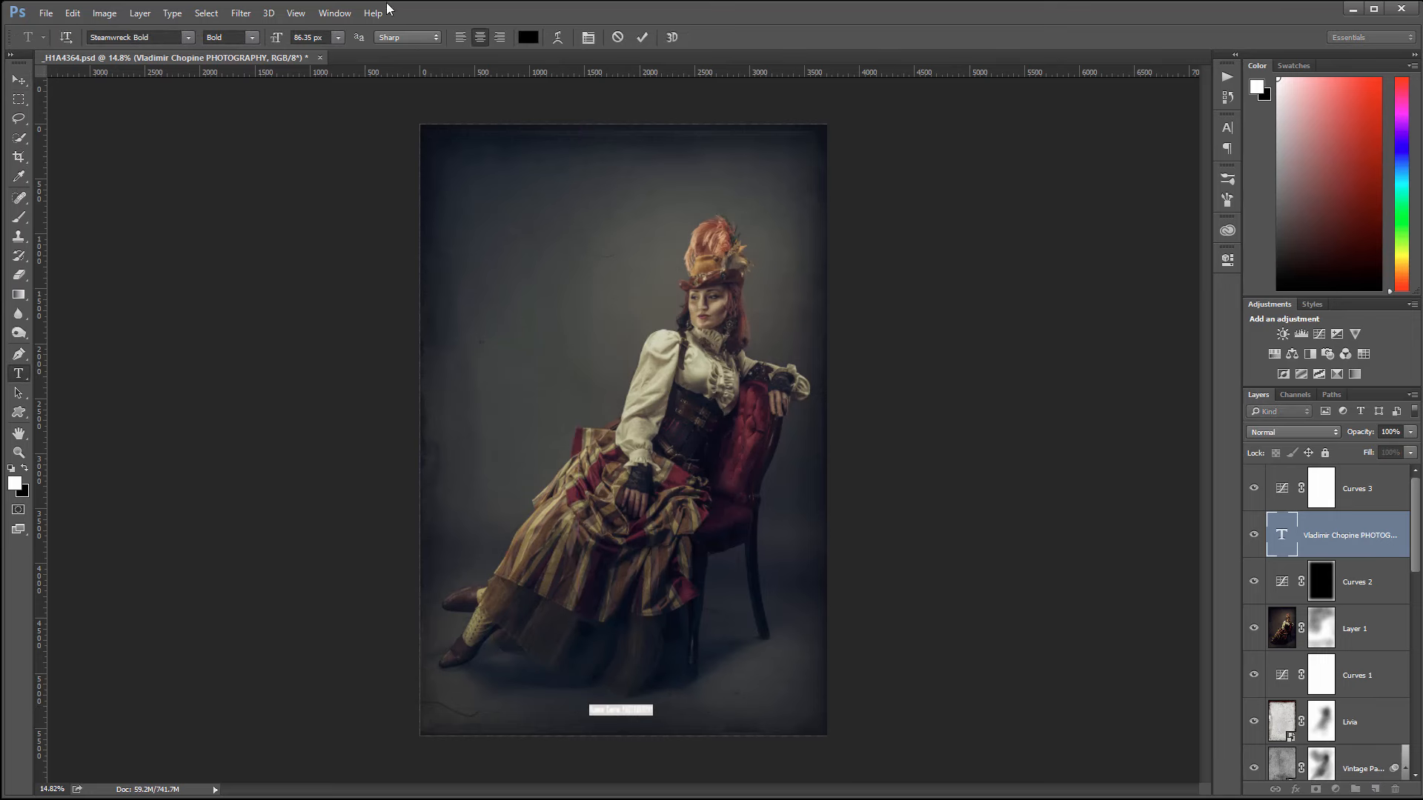
pyautogui.click(529, 38)
pyautogui.write('ffffff')
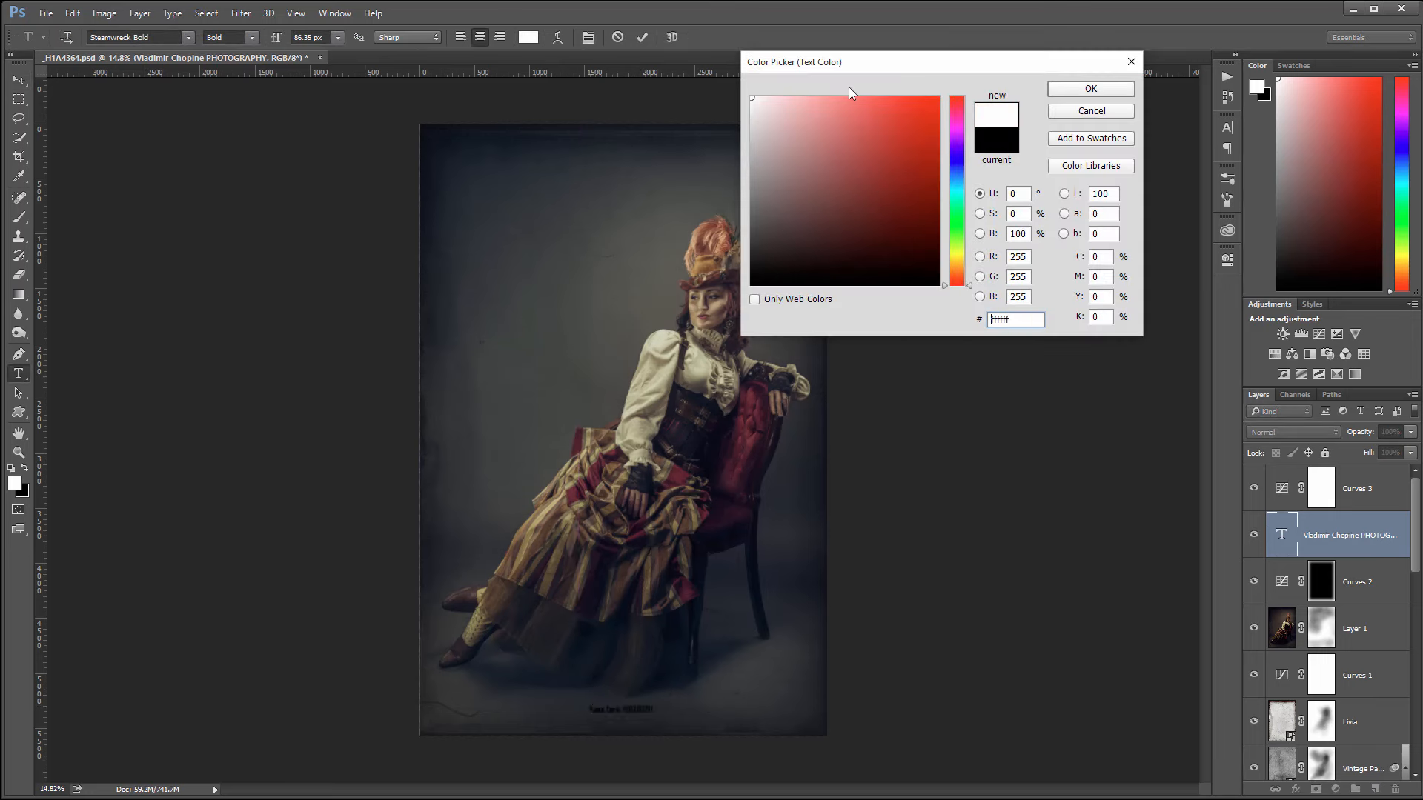
pyautogui.click(1113, 89)
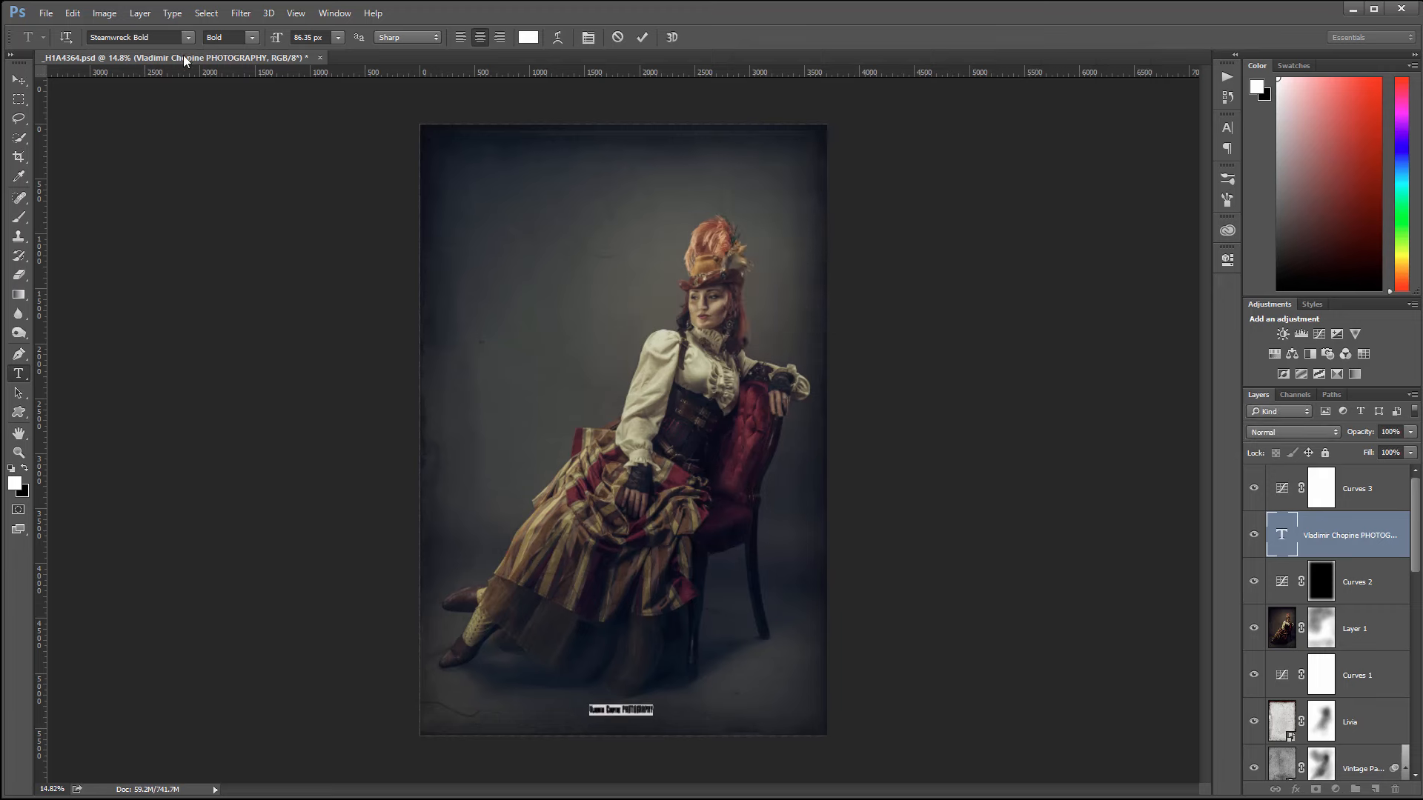
# Step: Set the signature text in Trajan Pro Bold and move it slightly lower, close to the portrait's bottom edge
pyautogui.click(188, 39)
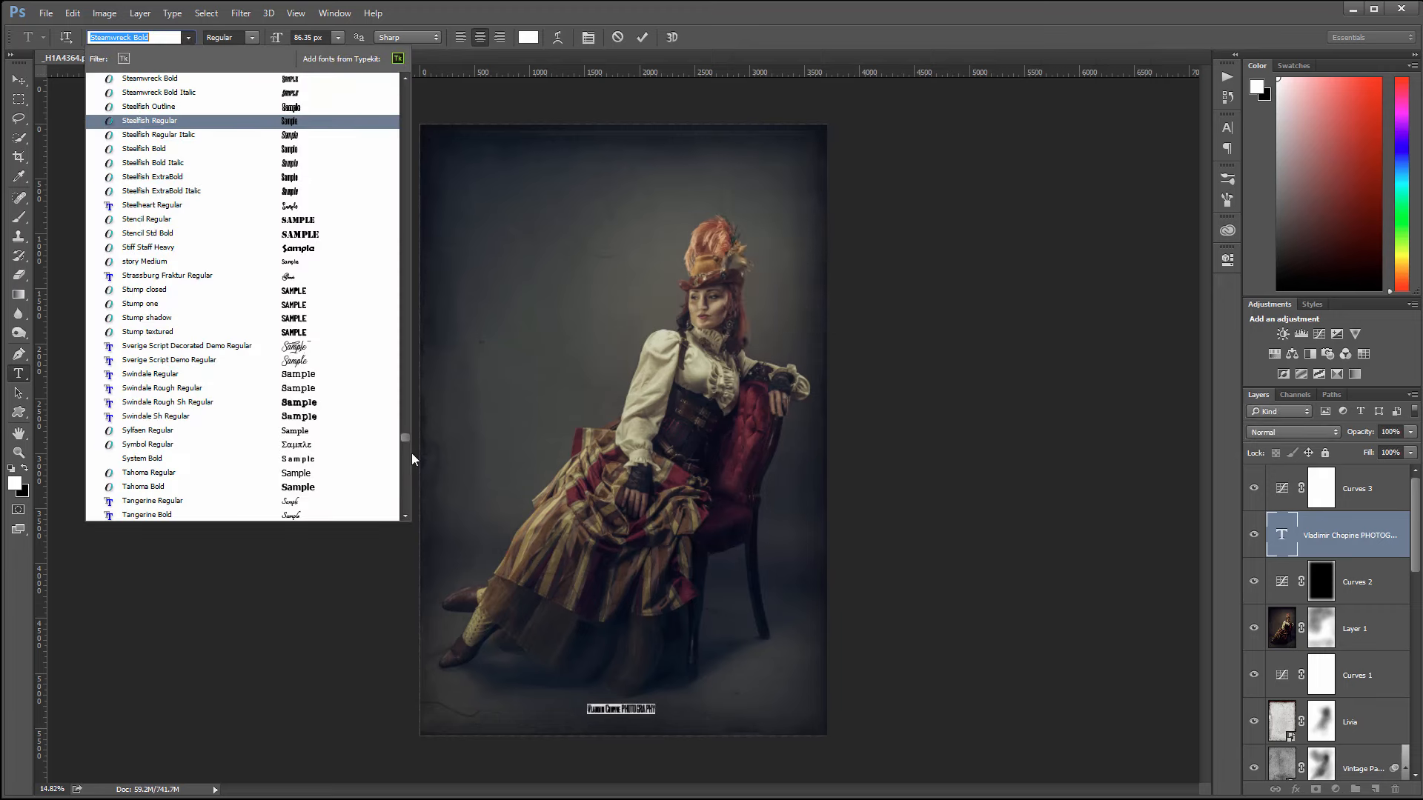
pyautogui.moveTo(405, 434); pyautogui.dragTo(402, 452)
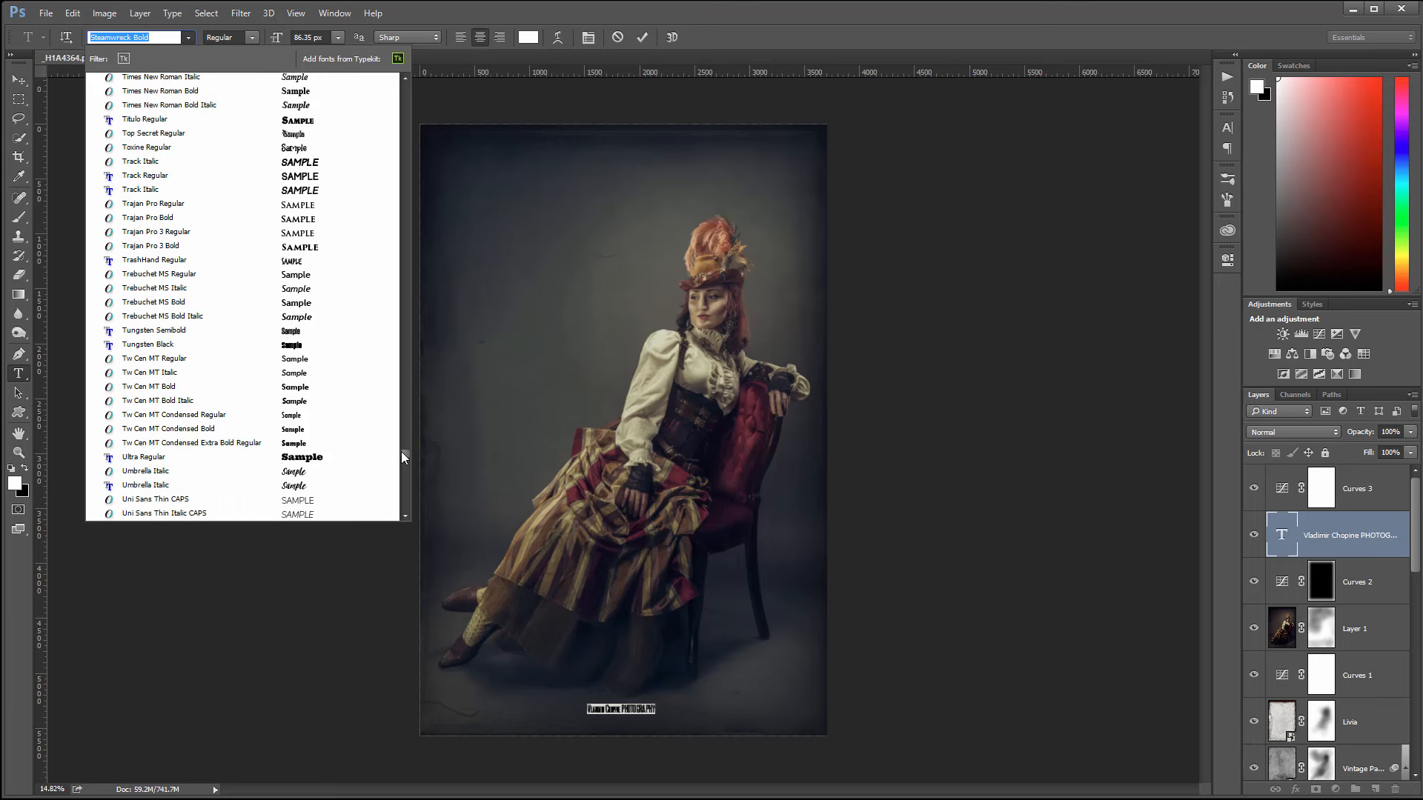
pyautogui.click(315, 220)
pyautogui.click(19, 79)
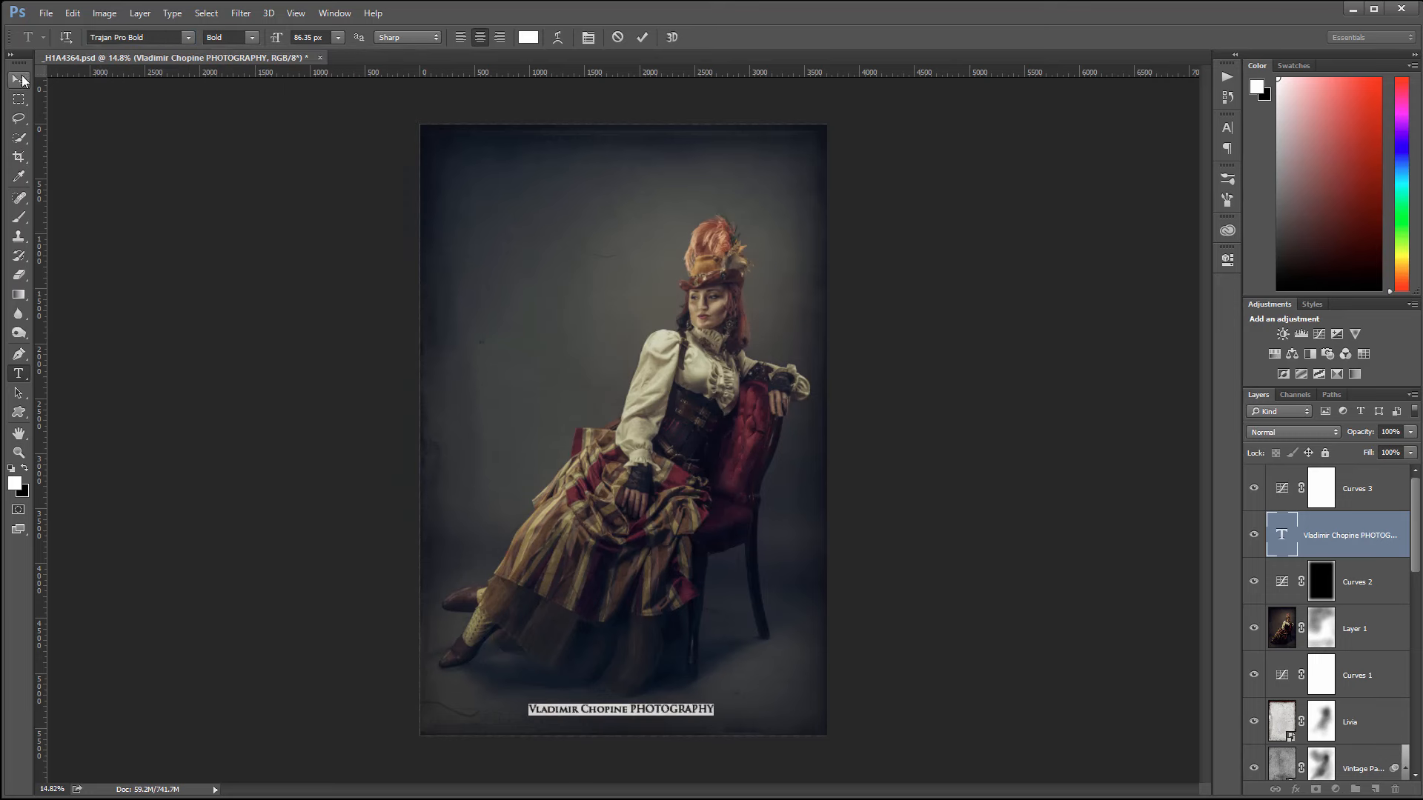
pyautogui.moveTo(644, 710)
pyautogui.mouseDown()
pyautogui.moveTo(670, 719)
pyautogui.moveTo(644, 723)
pyautogui.mouseUp()
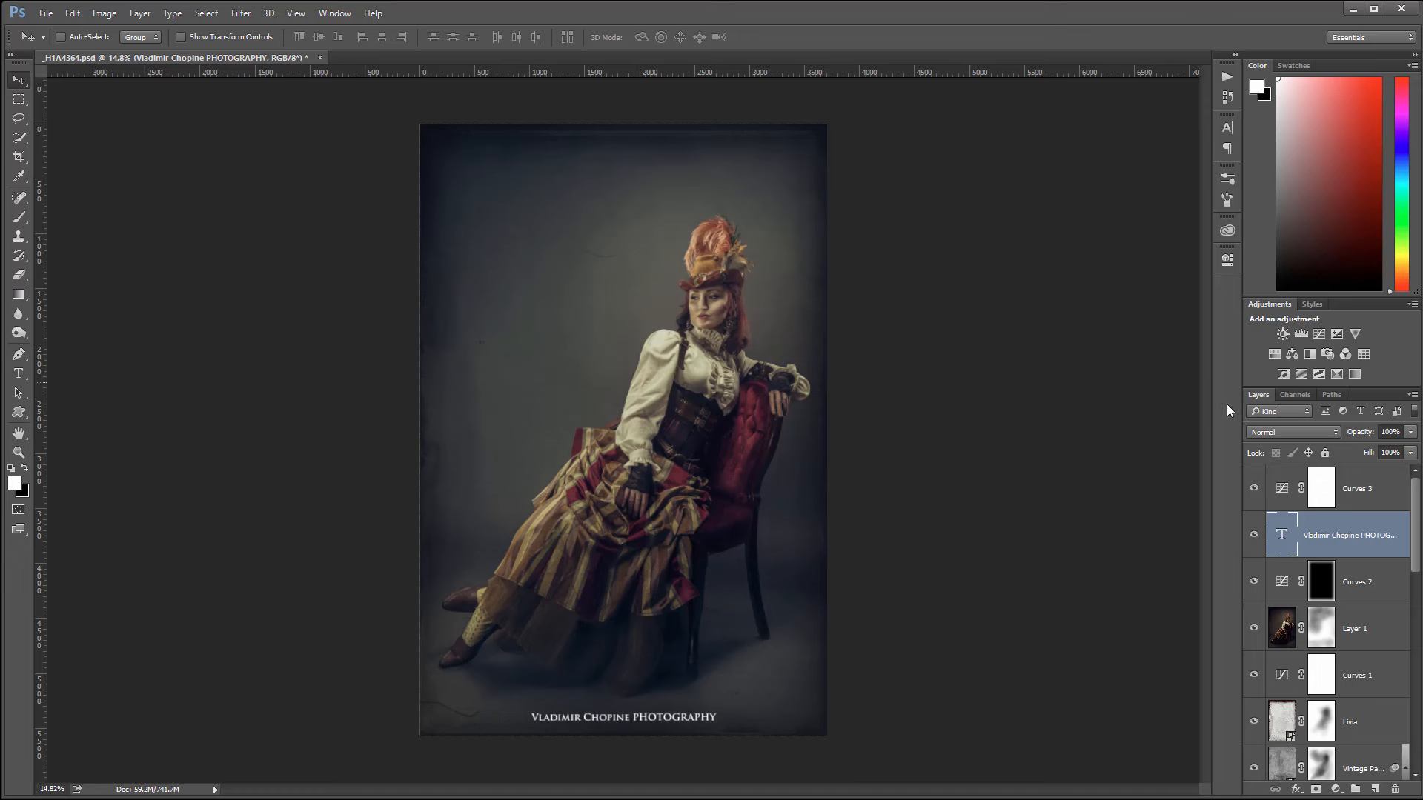
# Step: Reduce the signature text layer's fill to 9%
pyautogui.click(1410, 454)
pyautogui.moveTo(1410, 459); pyautogui.dragTo(1338, 473)
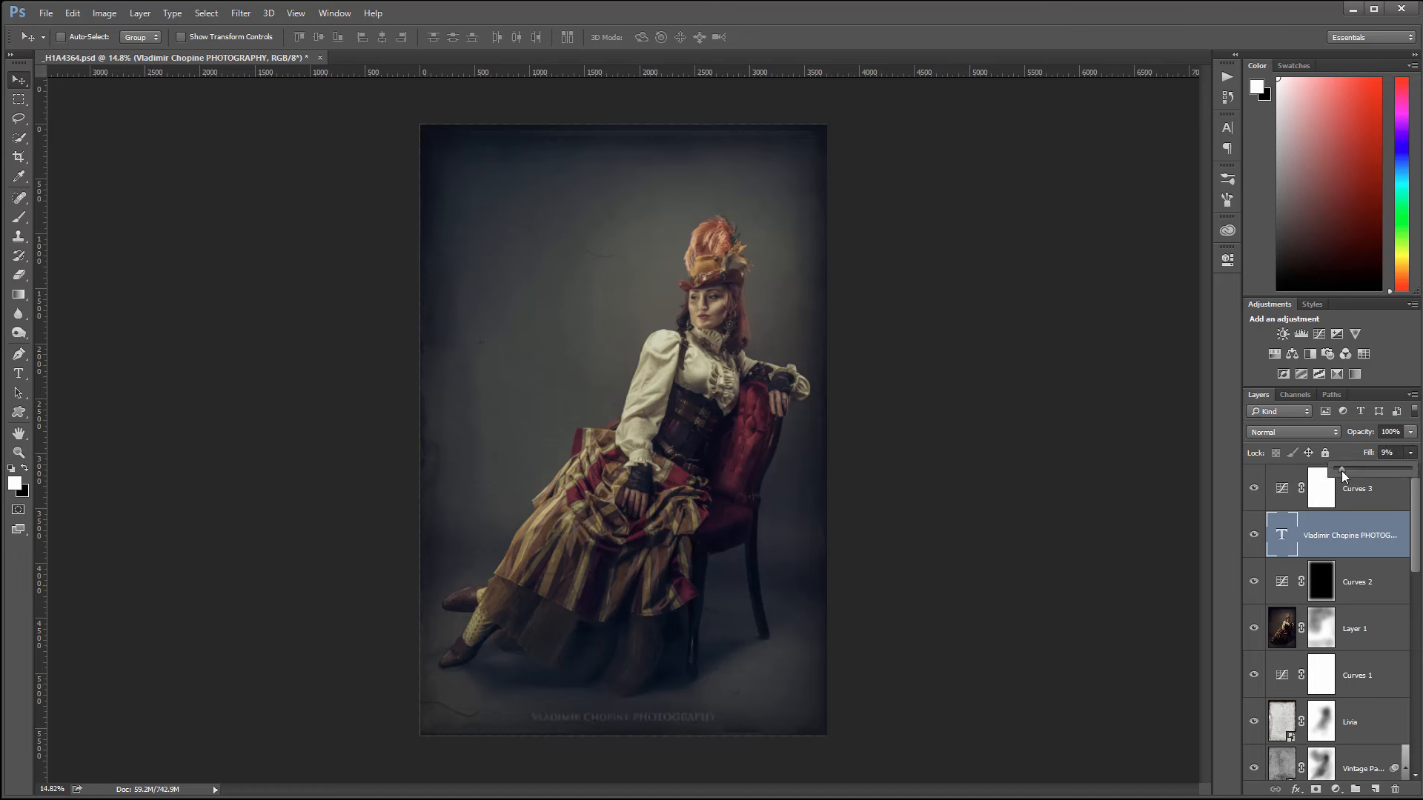
pyautogui.click(22, 83)
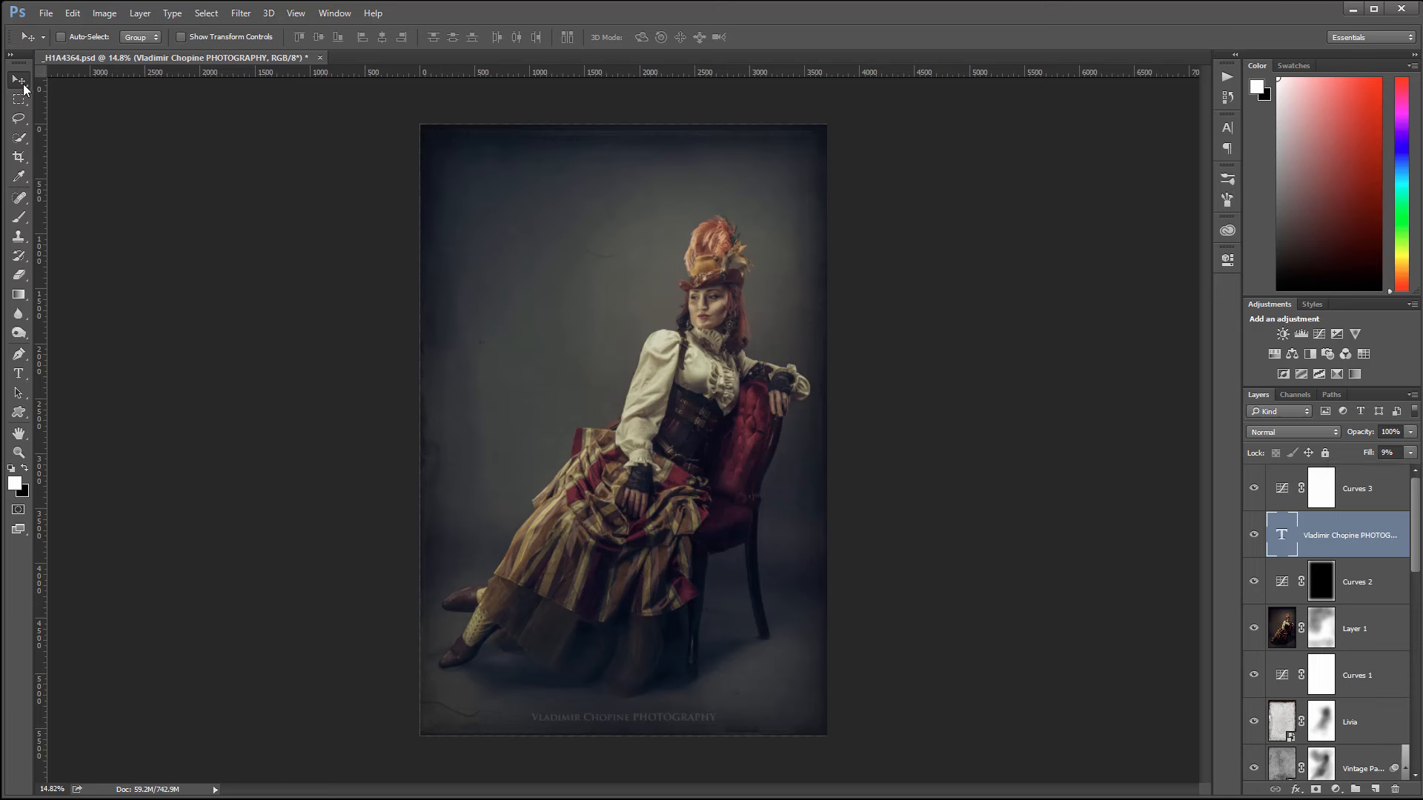